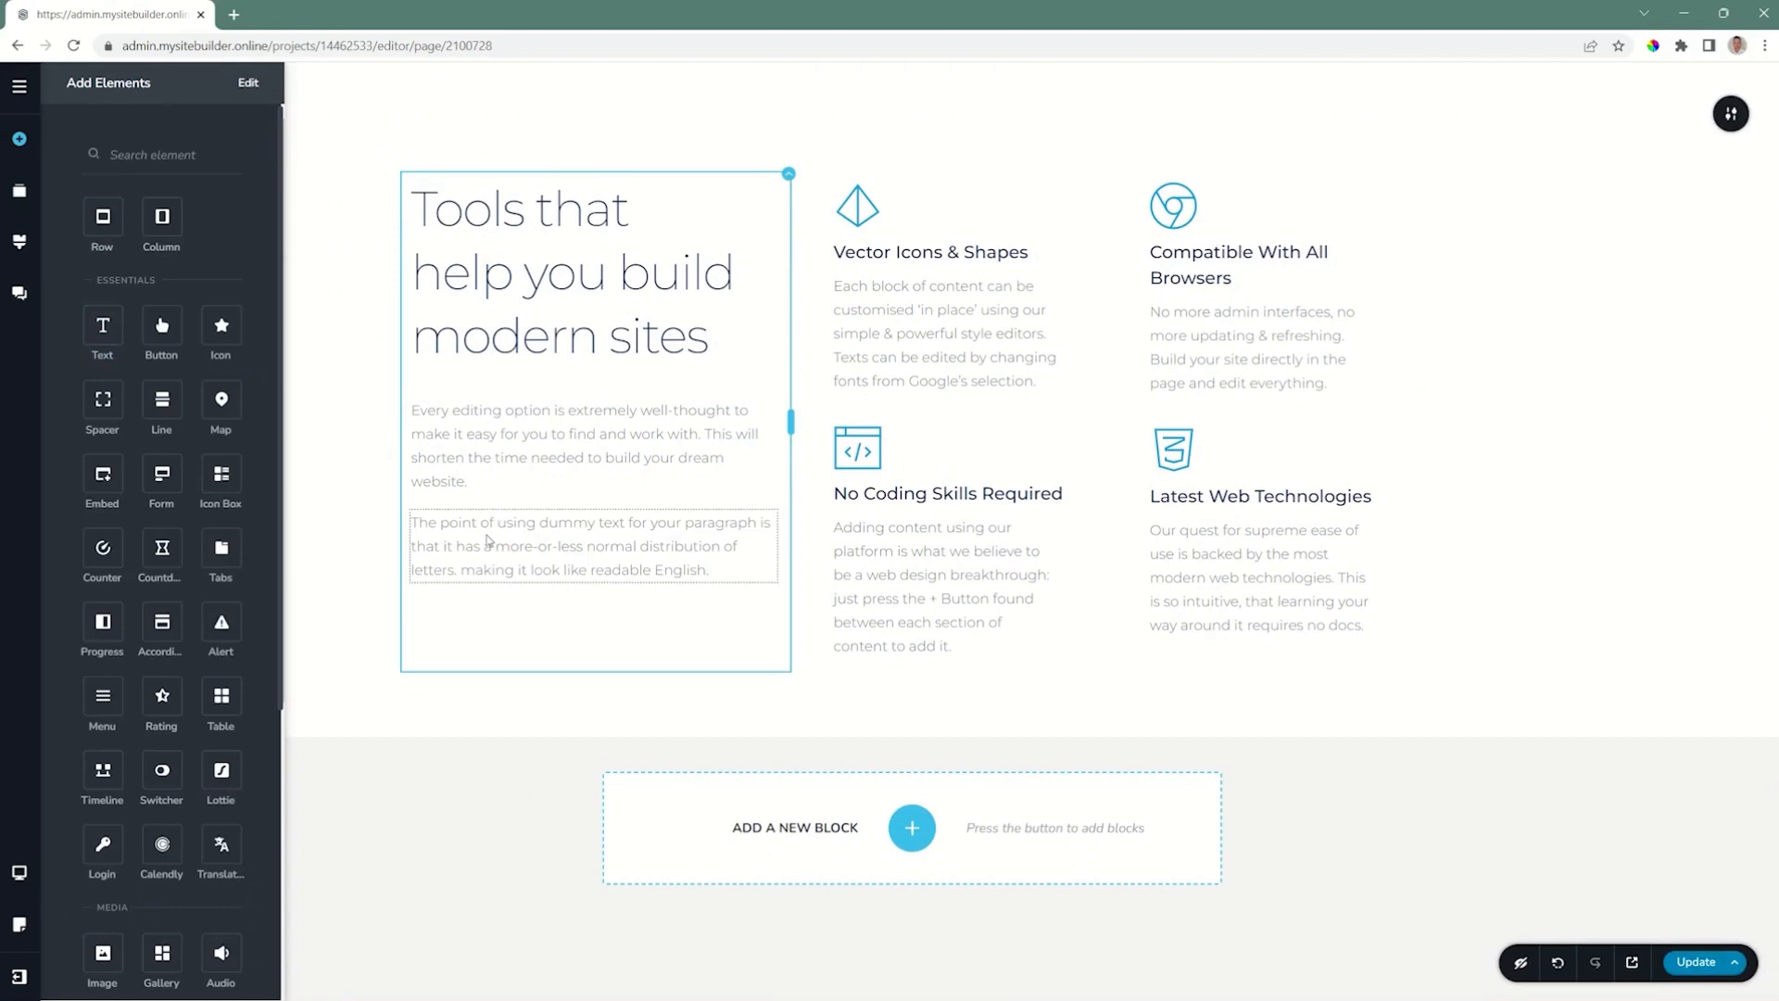
# Step: Replace the dummy paragraph below the website description with "Bring in your own text."
pyautogui.click(488, 540)
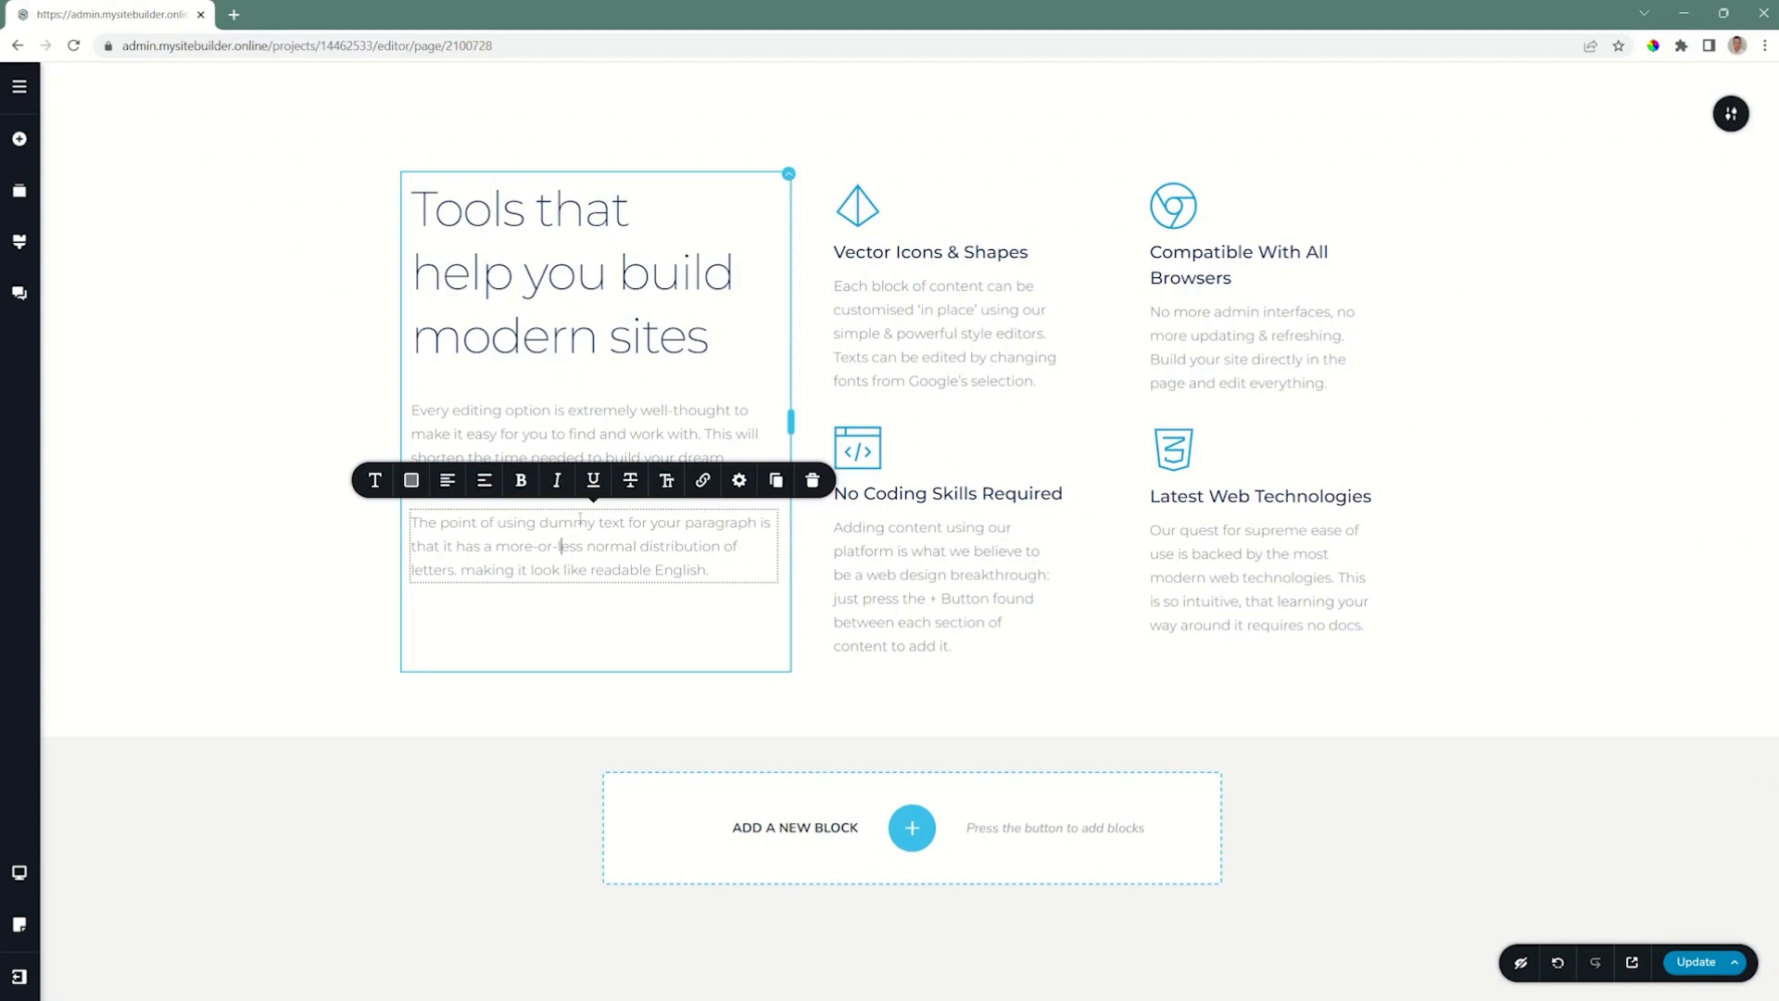
pyautogui.moveTo(710, 570); pyautogui.dragTo(411, 522)
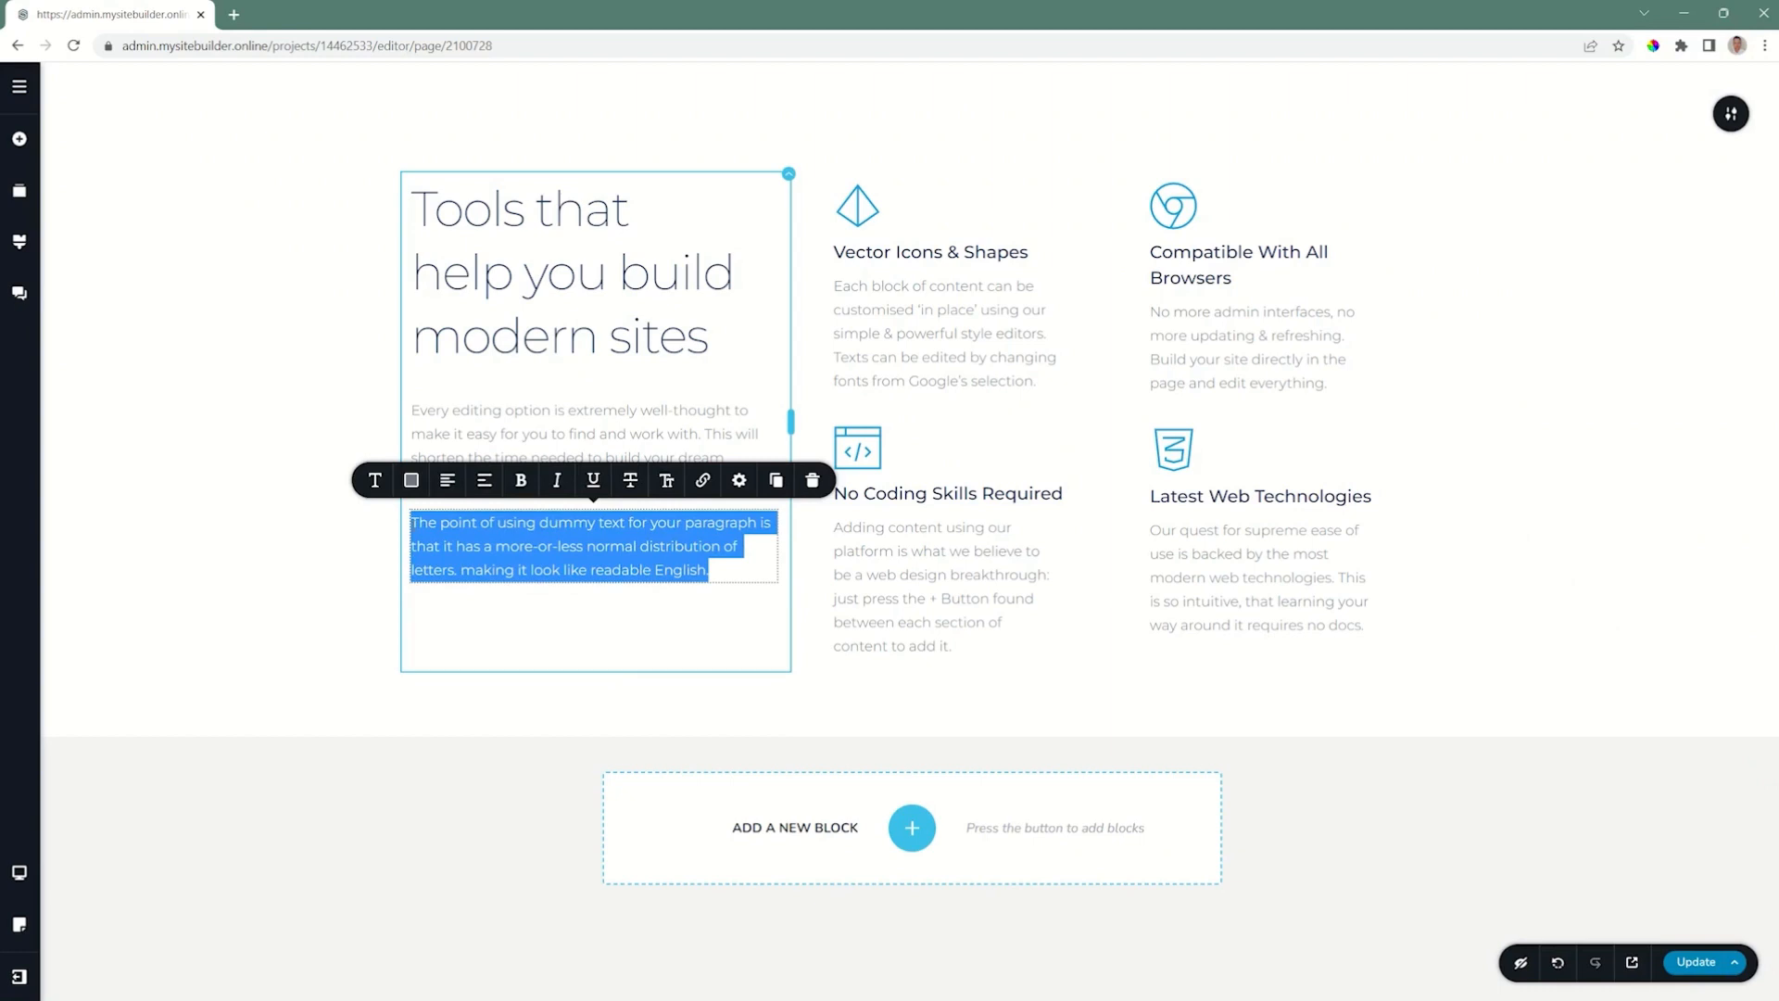
pyautogui.write('Bring in your own text.')
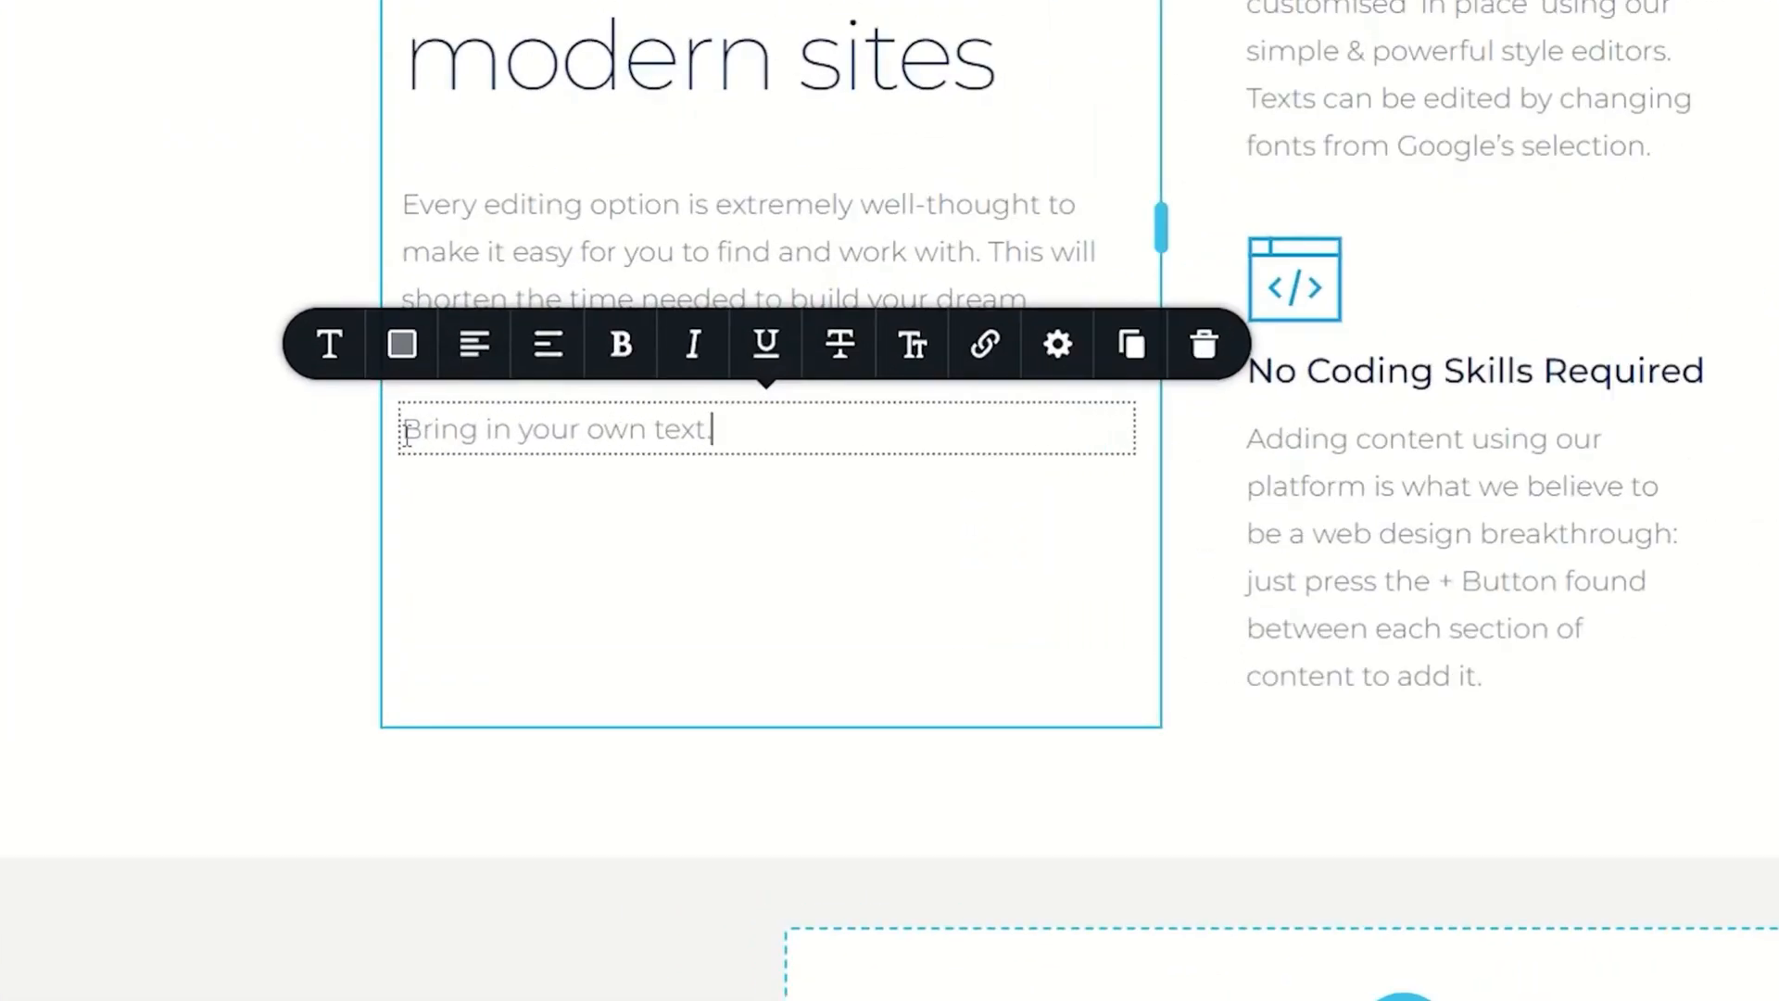
# Step: Cycle the new text's alignment from left through centred to justified
pyautogui.click(478, 354)
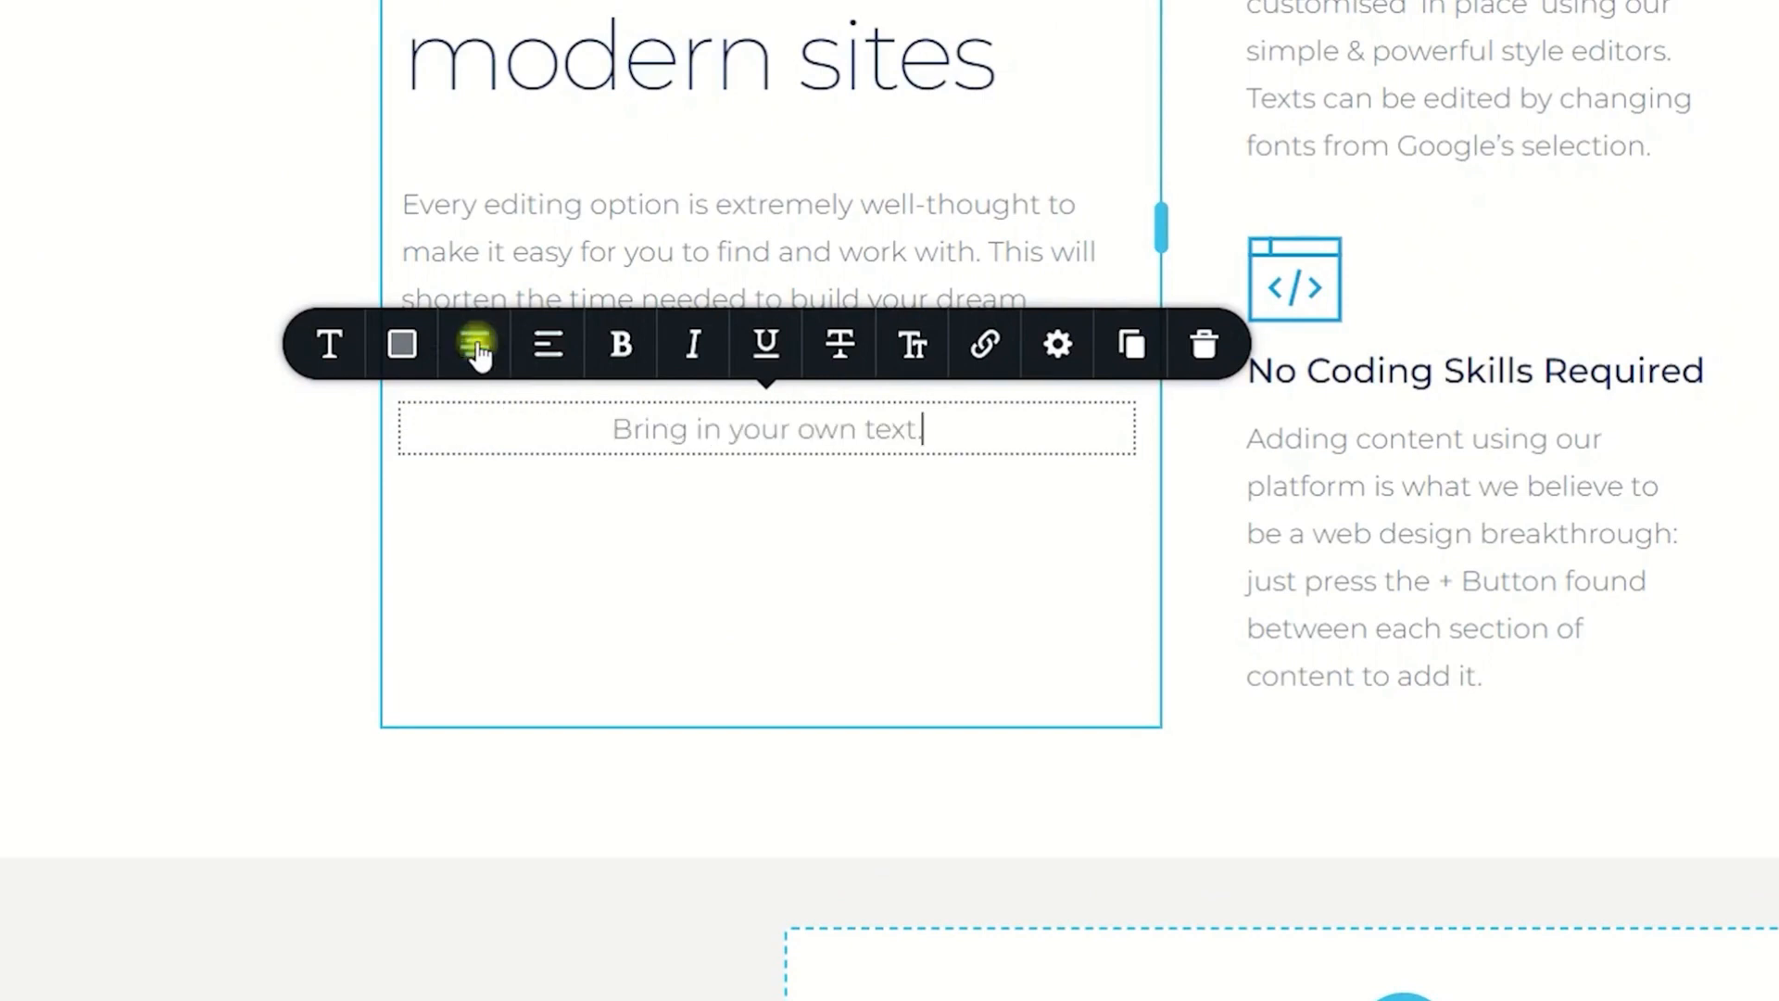
pyautogui.click(478, 353)
pyautogui.click(478, 353)
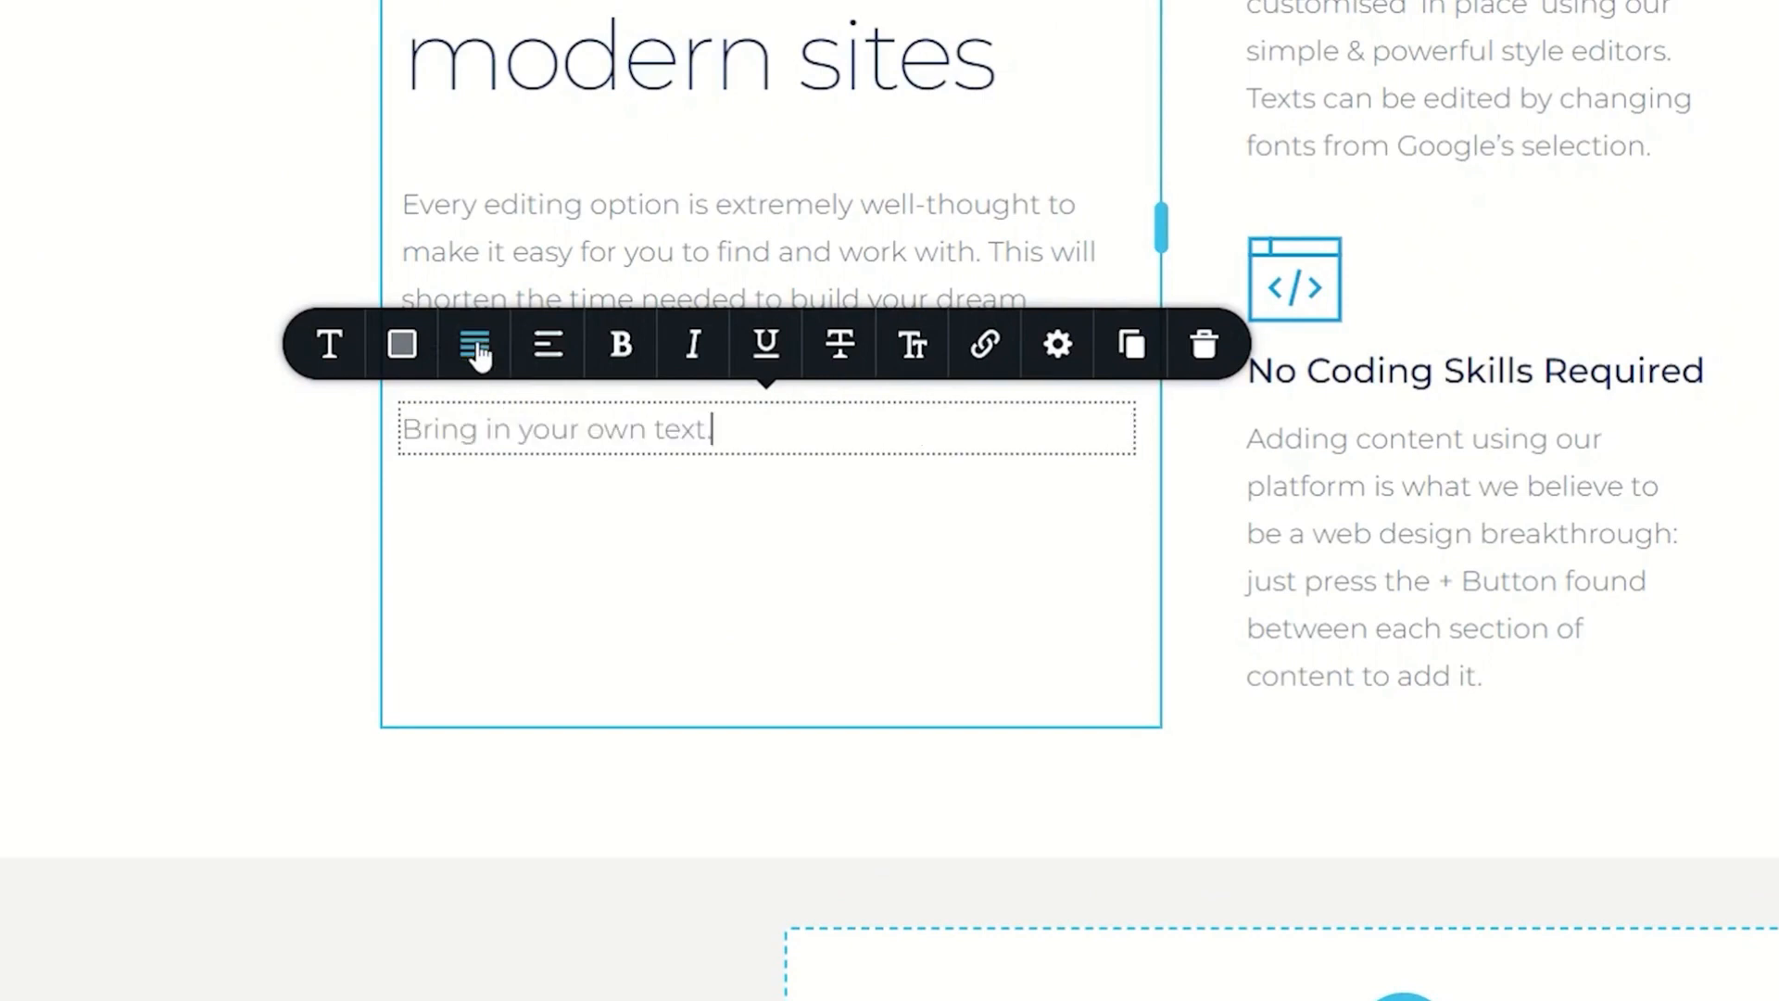
# Step: Try bold, italic, underline, strikethrough and uppercase formatting on the new text, switching each one off again
pyautogui.click(621, 351)
pyautogui.click(619, 350)
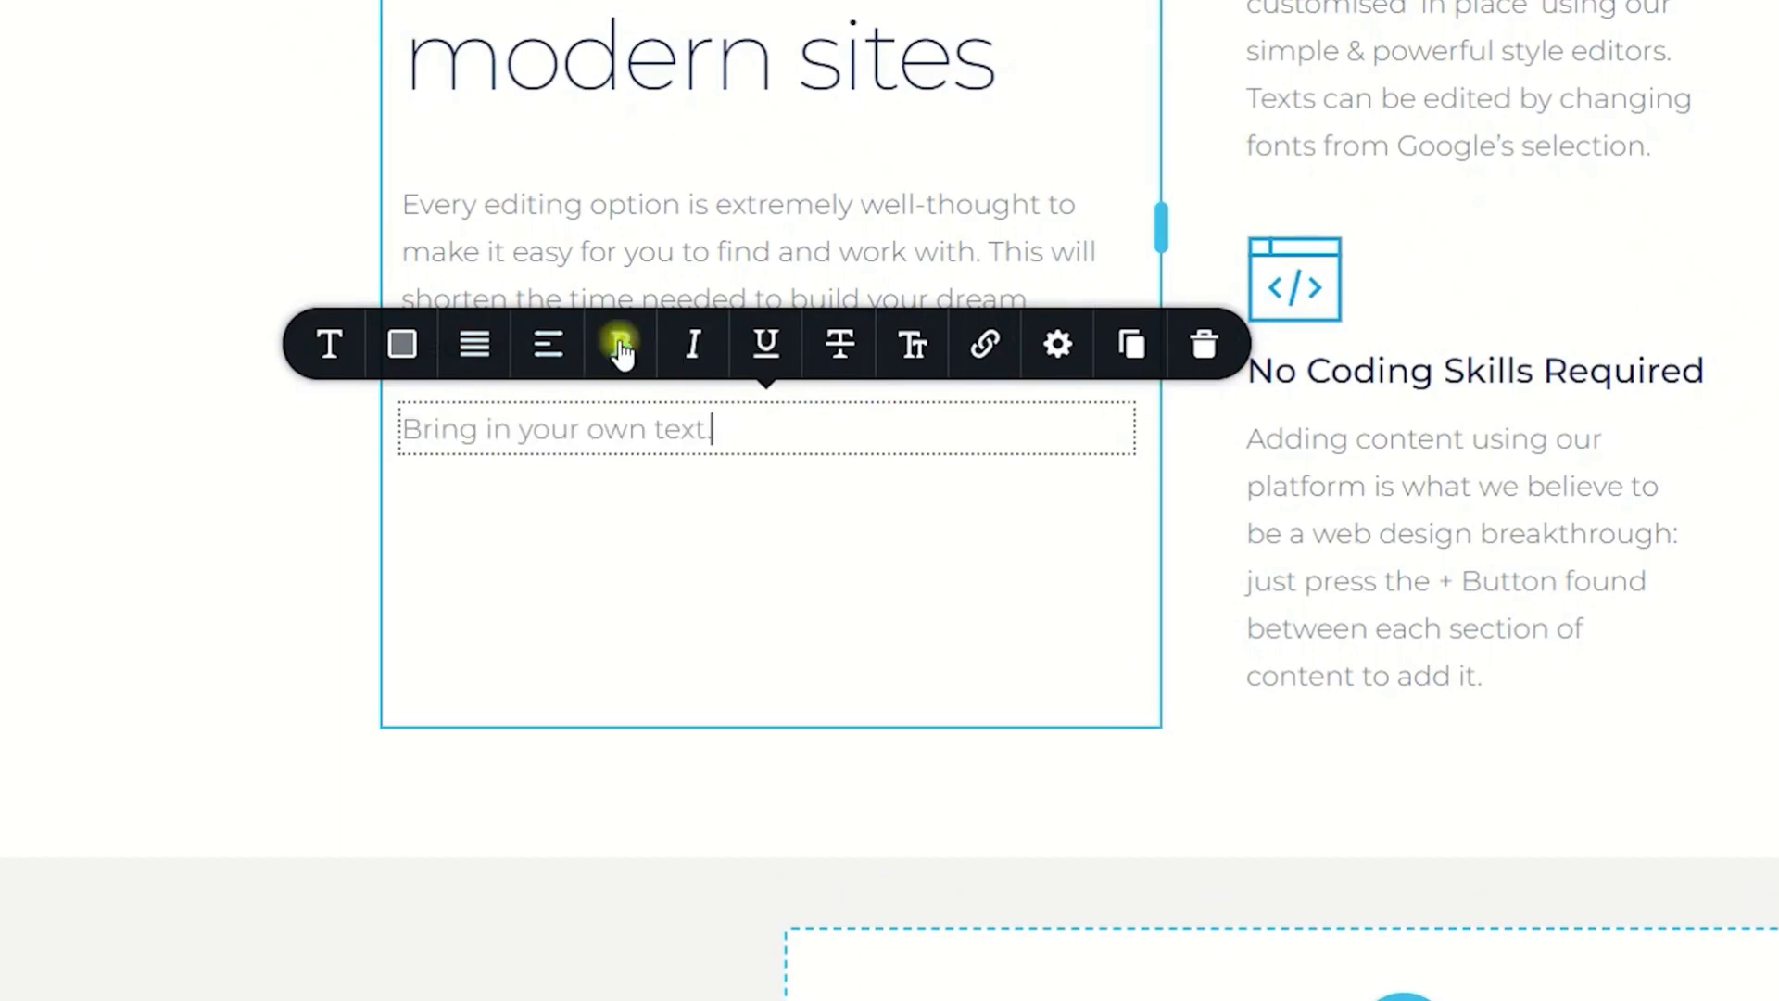
pyautogui.click(692, 351)
pyautogui.click(692, 352)
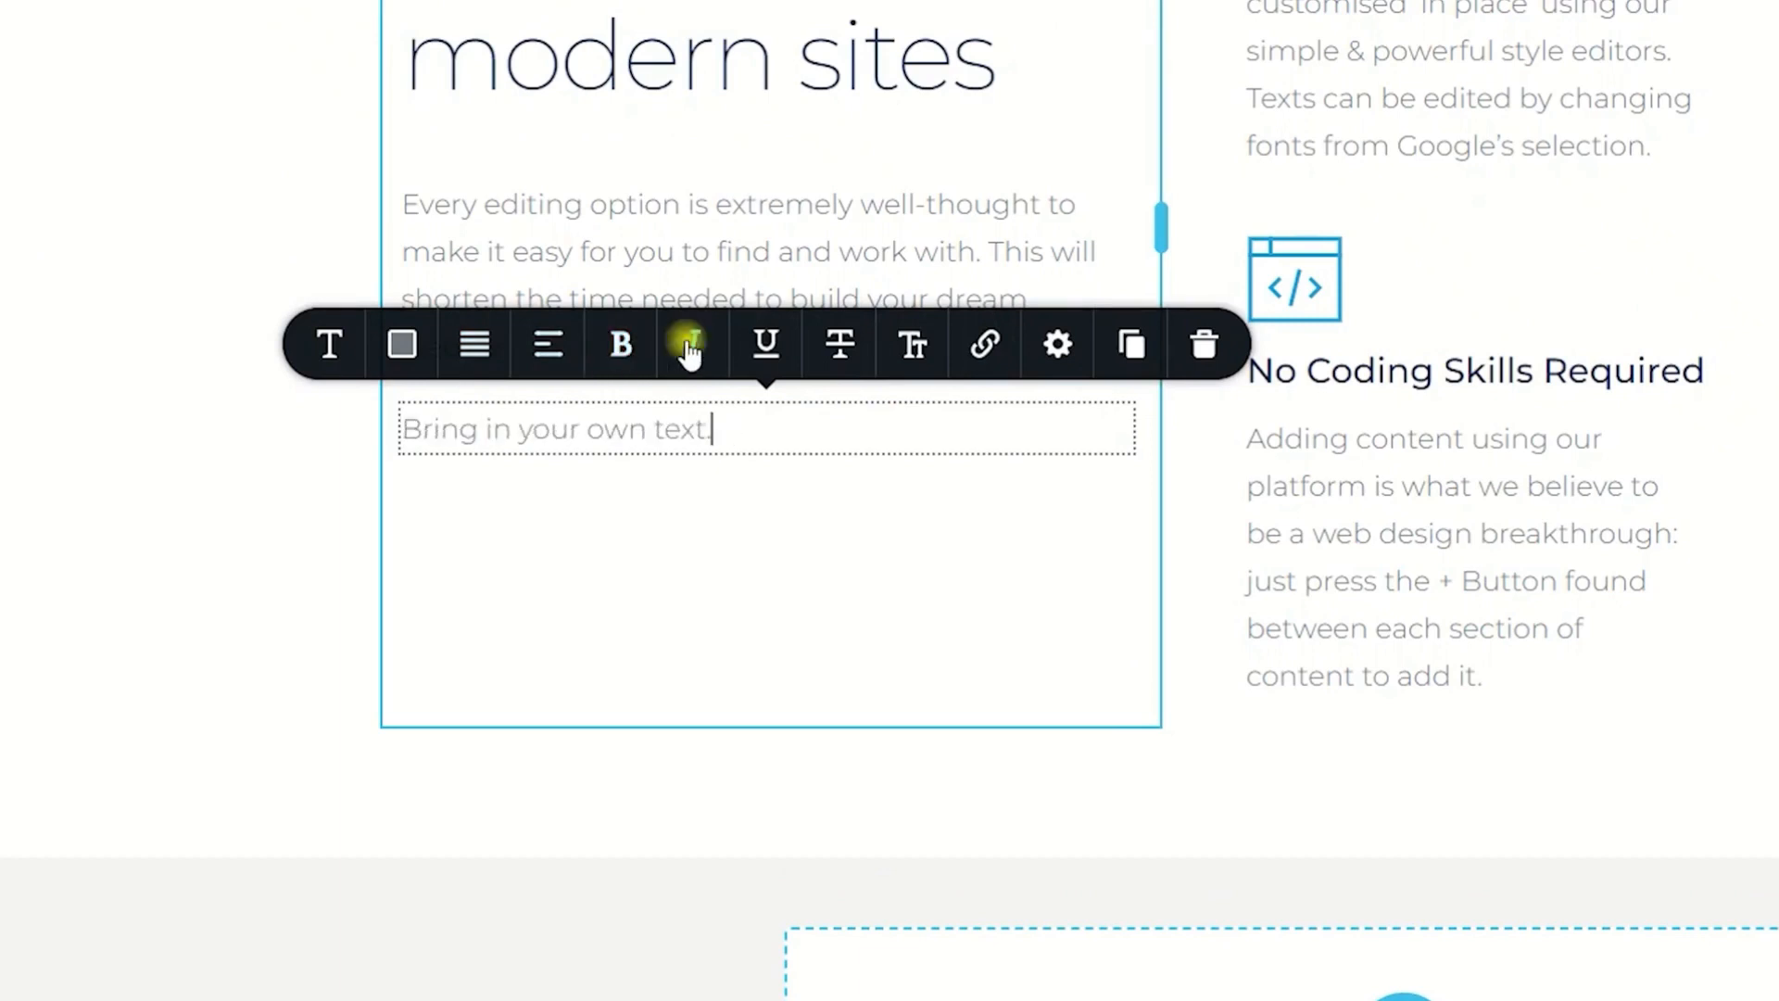
pyautogui.click(760, 350)
pyautogui.click(760, 350)
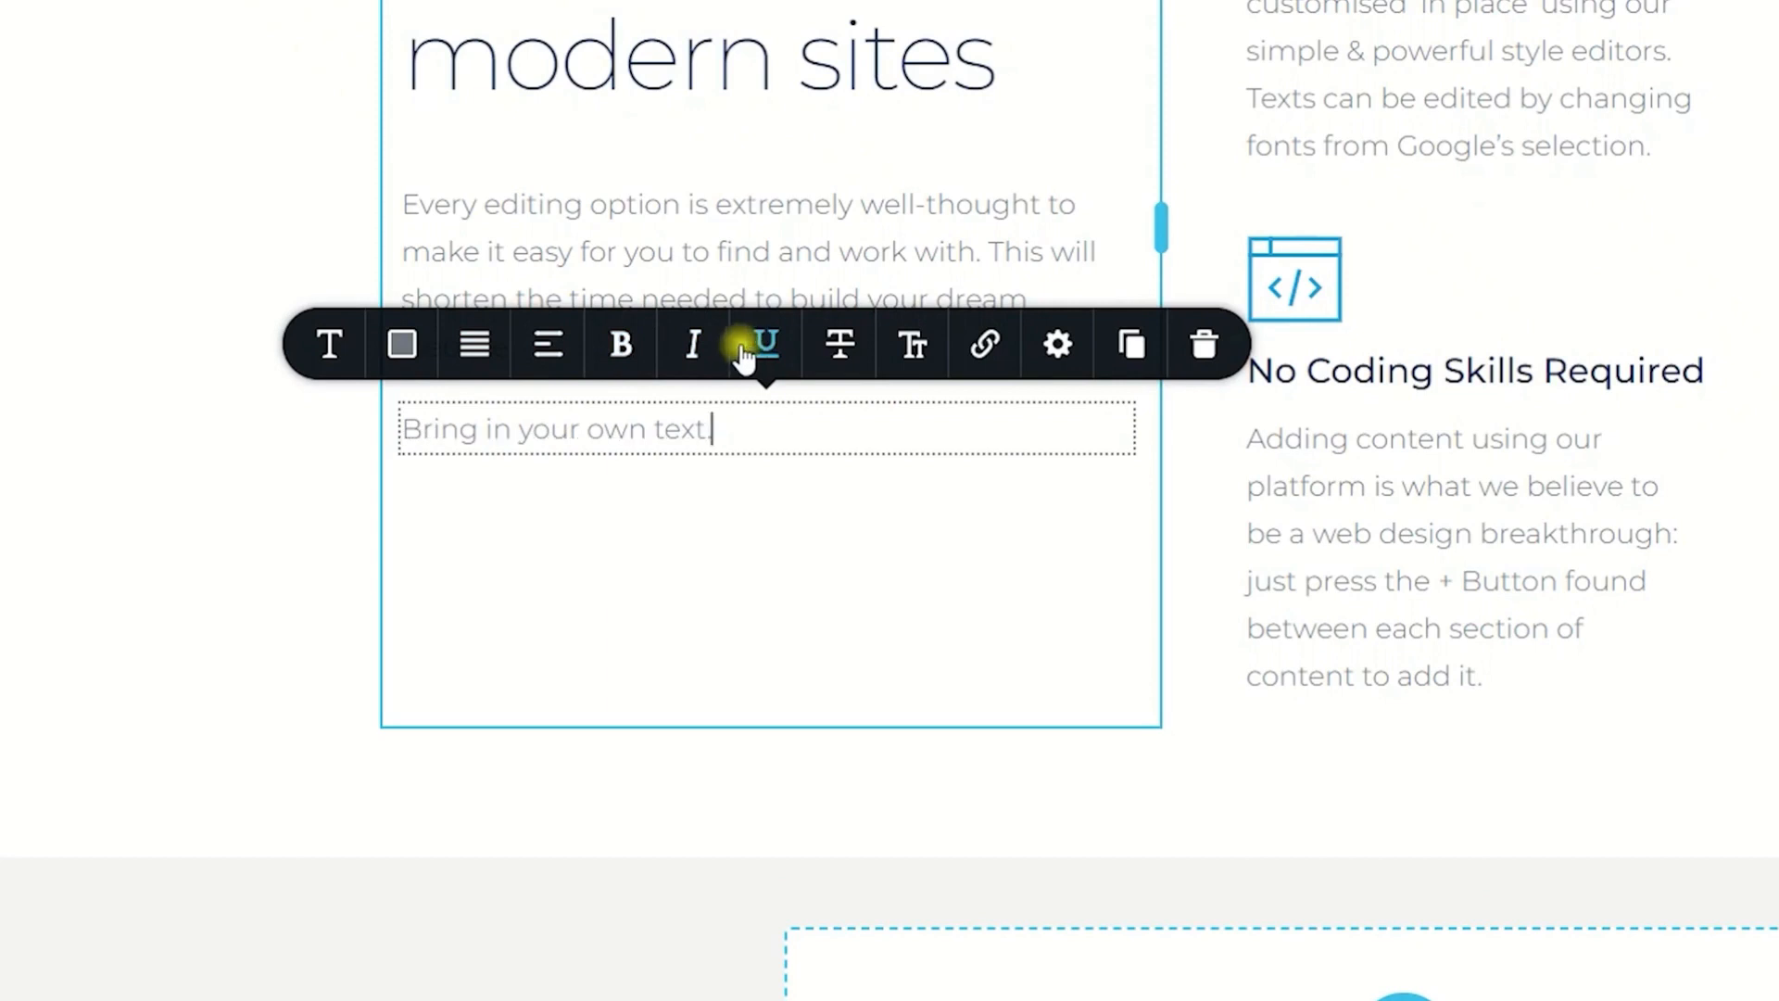
pyautogui.click(840, 349)
pyautogui.click(843, 350)
pyautogui.click(917, 349)
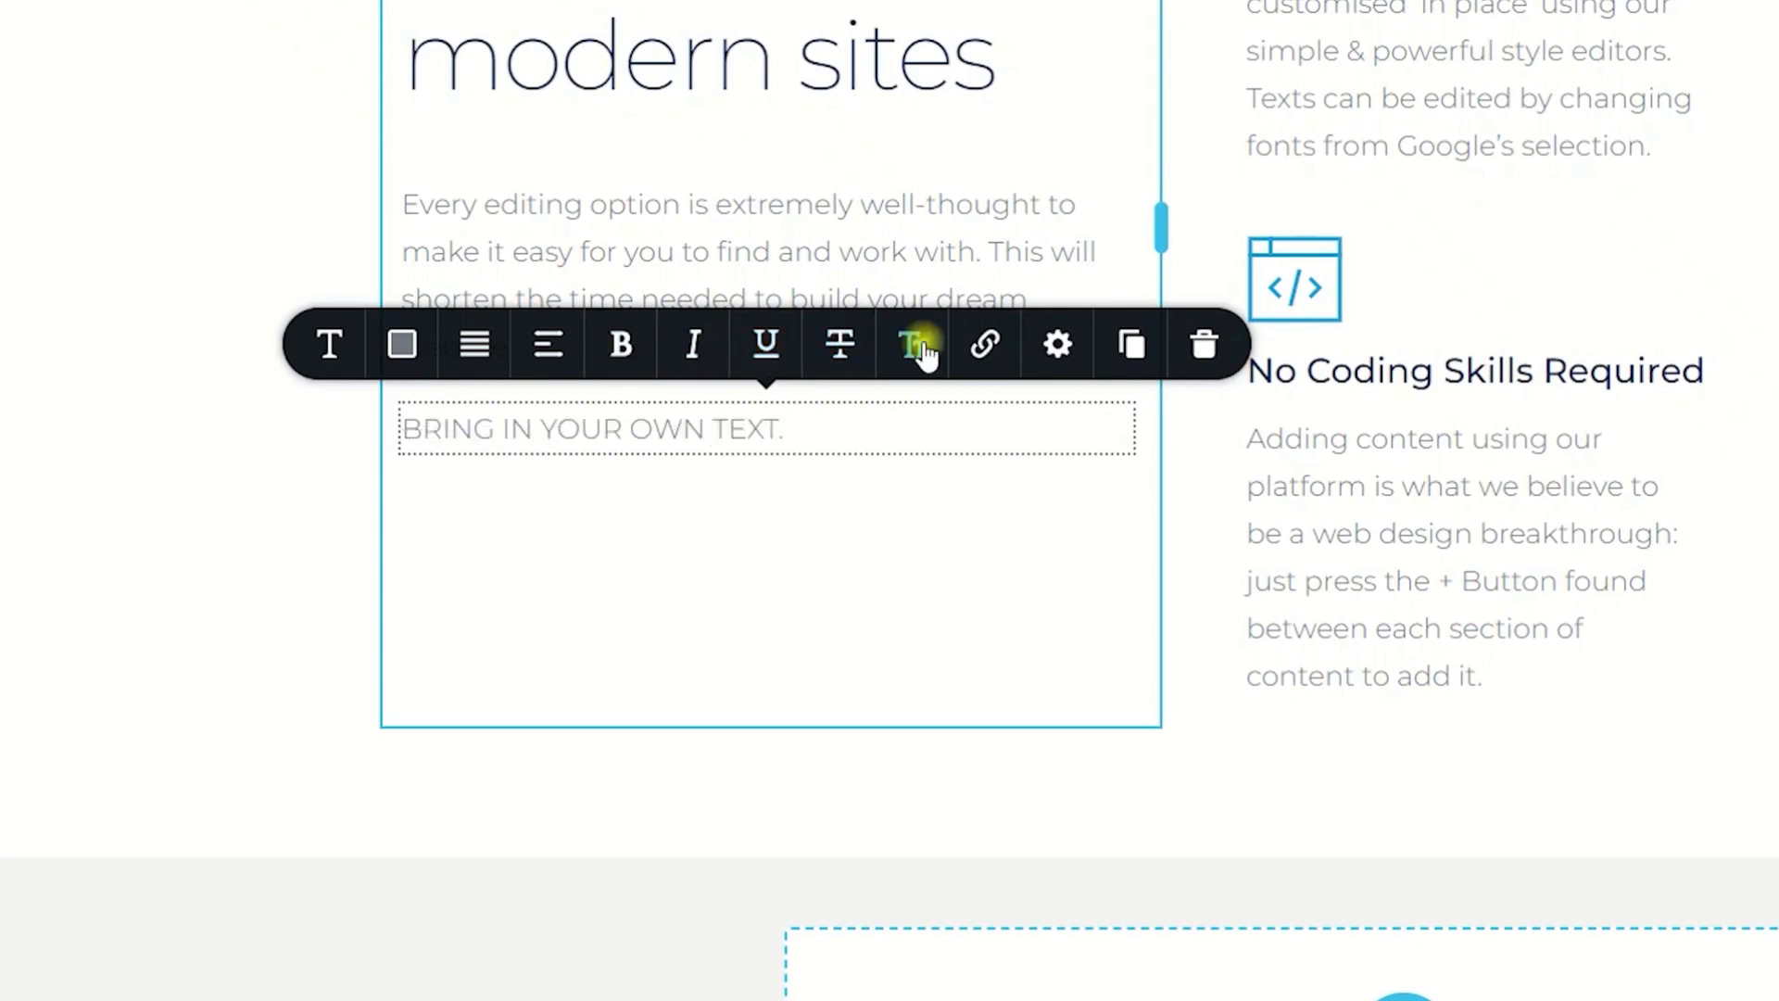
pyautogui.click(920, 348)
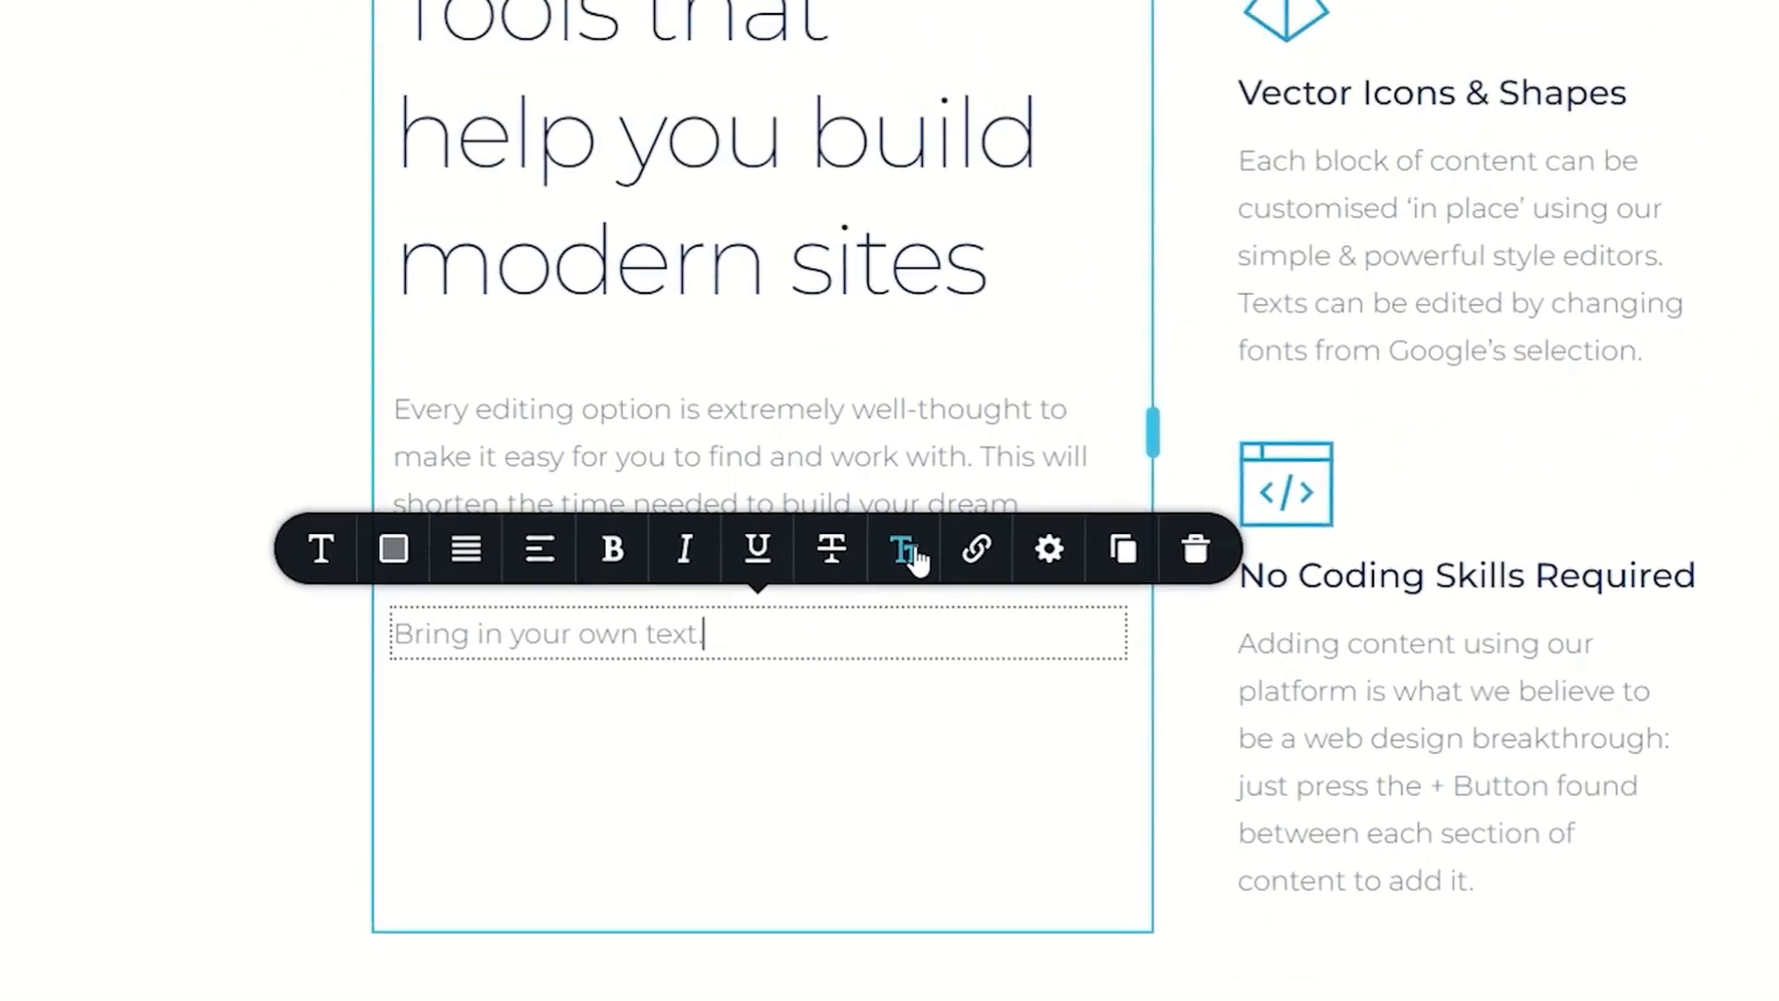
# Step: Look through the URL, file and popup link options for the new text without adding a link
pyautogui.click(968, 553)
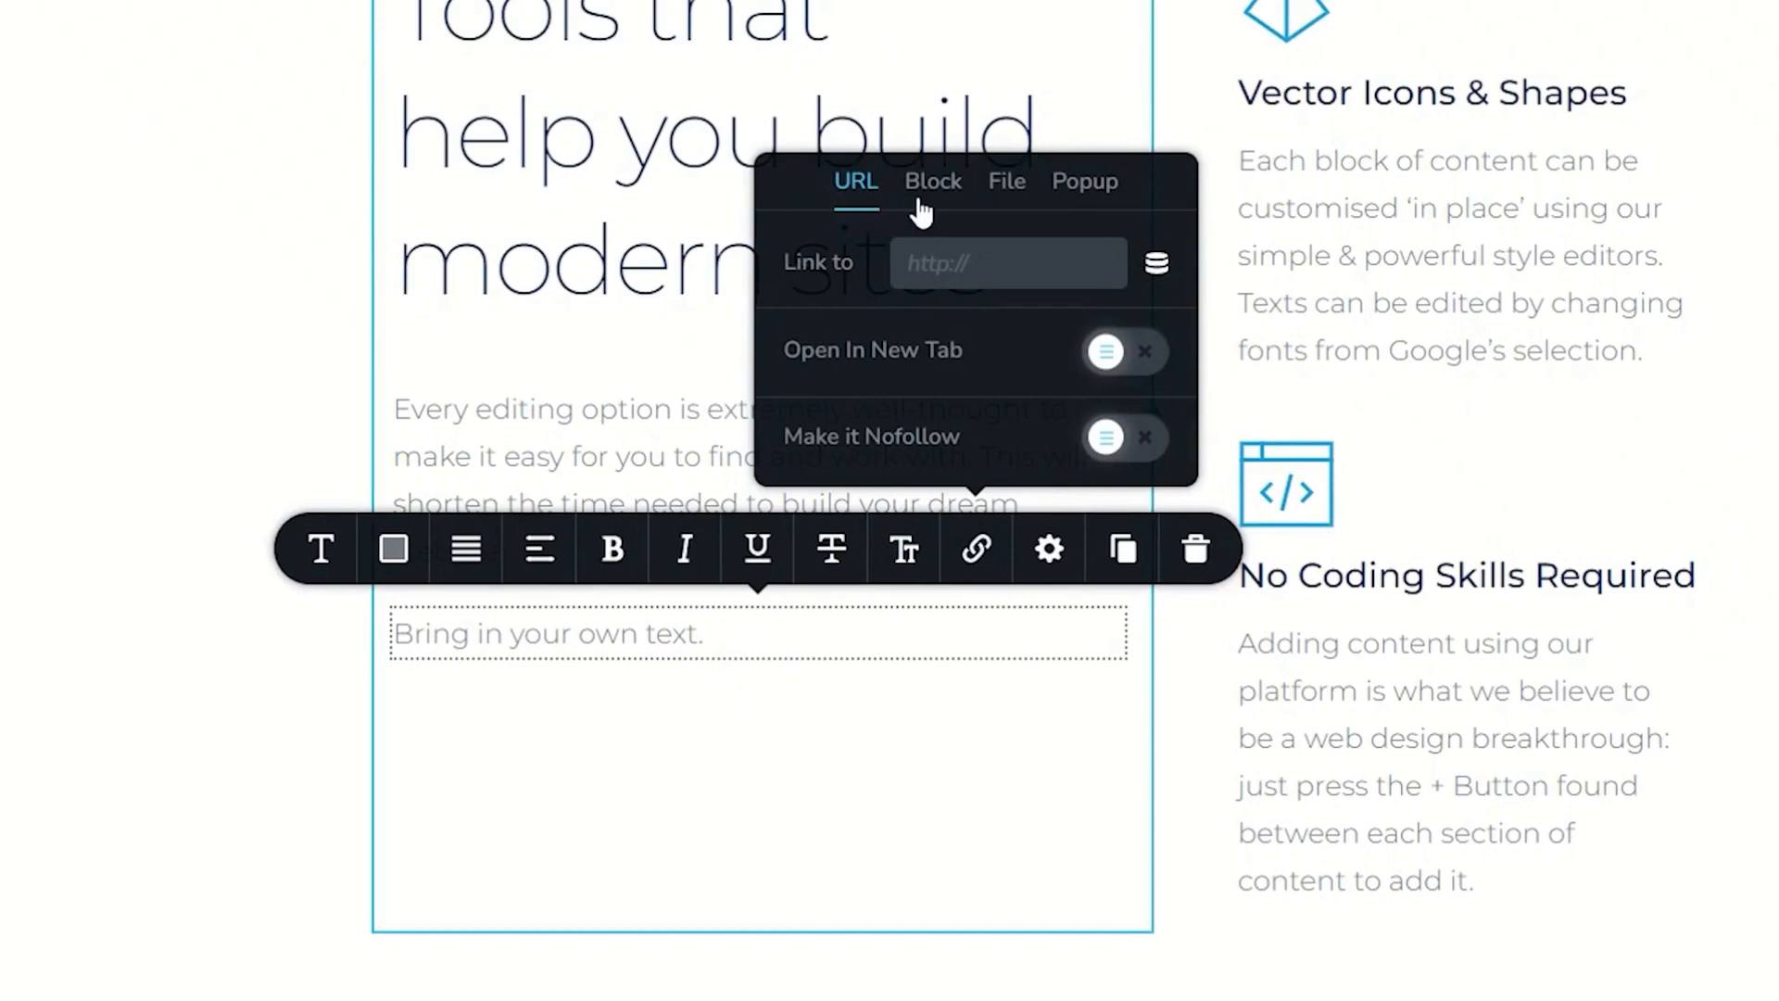
pyautogui.click(1008, 188)
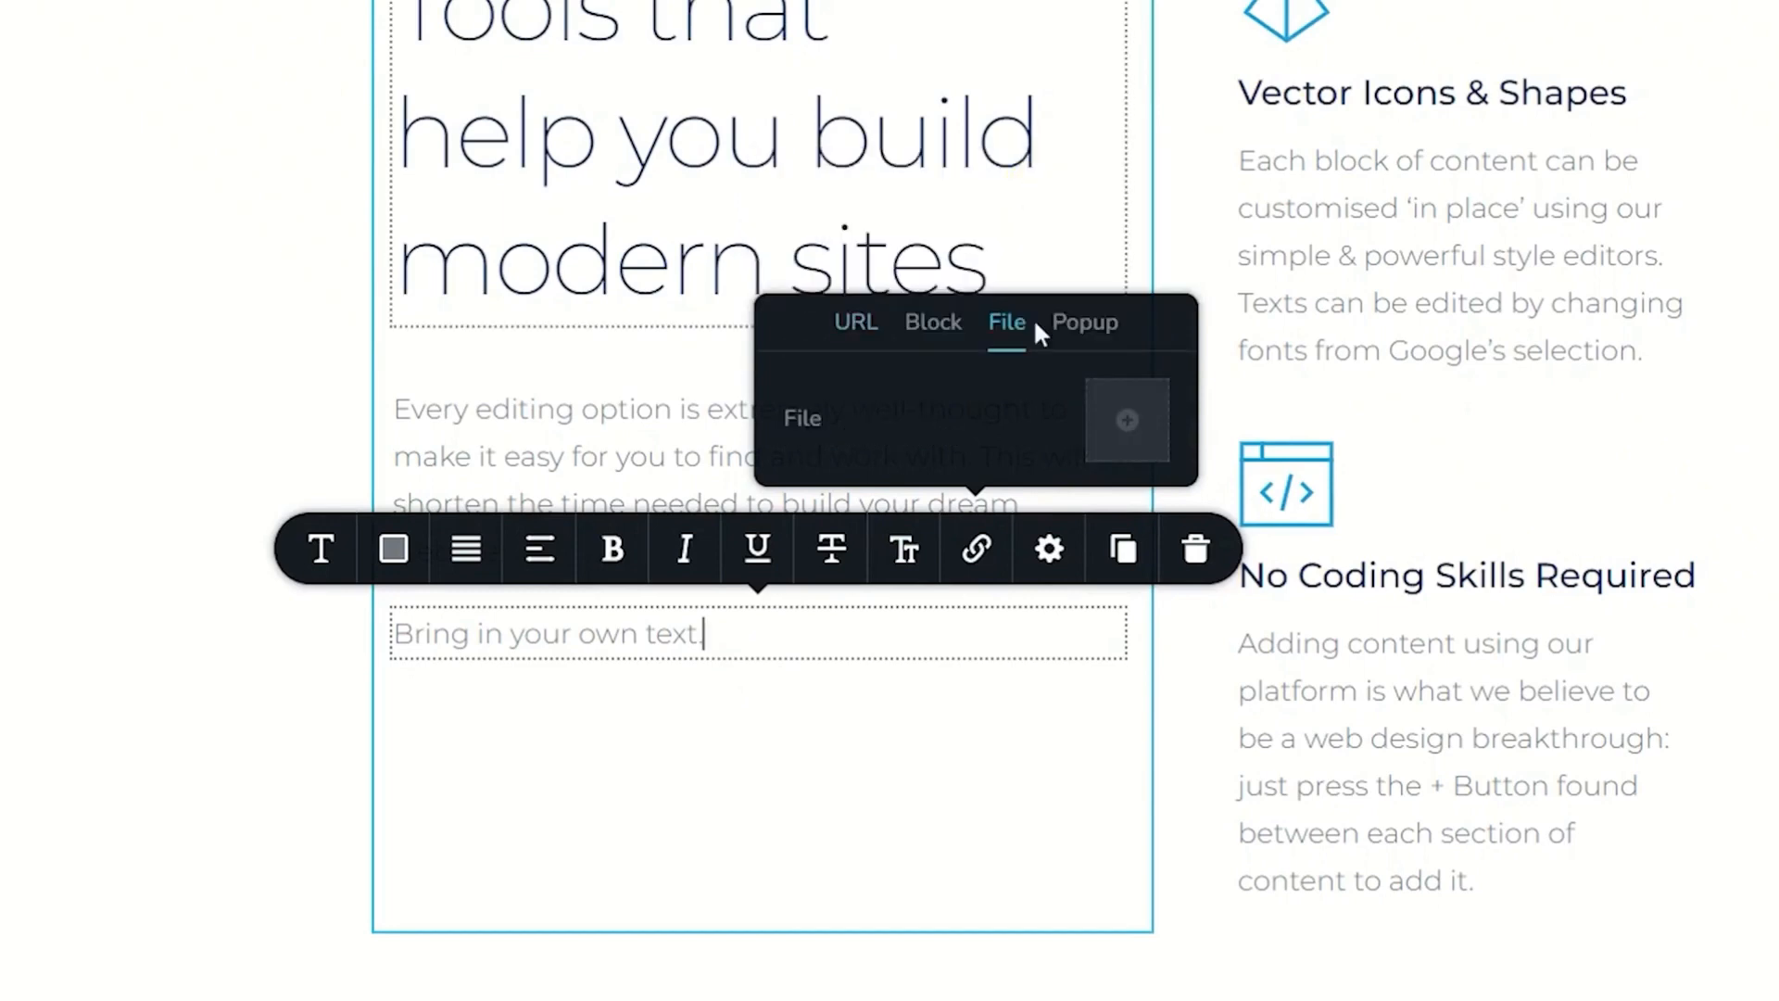
pyautogui.click(1082, 324)
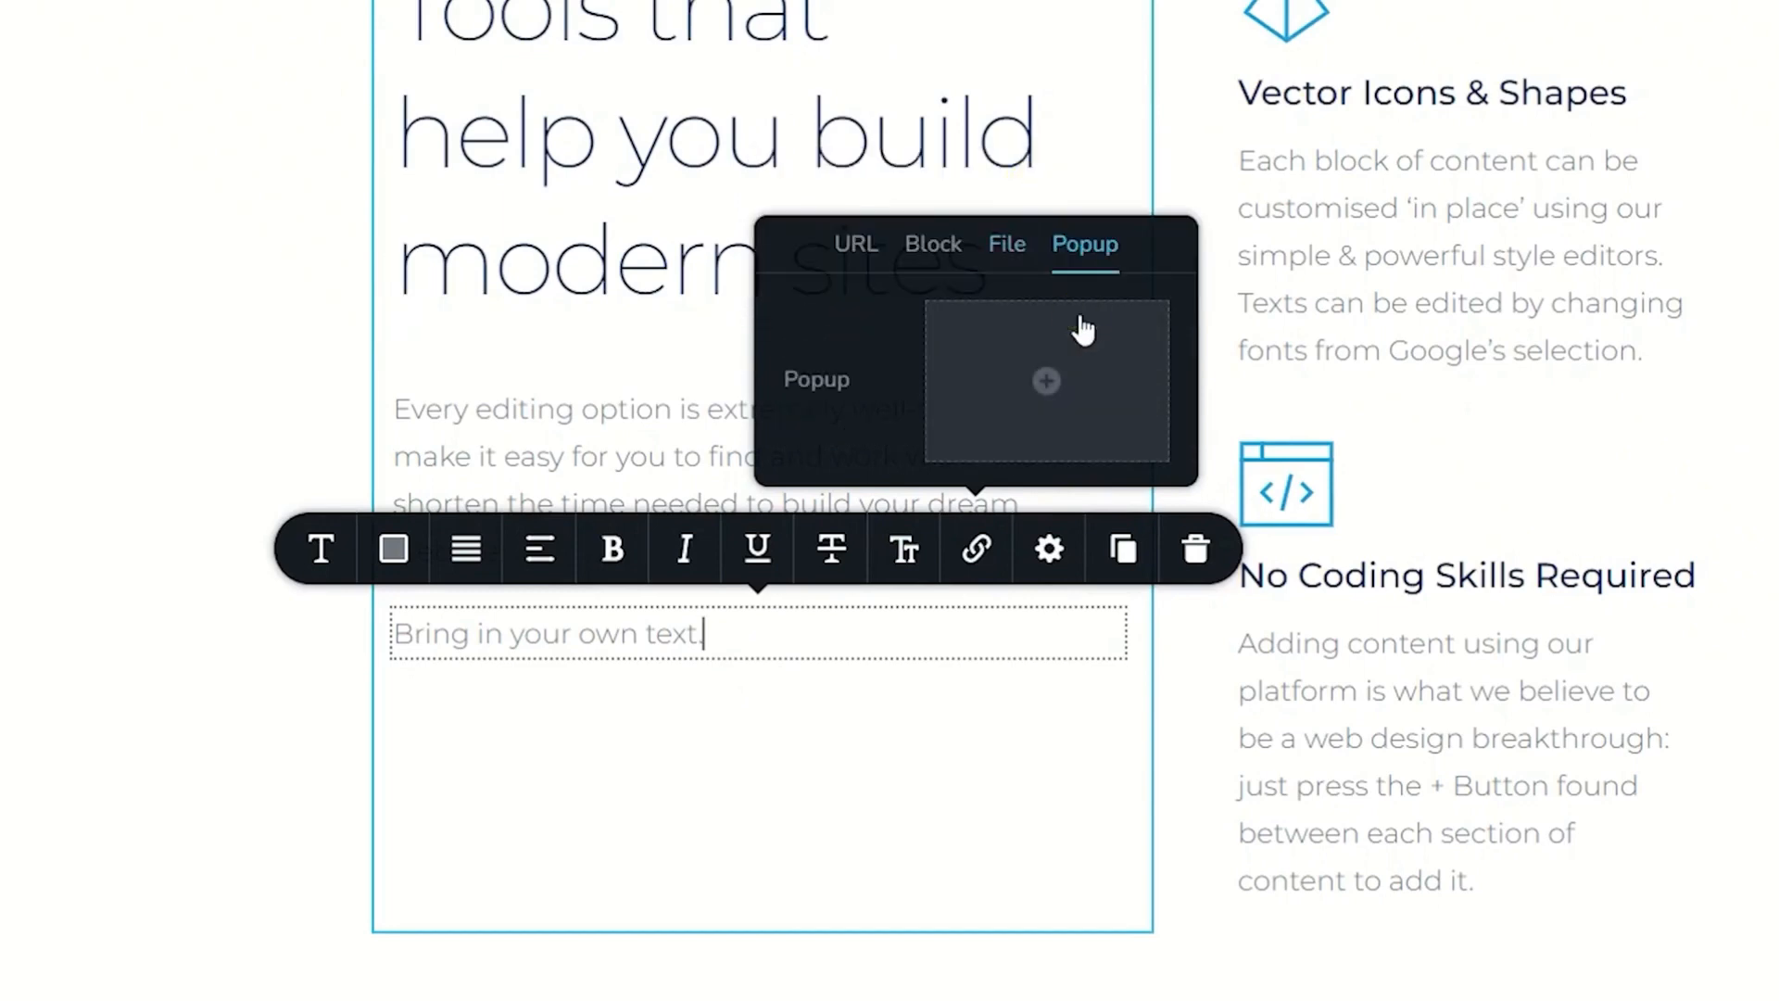
pyautogui.click(847, 243)
pyautogui.moveTo(581, 630); pyautogui.dragTo(701, 630)
pyautogui.click(977, 550)
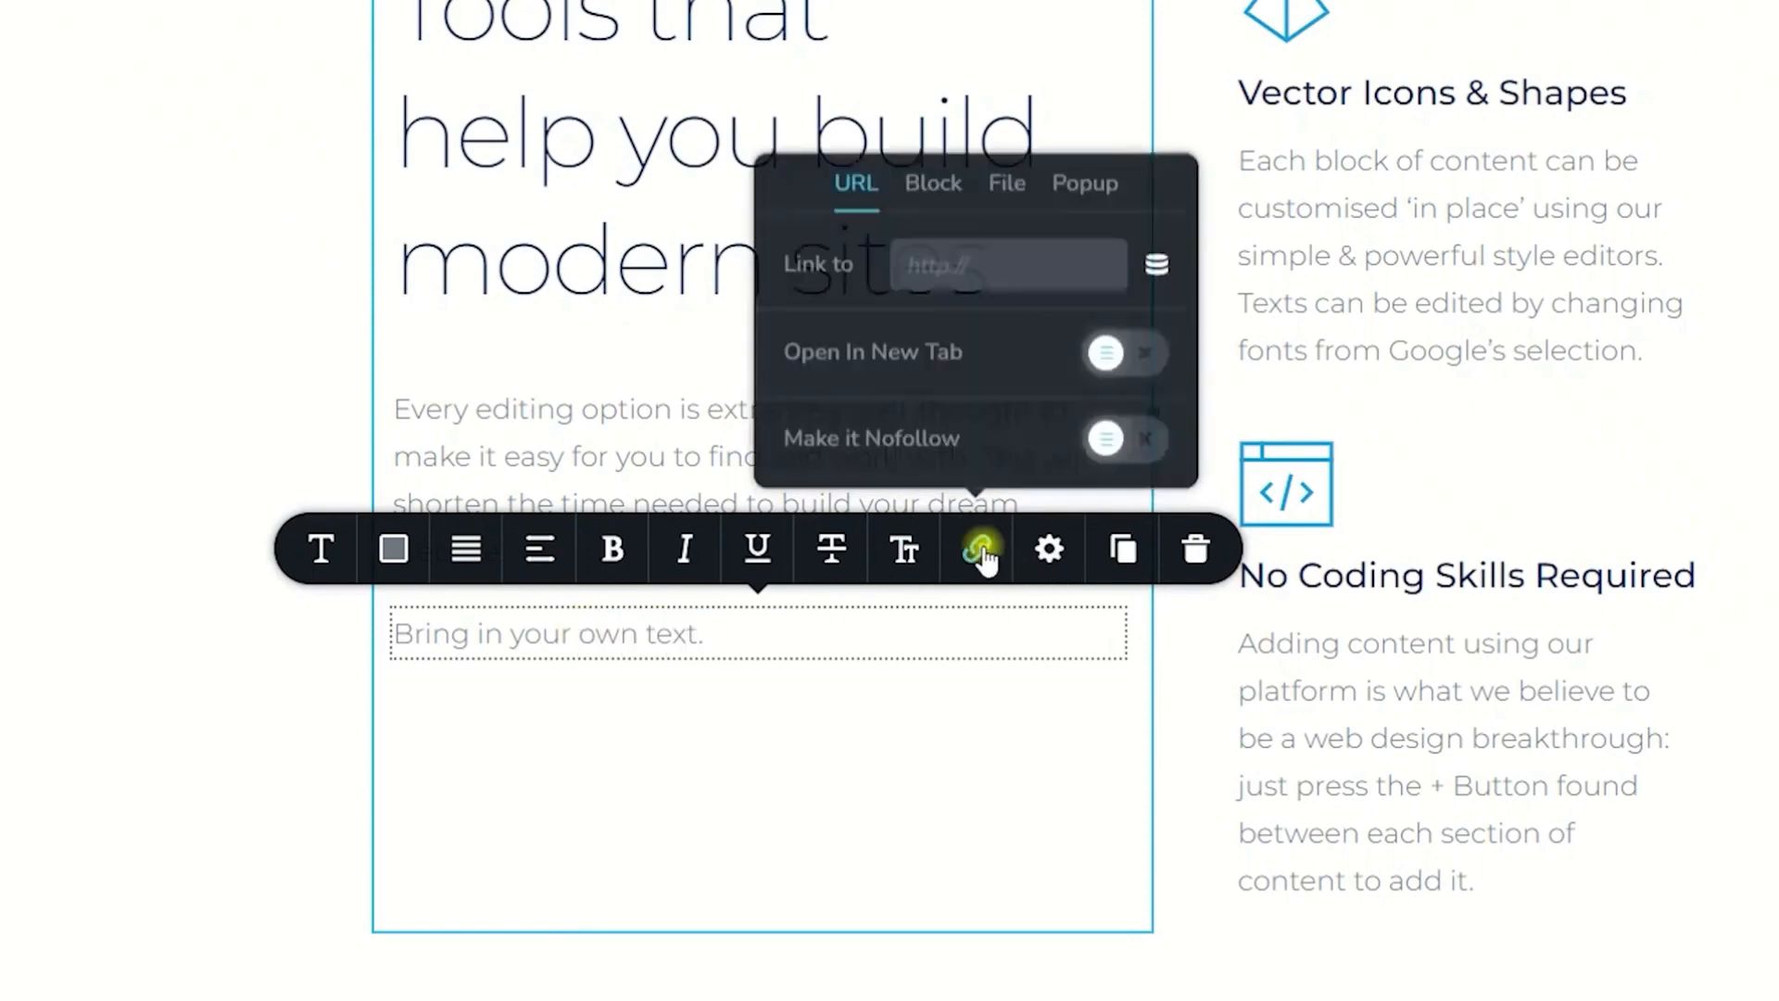
pyautogui.click(727, 641)
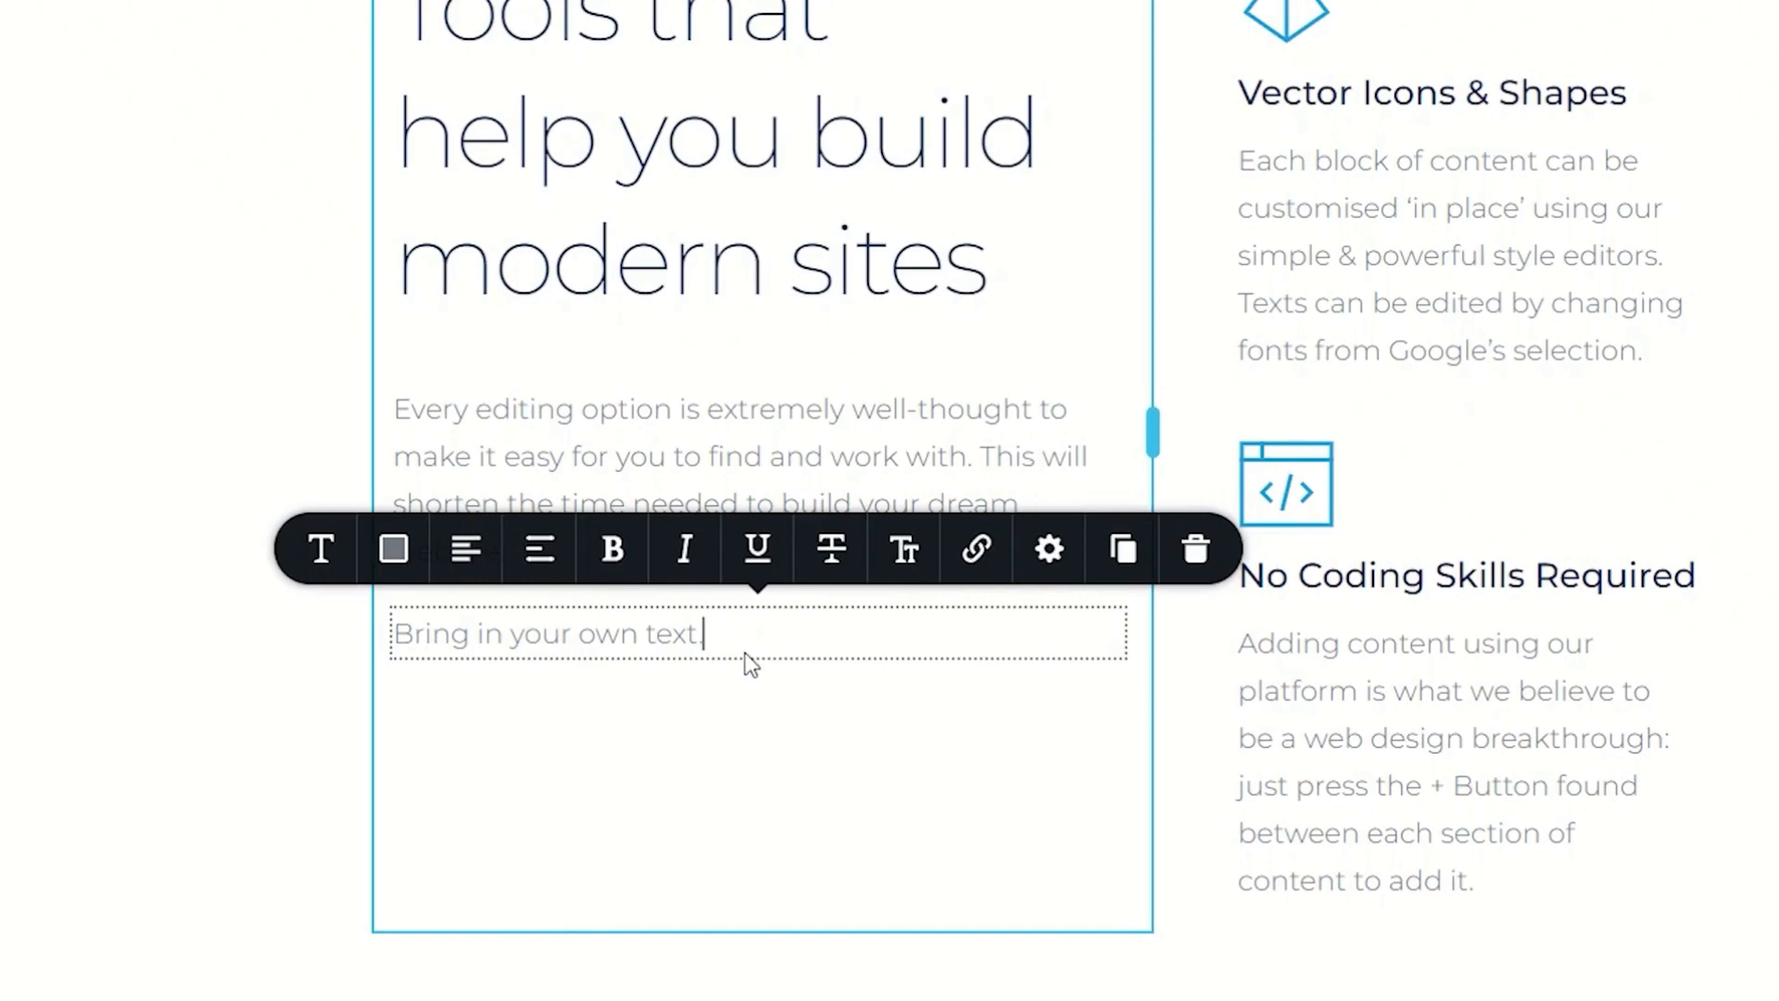
pyautogui.tripleClick(707, 638)
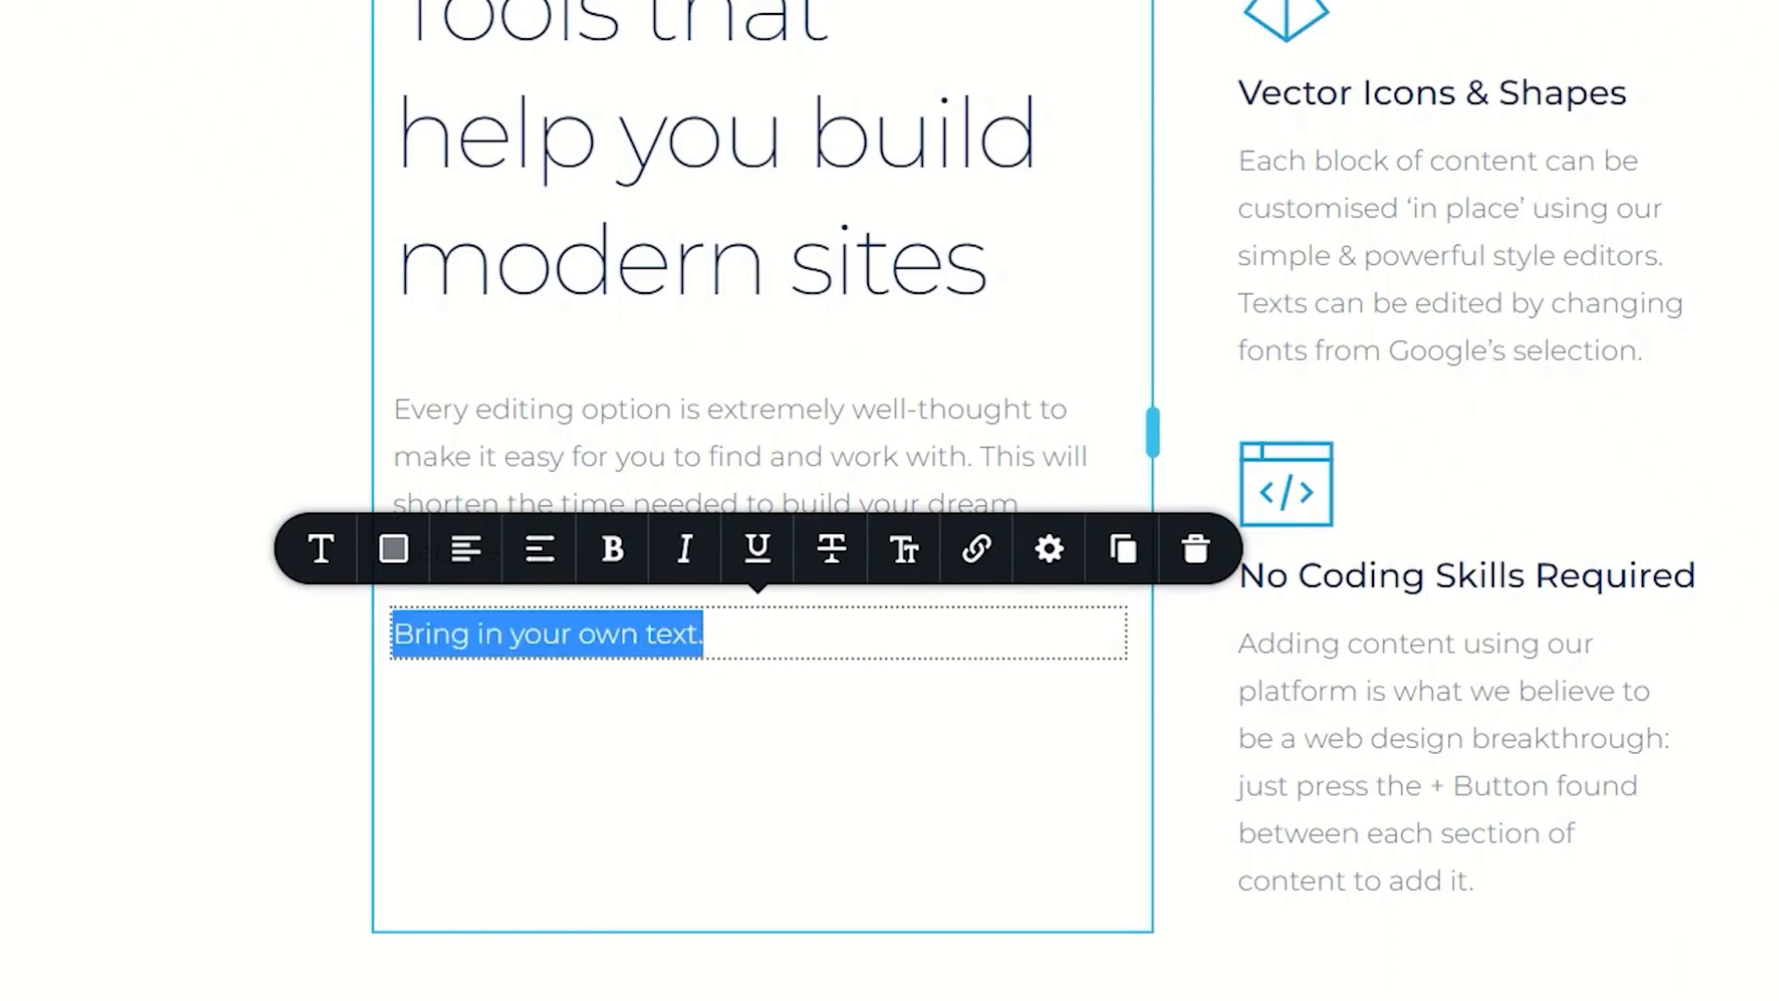
pyautogui.click(735, 641)
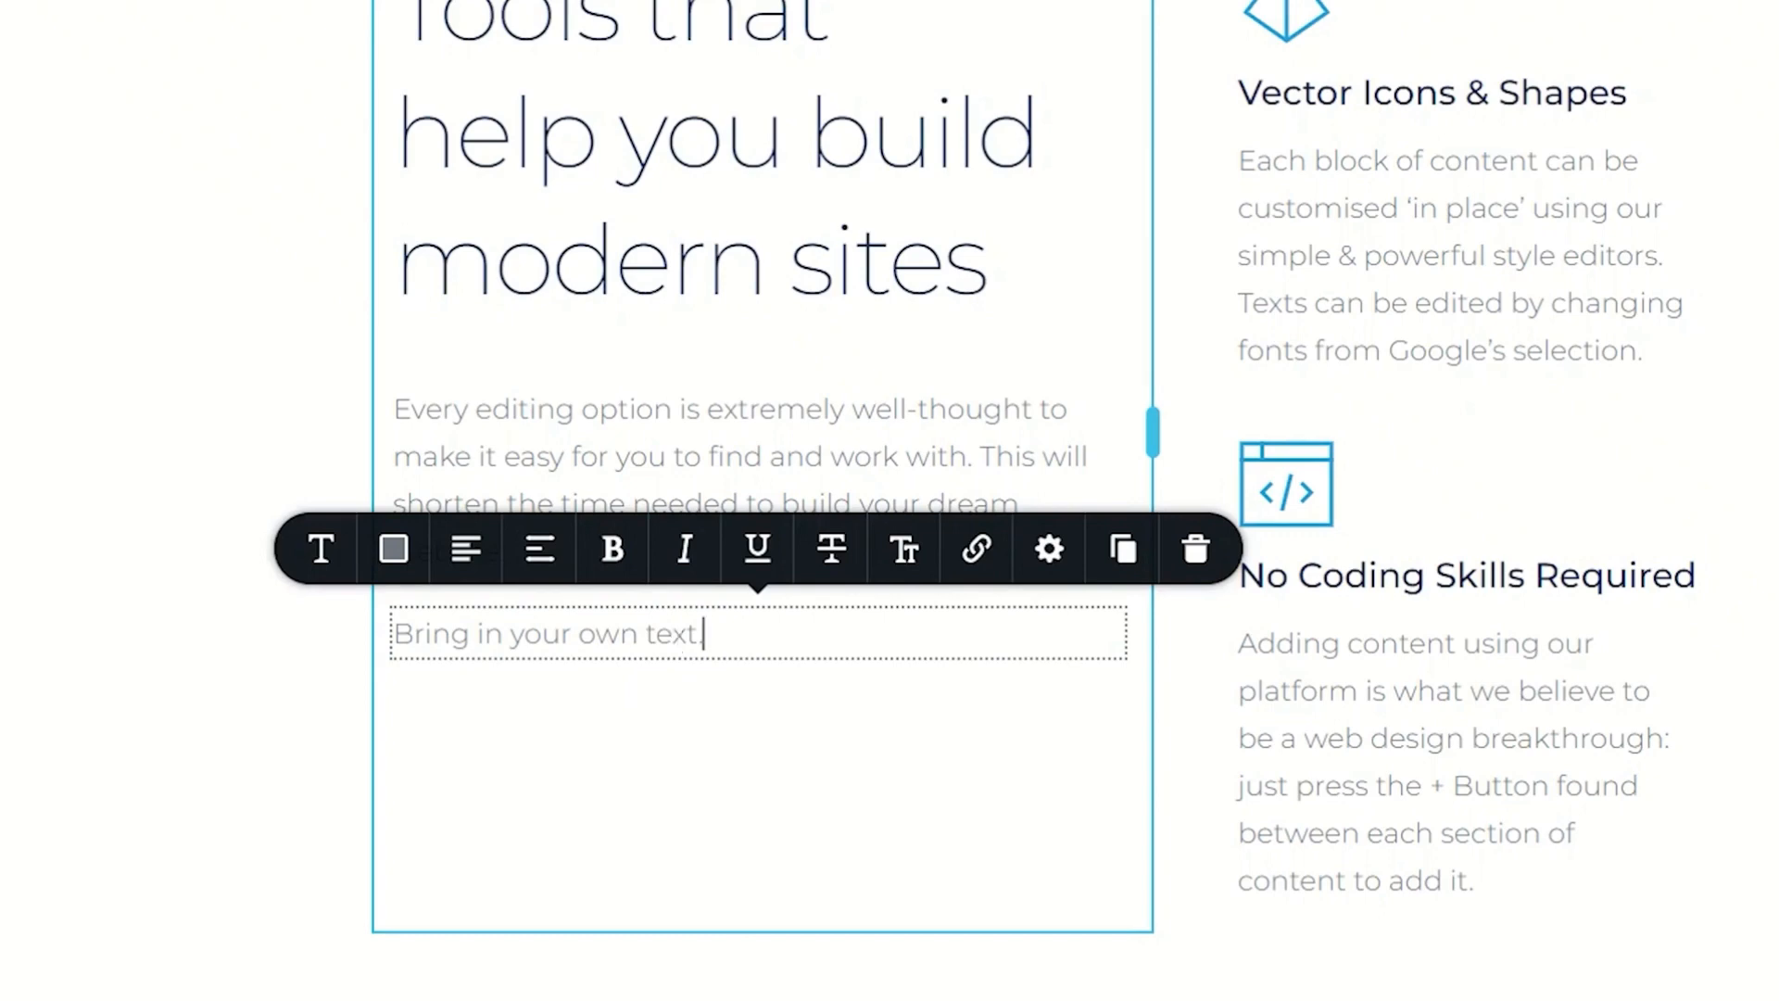
# Step: Try several fonts on the new text, including Palanquin and Kaushan Script, and settle on Comfortaa
pyautogui.click(328, 560)
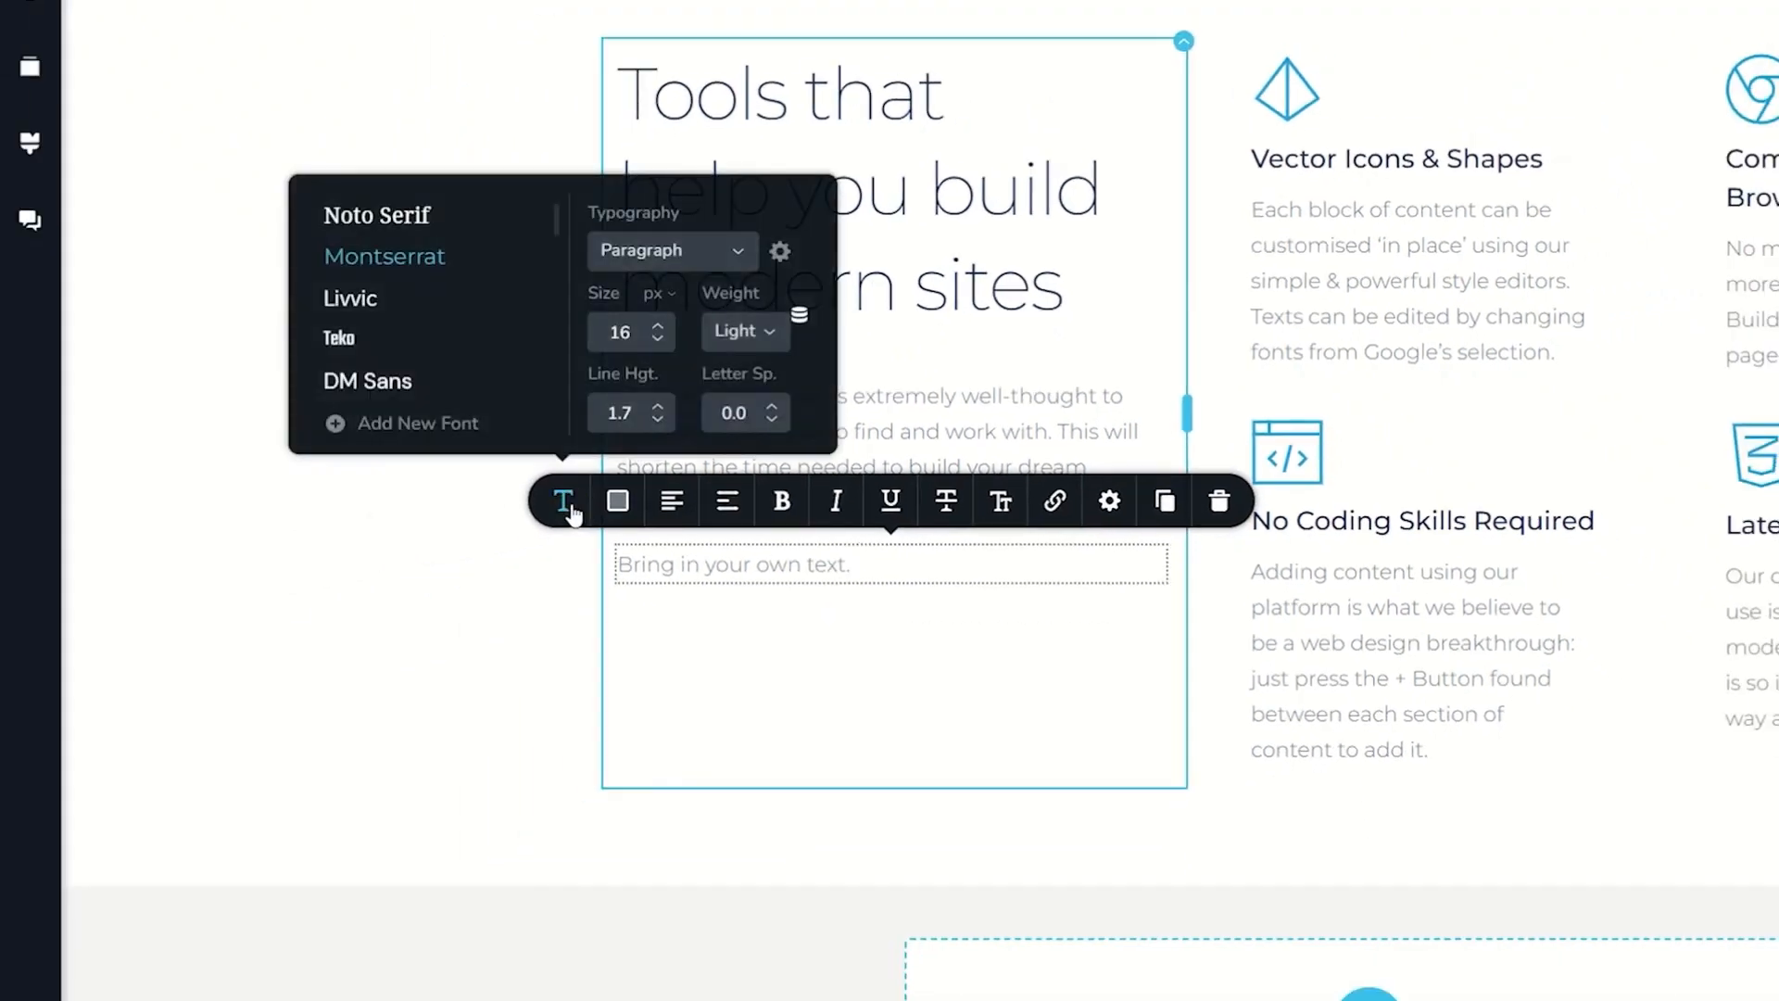
pyautogui.scroll(-3, 394, 347)
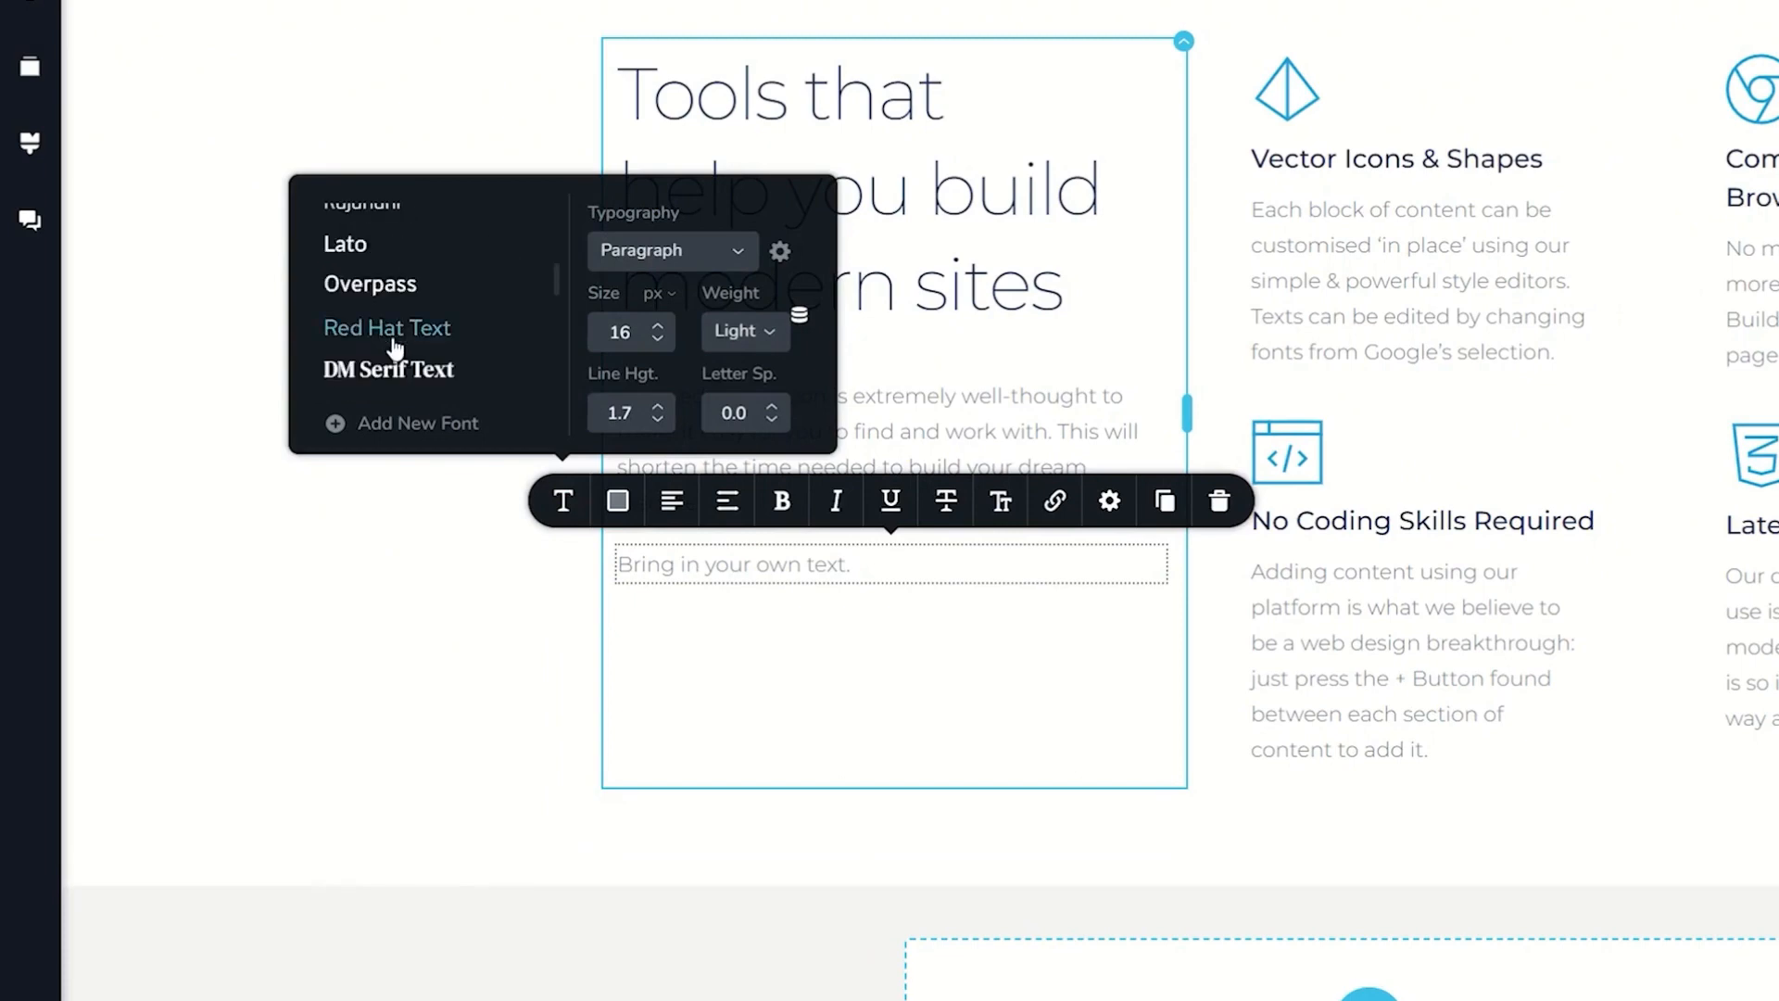
pyautogui.scroll(2, 393, 348)
pyautogui.click(376, 238)
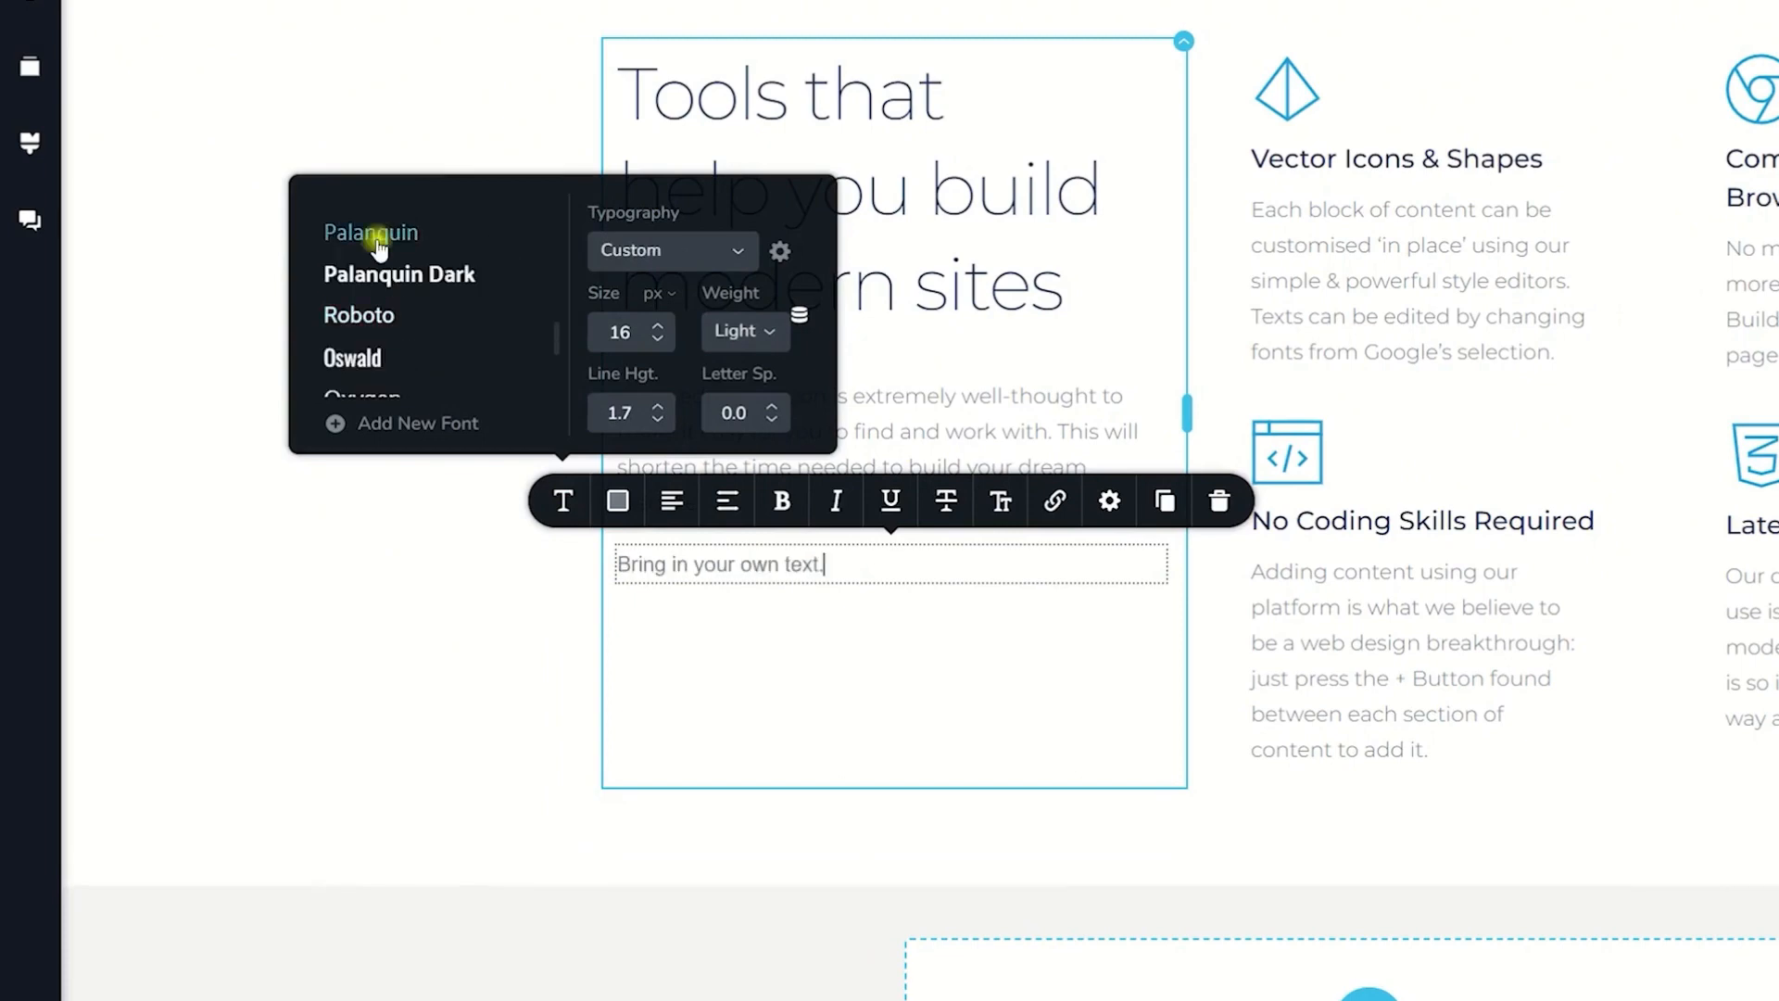
pyautogui.click(382, 277)
pyautogui.scroll(-3, 387, 287)
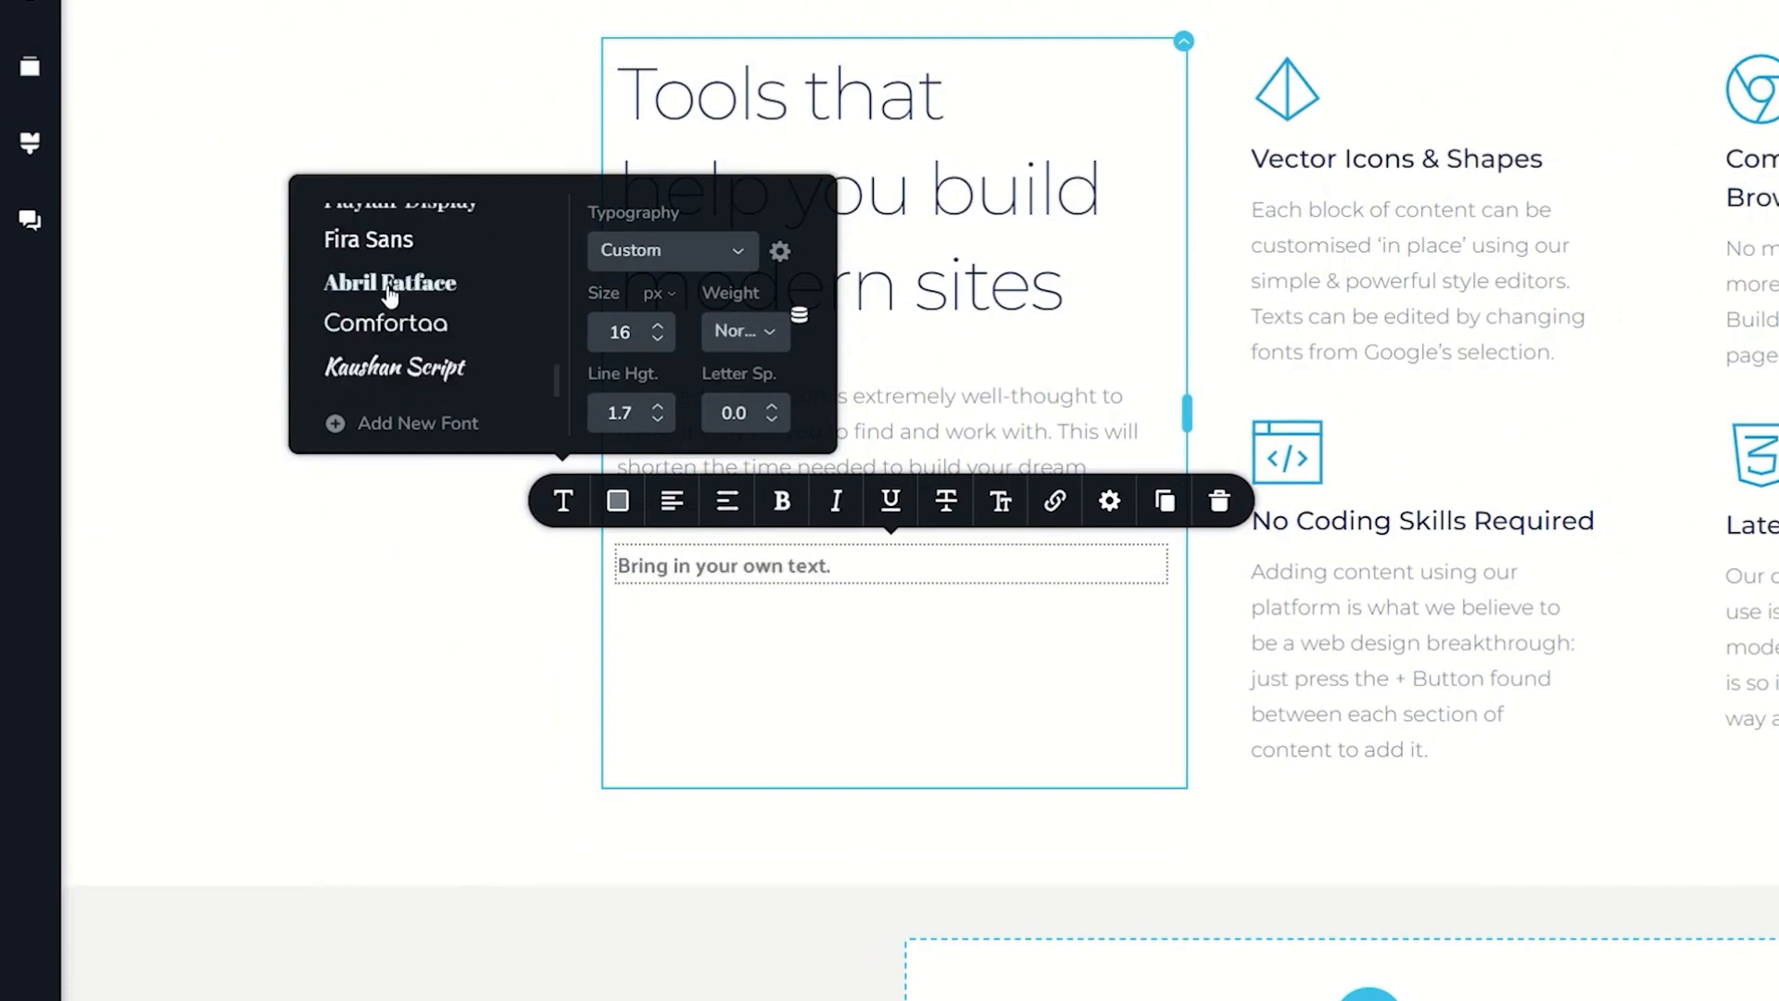
pyautogui.click(391, 321)
pyautogui.click(395, 369)
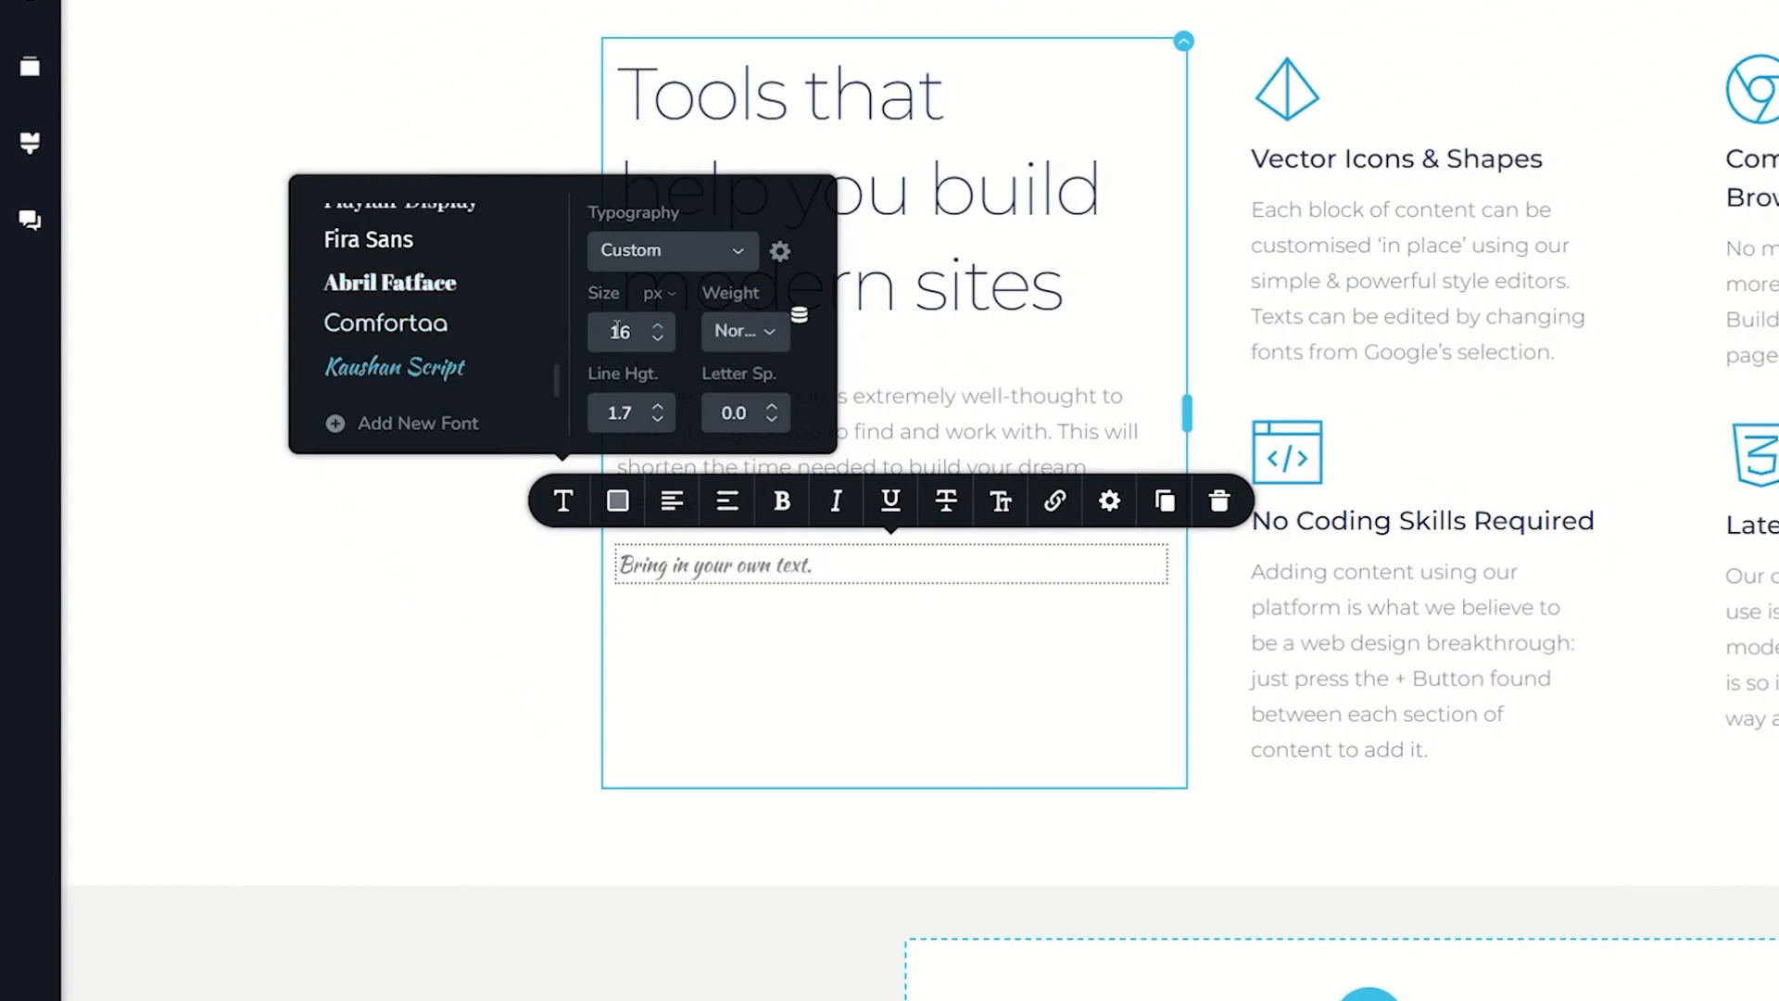
pyautogui.click(407, 324)
# Step: Set the new text's font size to 20 px and its line height to 1.4
pyautogui.click(657, 327)
pyautogui.click(656, 327)
pyautogui.click(656, 327)
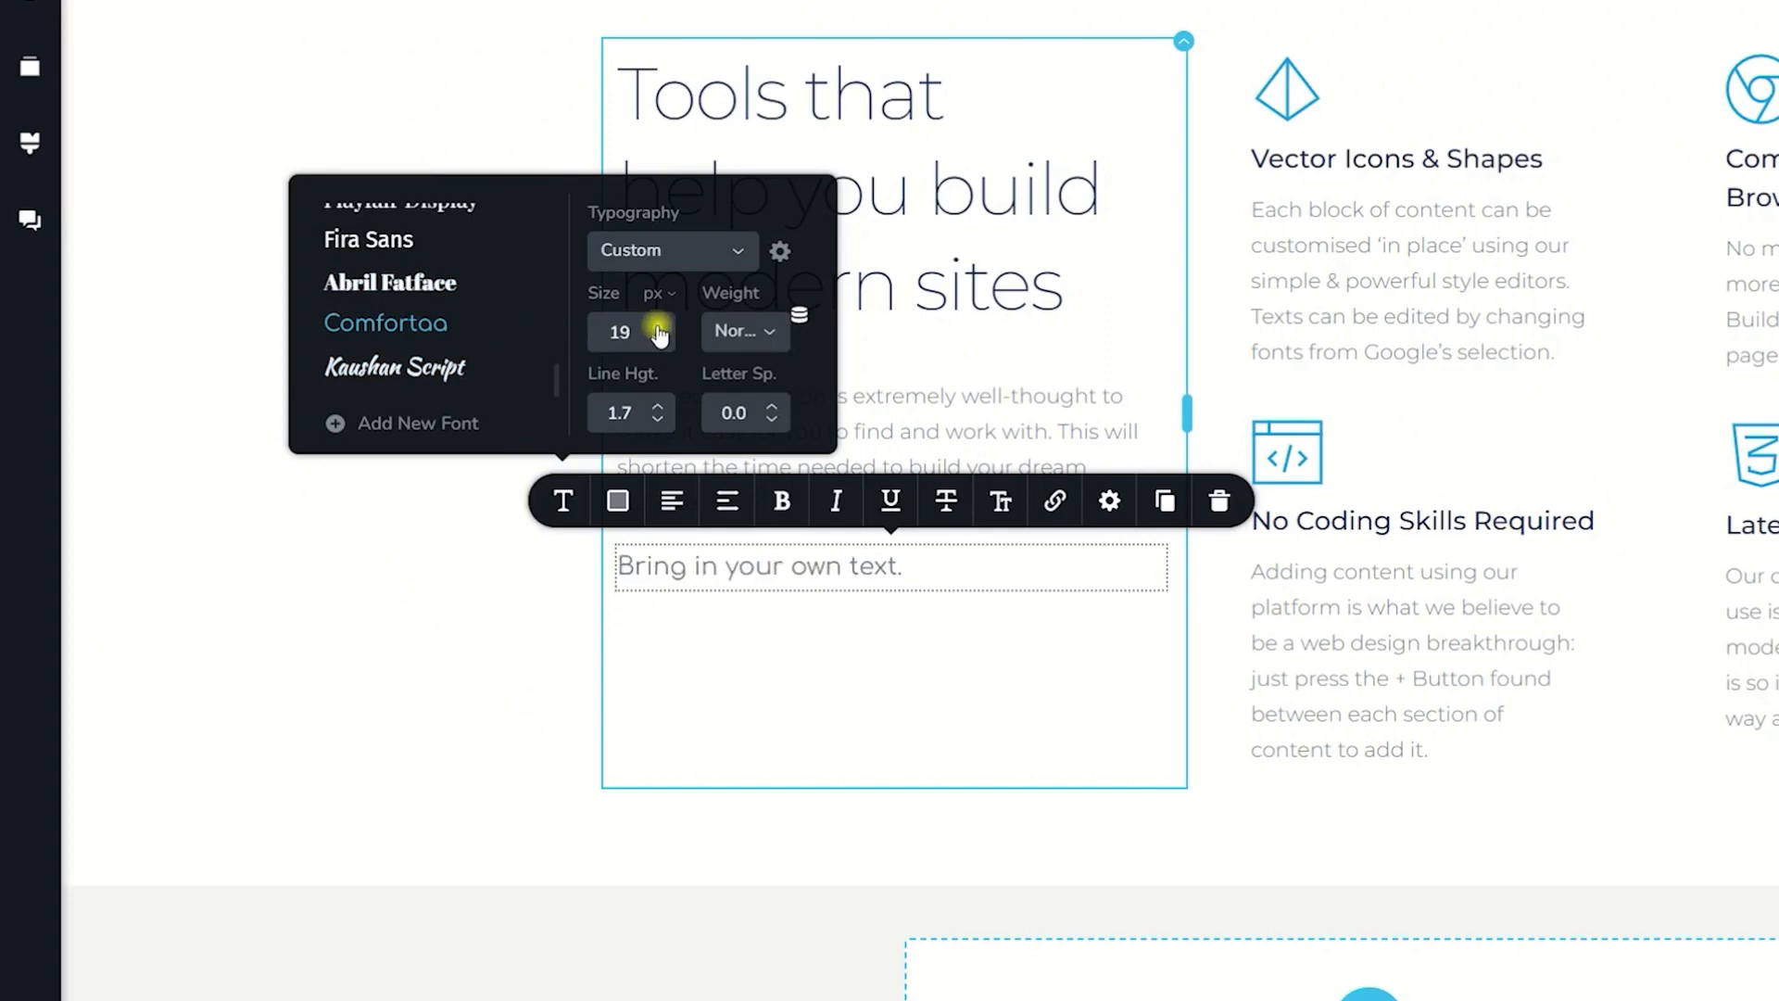
pyautogui.click(657, 326)
pyautogui.click(657, 419)
pyautogui.click(657, 418)
pyautogui.click(657, 419)
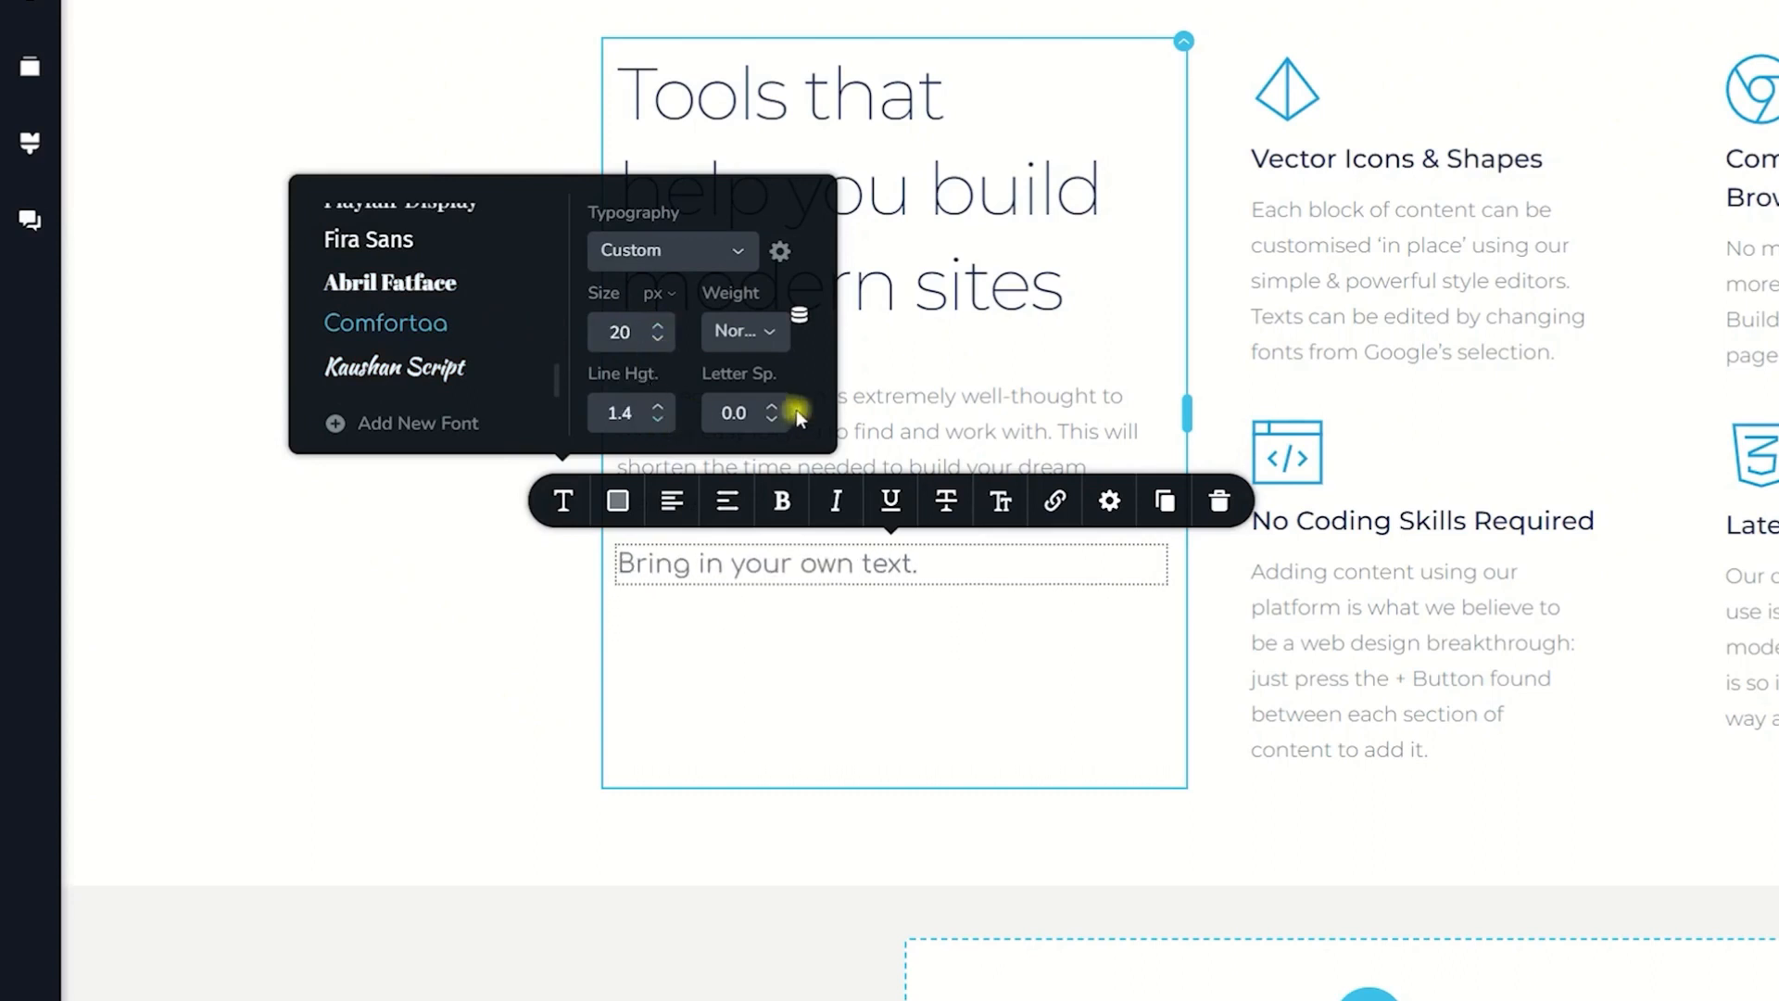
# Step: Set the new text's letter spacing to 0.9 and its weight to semi-bold
pyautogui.click(771, 409)
pyautogui.click(771, 409)
pyautogui.click(771, 409)
pyautogui.click(771, 410)
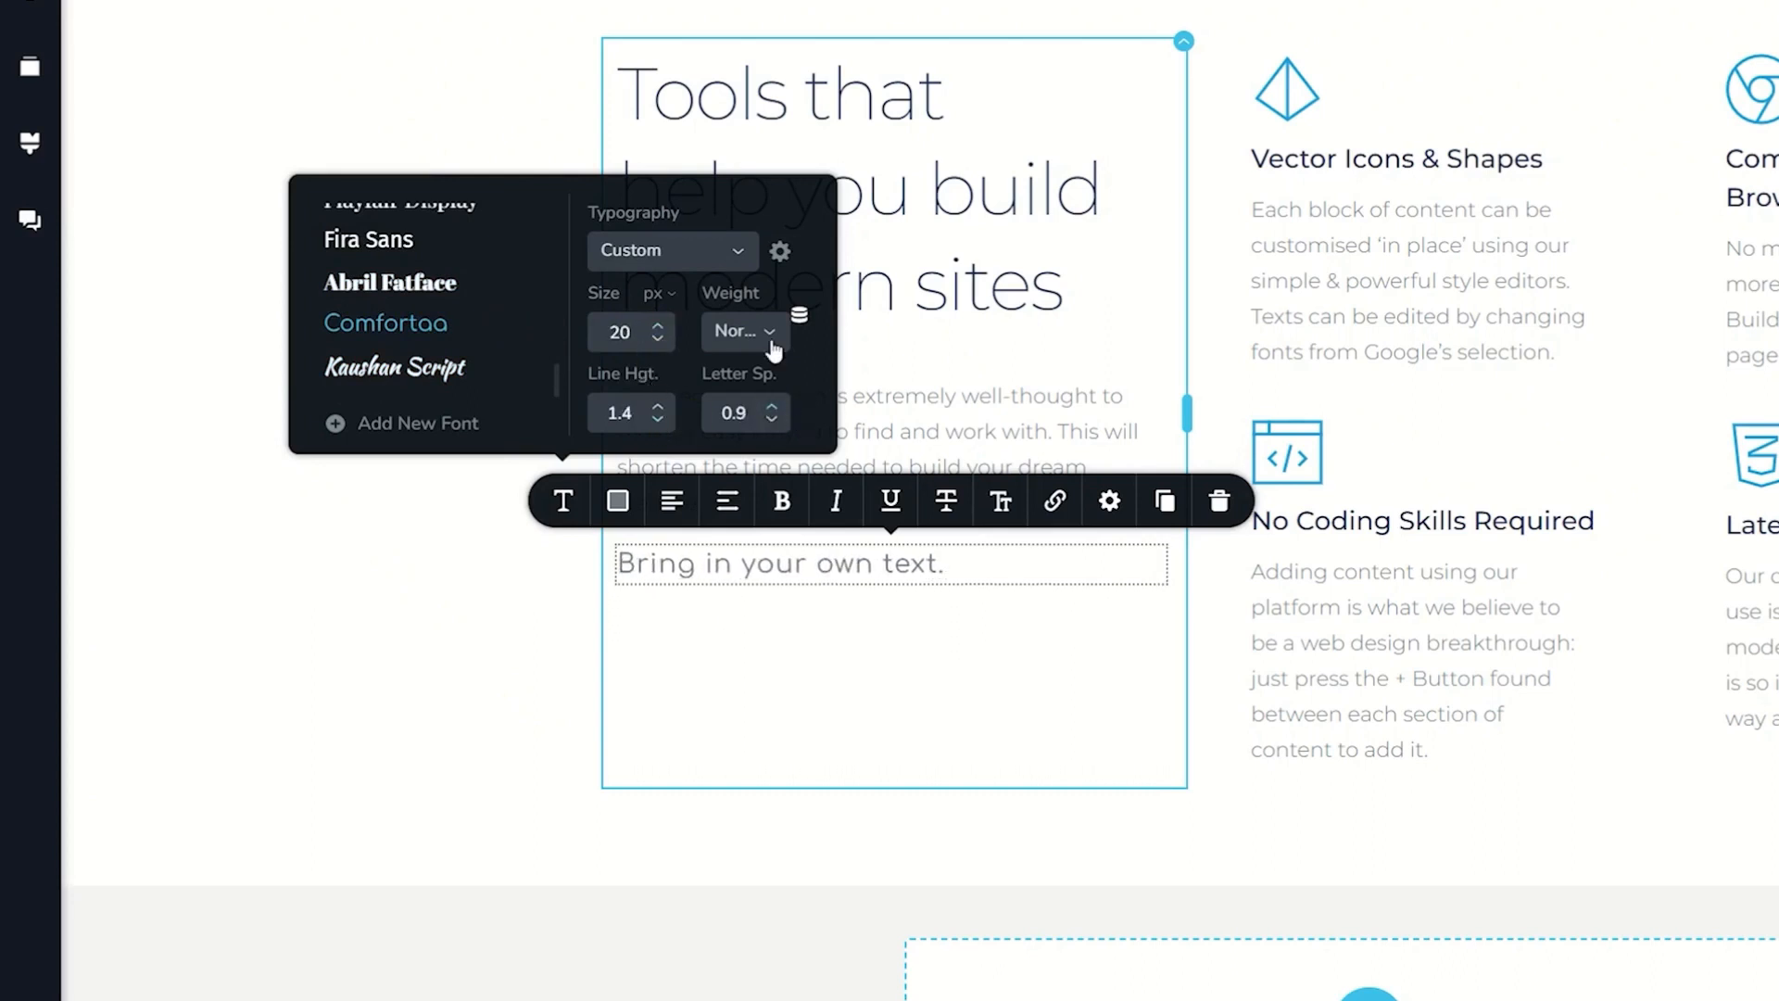
pyautogui.click(769, 331)
pyautogui.click(756, 491)
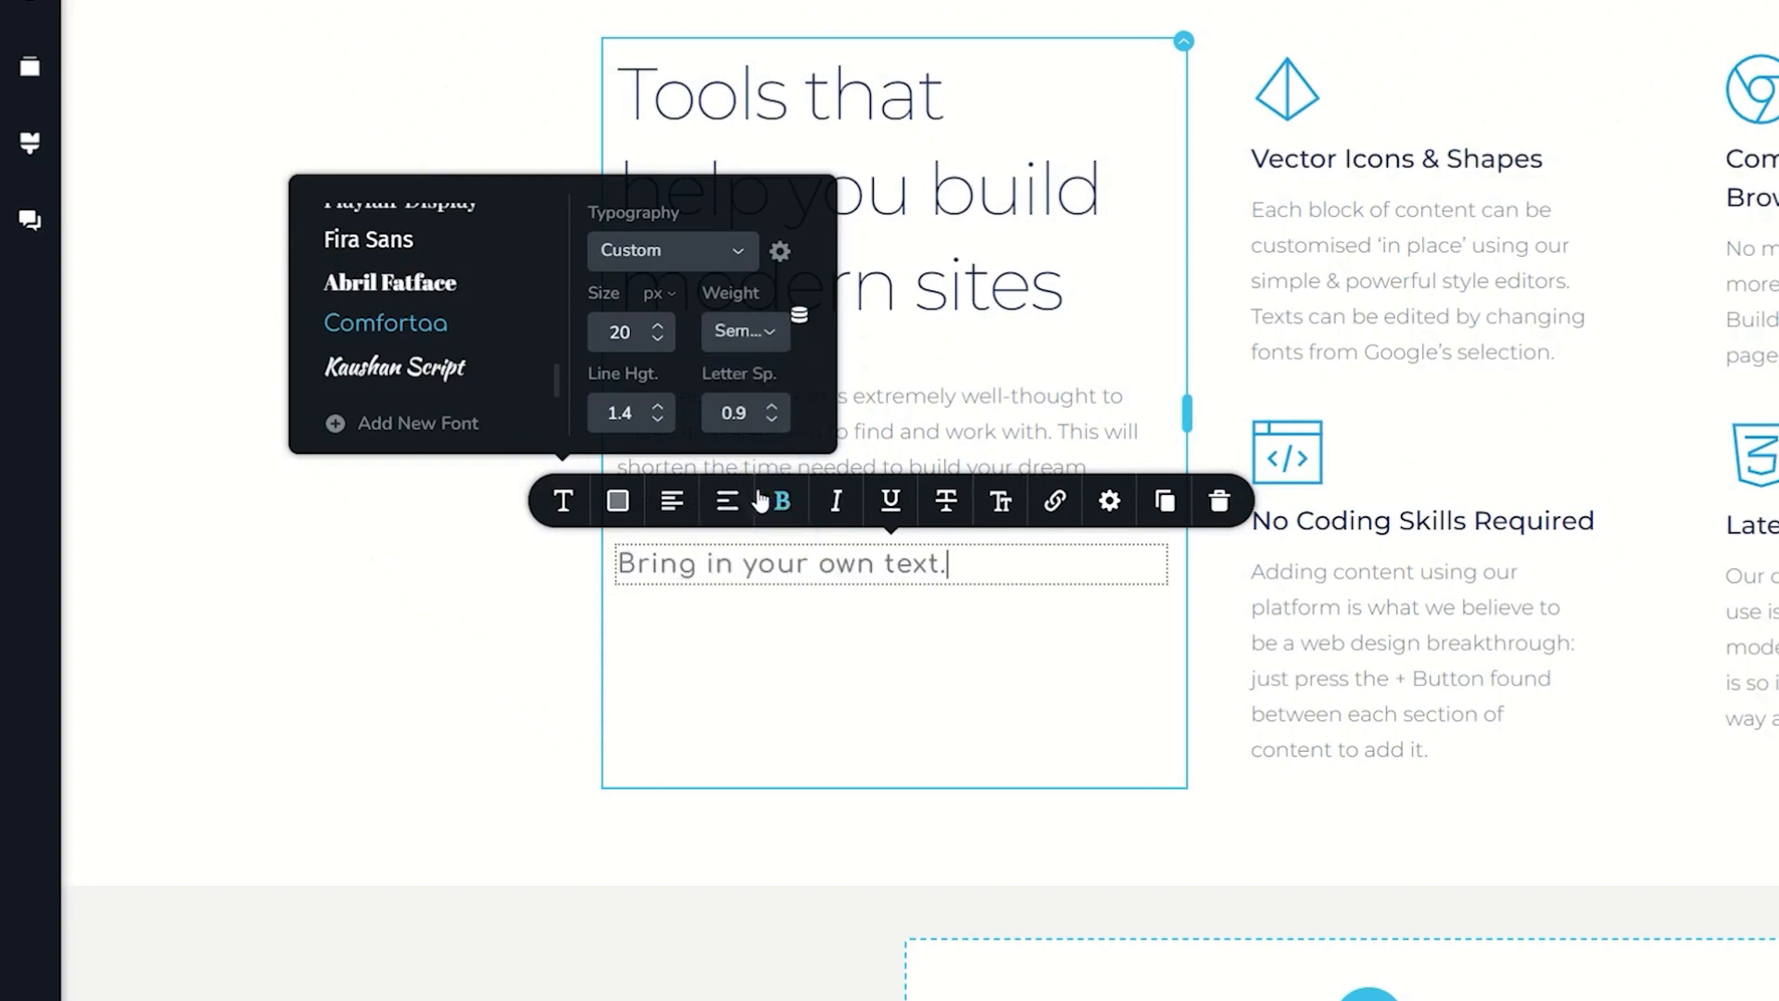
# Step: Try the Heading 4 typography preset on the new text and switch it back to Paragraph
pyautogui.click(717, 252)
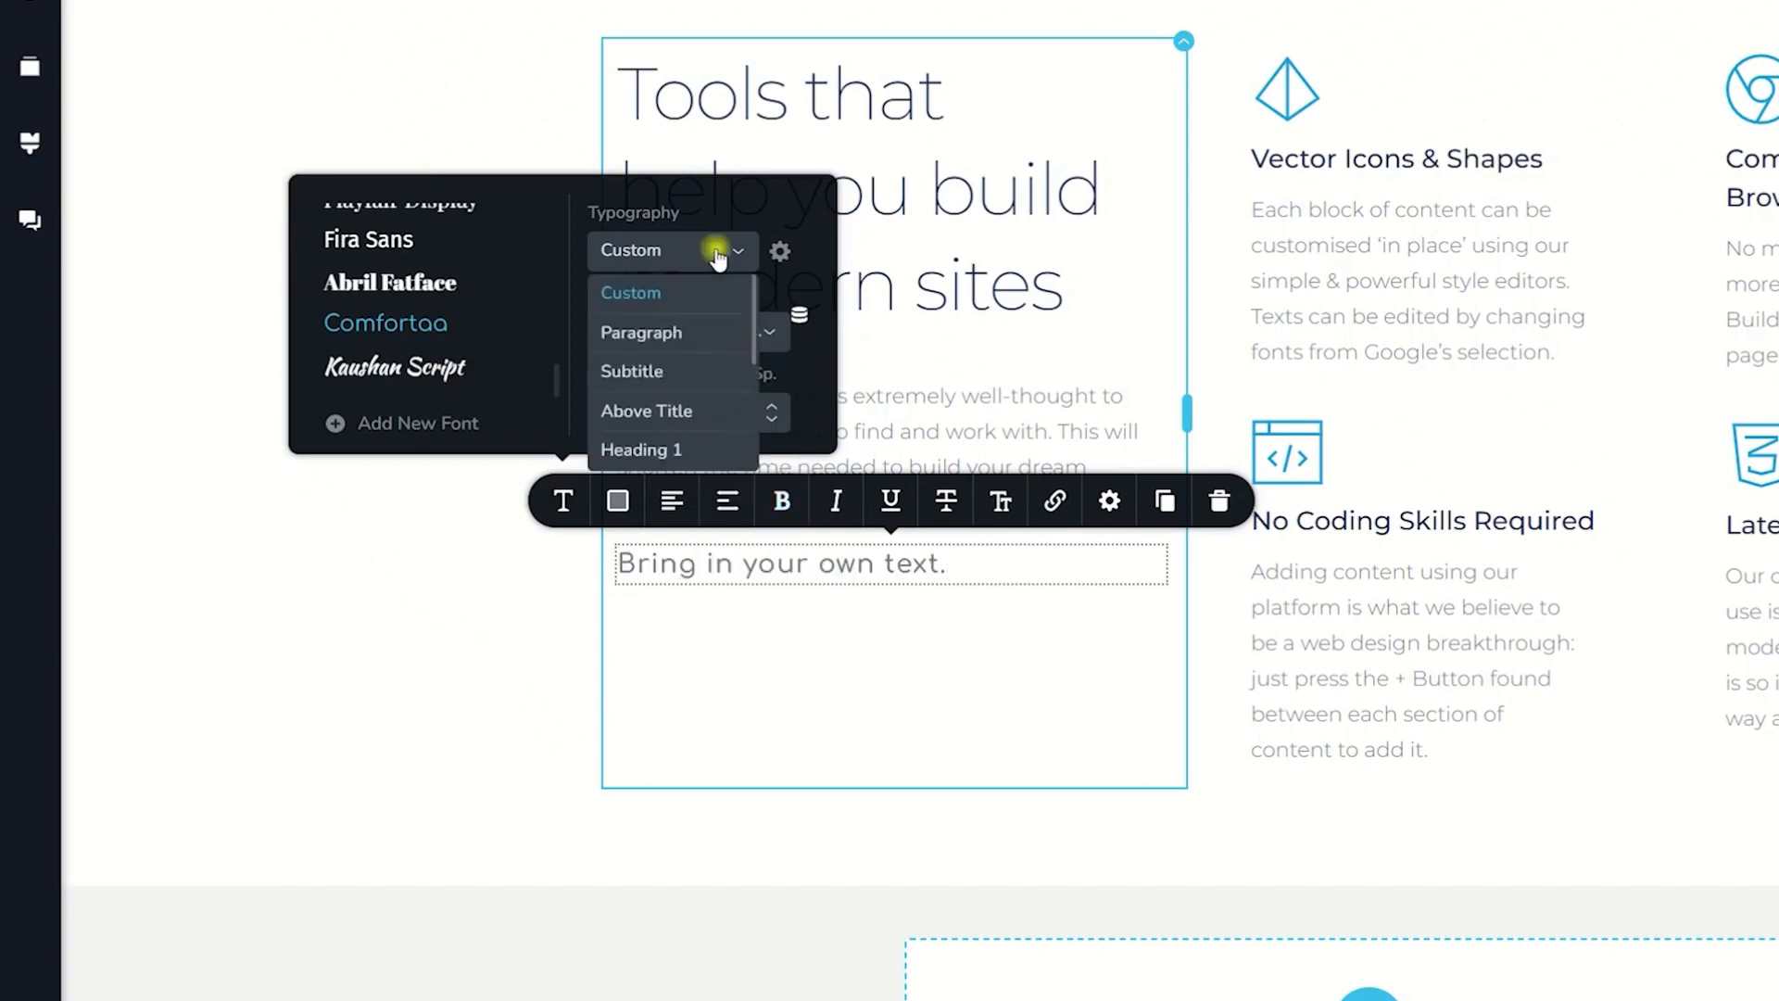
pyautogui.scroll(-3, 673, 444)
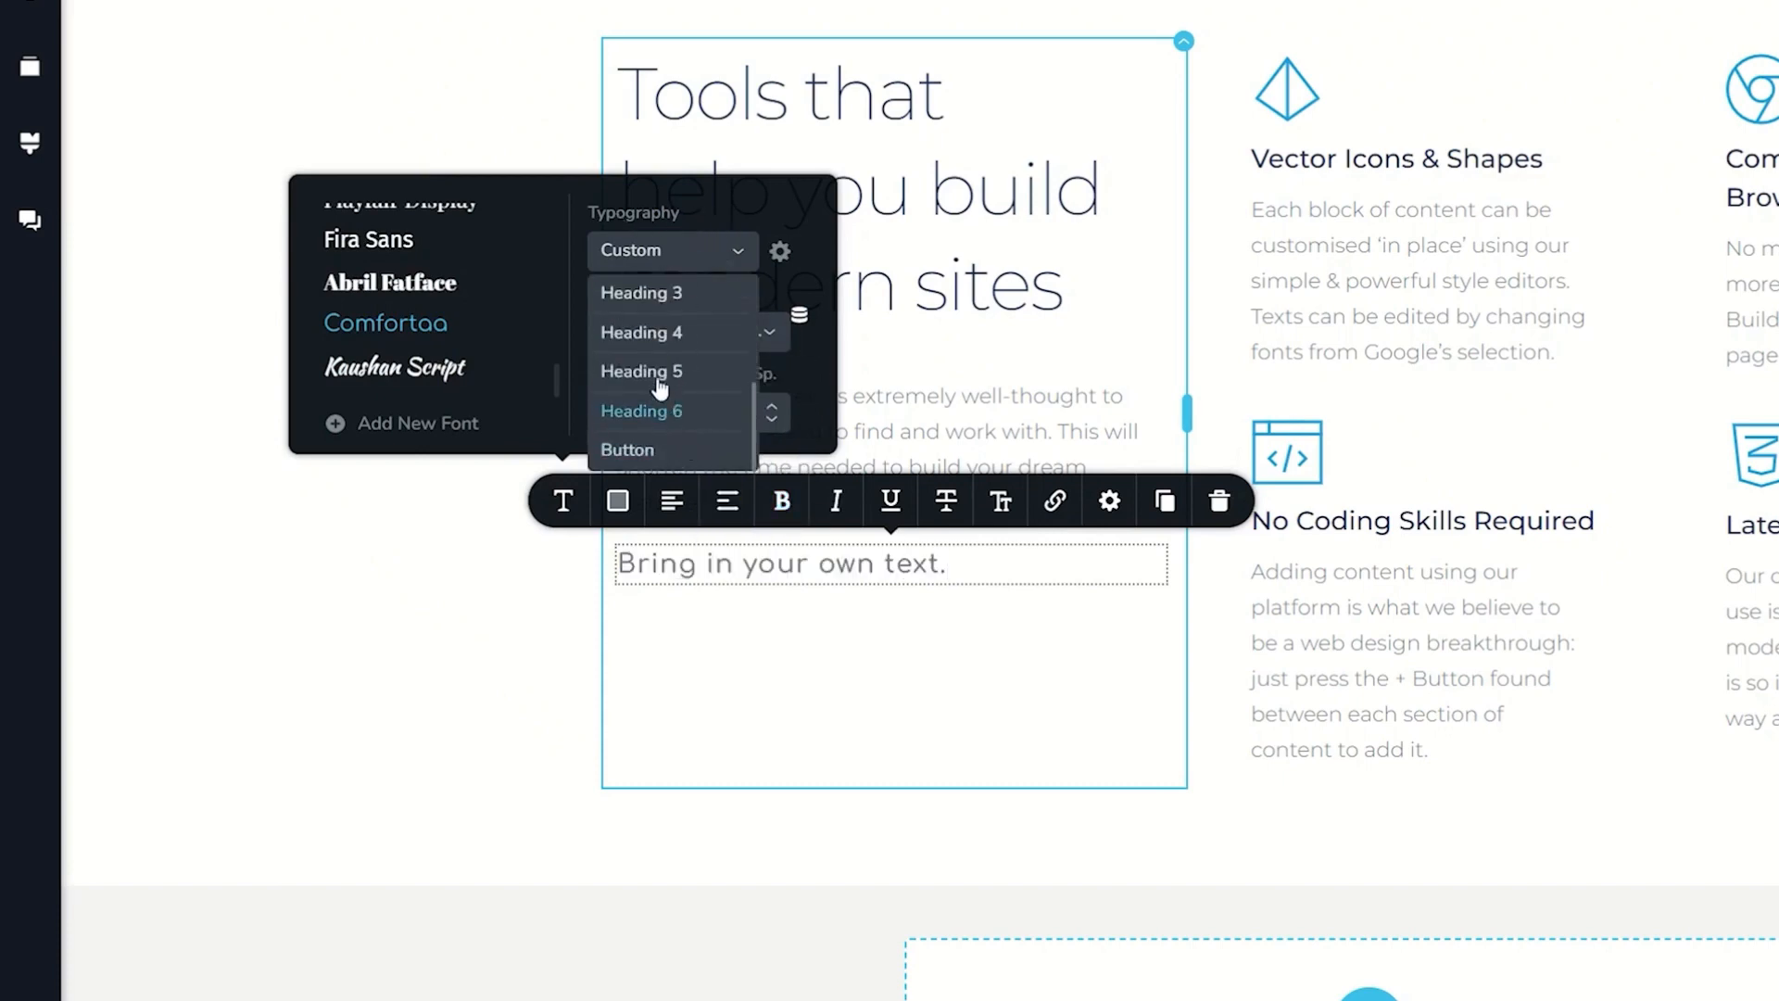
pyautogui.click(663, 337)
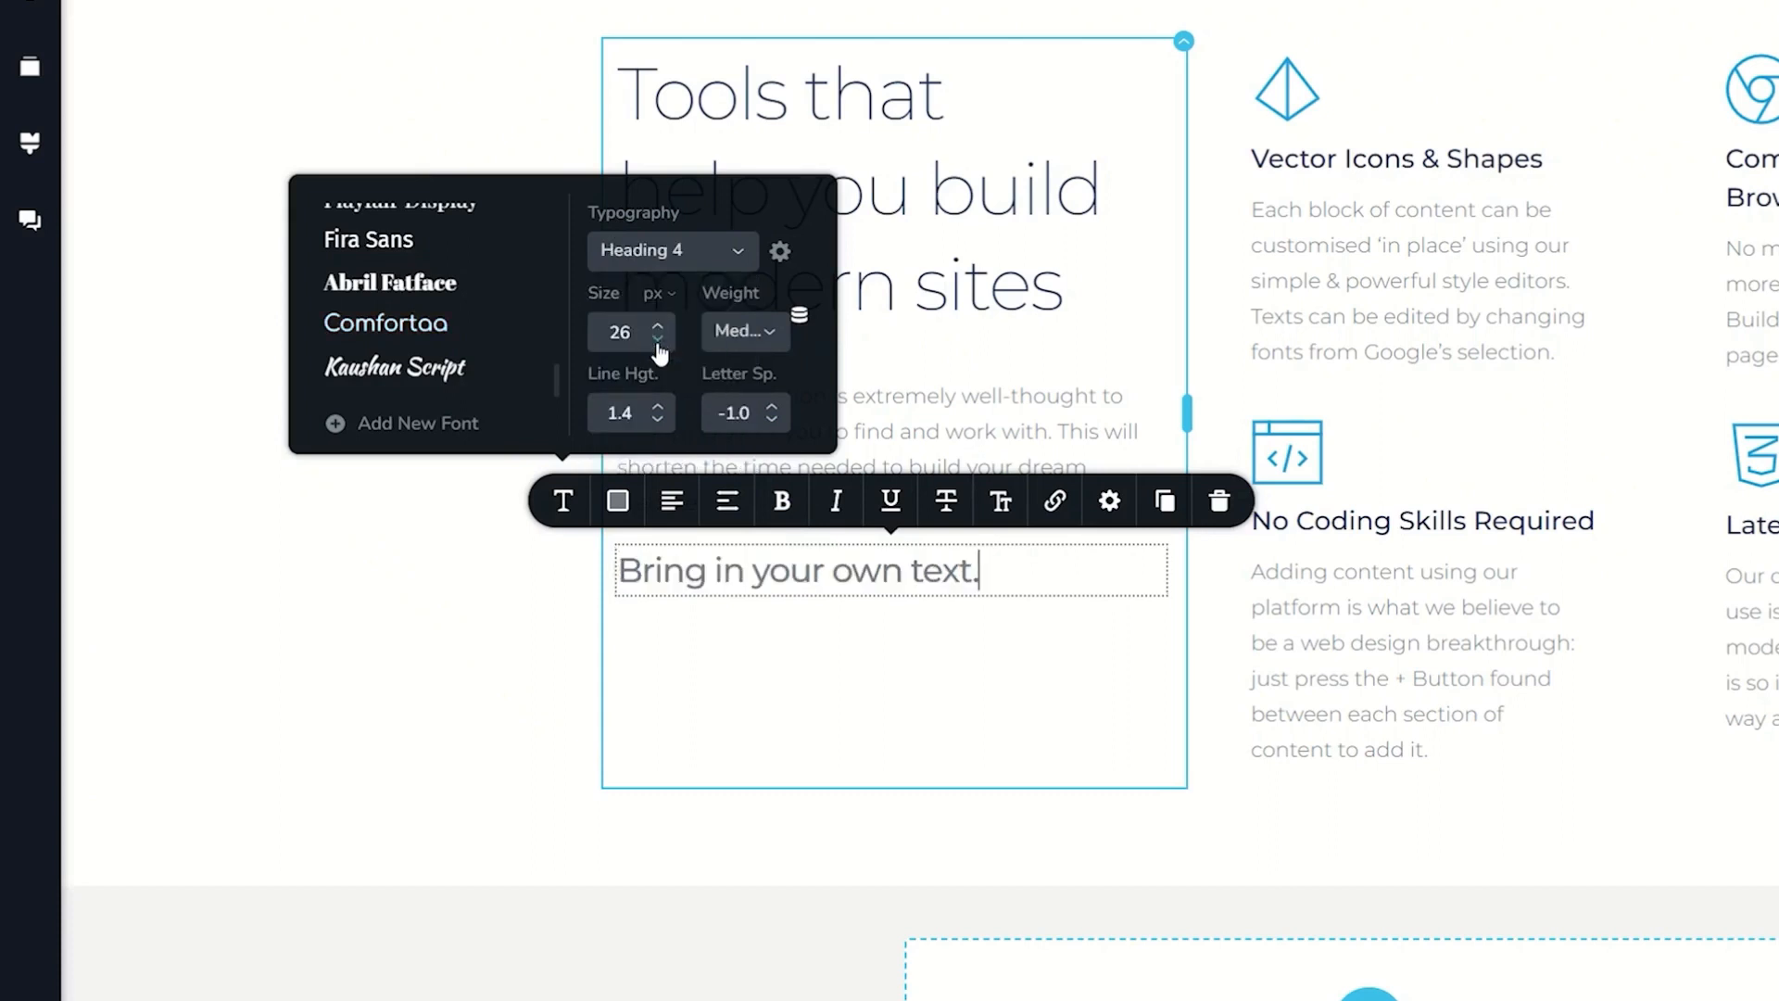
pyautogui.click(688, 248)
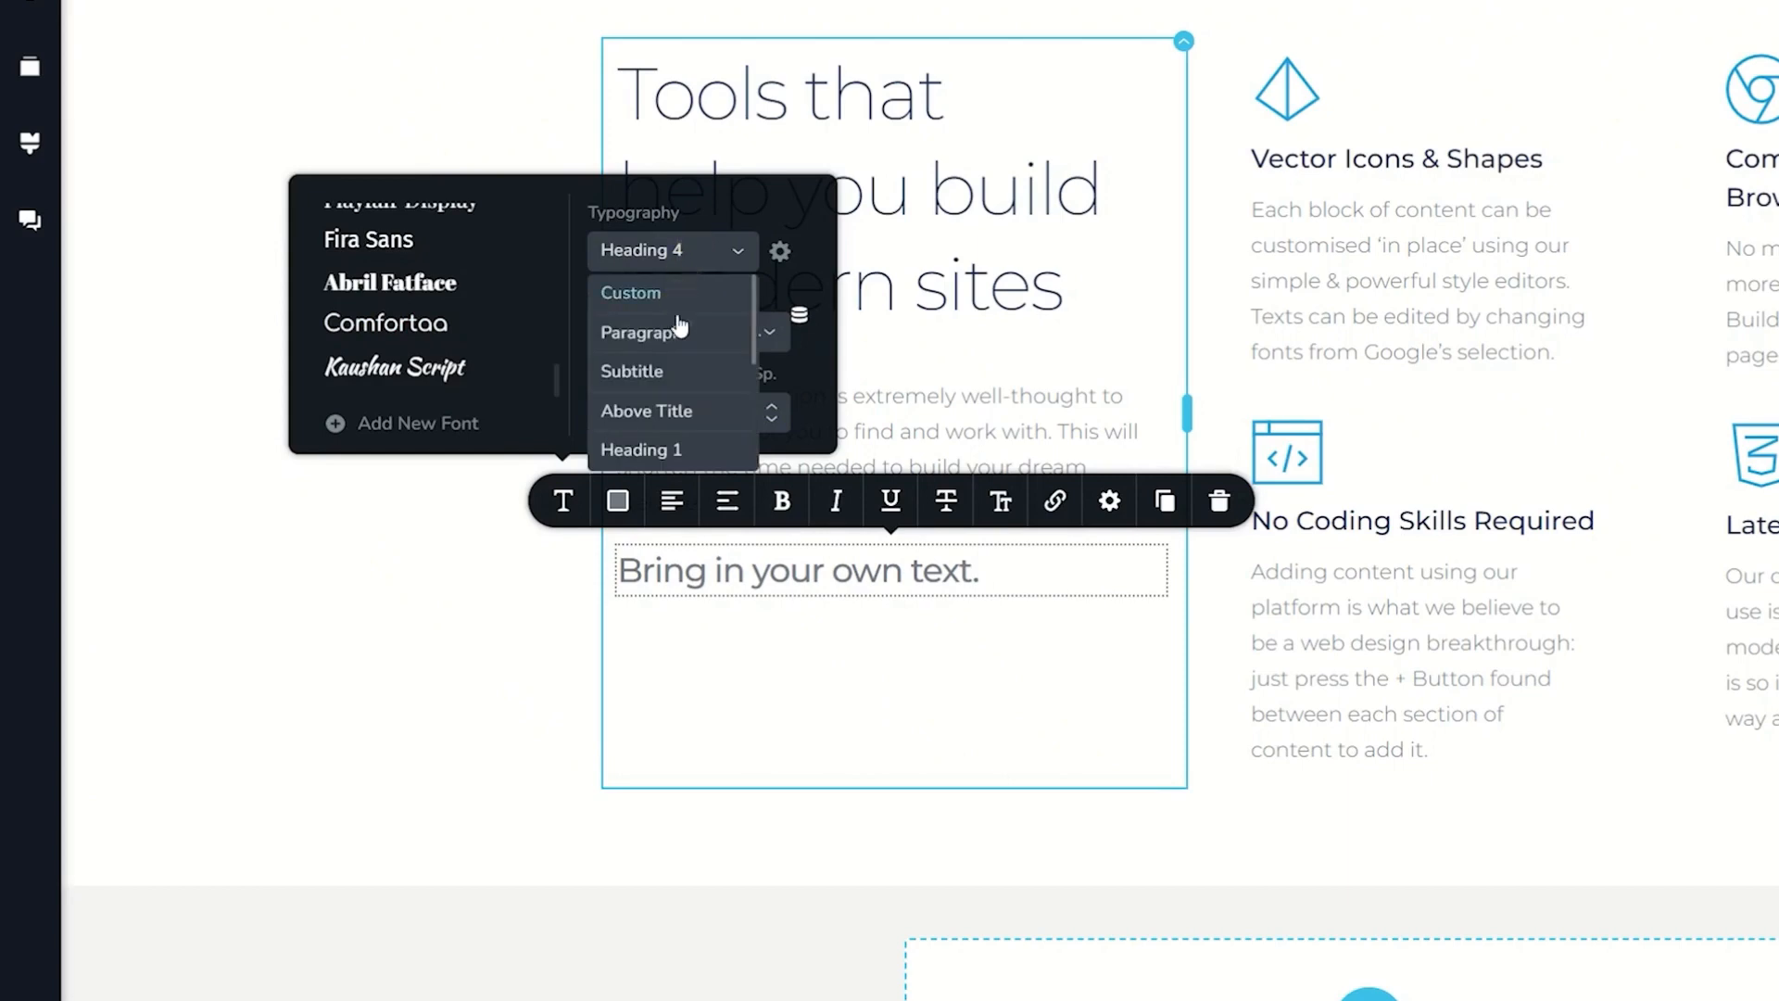
pyautogui.click(673, 334)
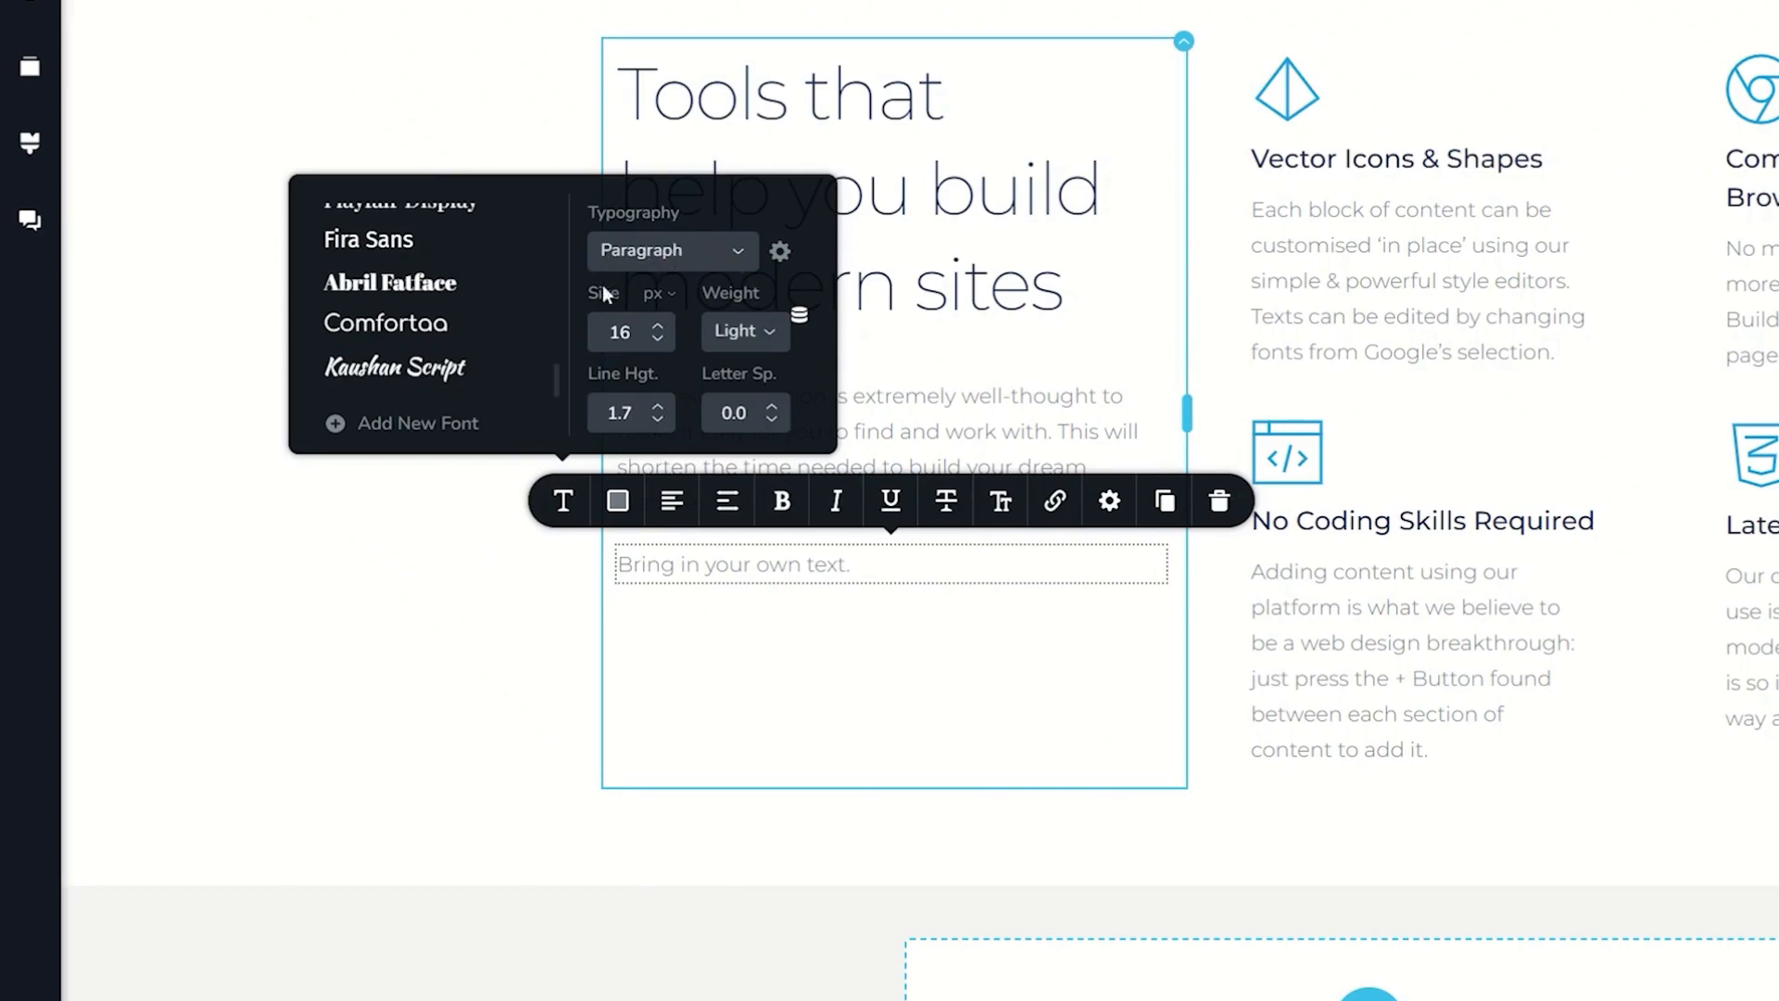
# Step: Open the Paragraph style's typography settings in the site-wide styles
pyautogui.click(29, 143)
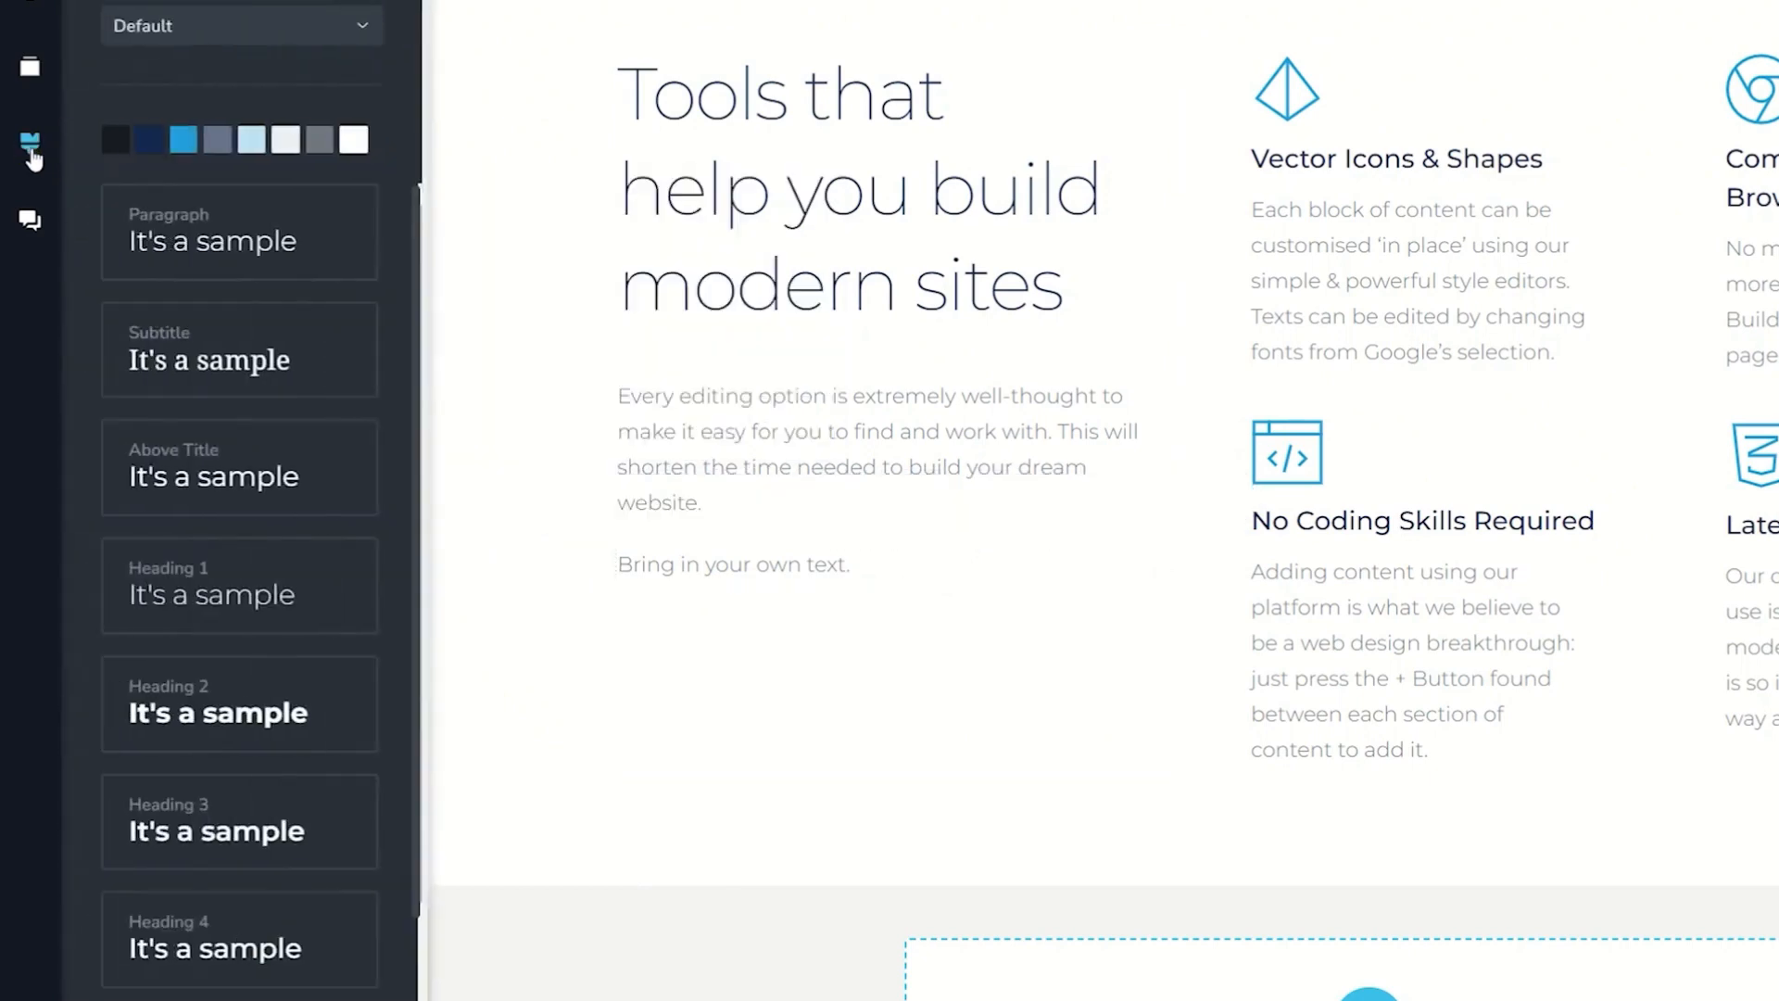
pyautogui.click(290, 241)
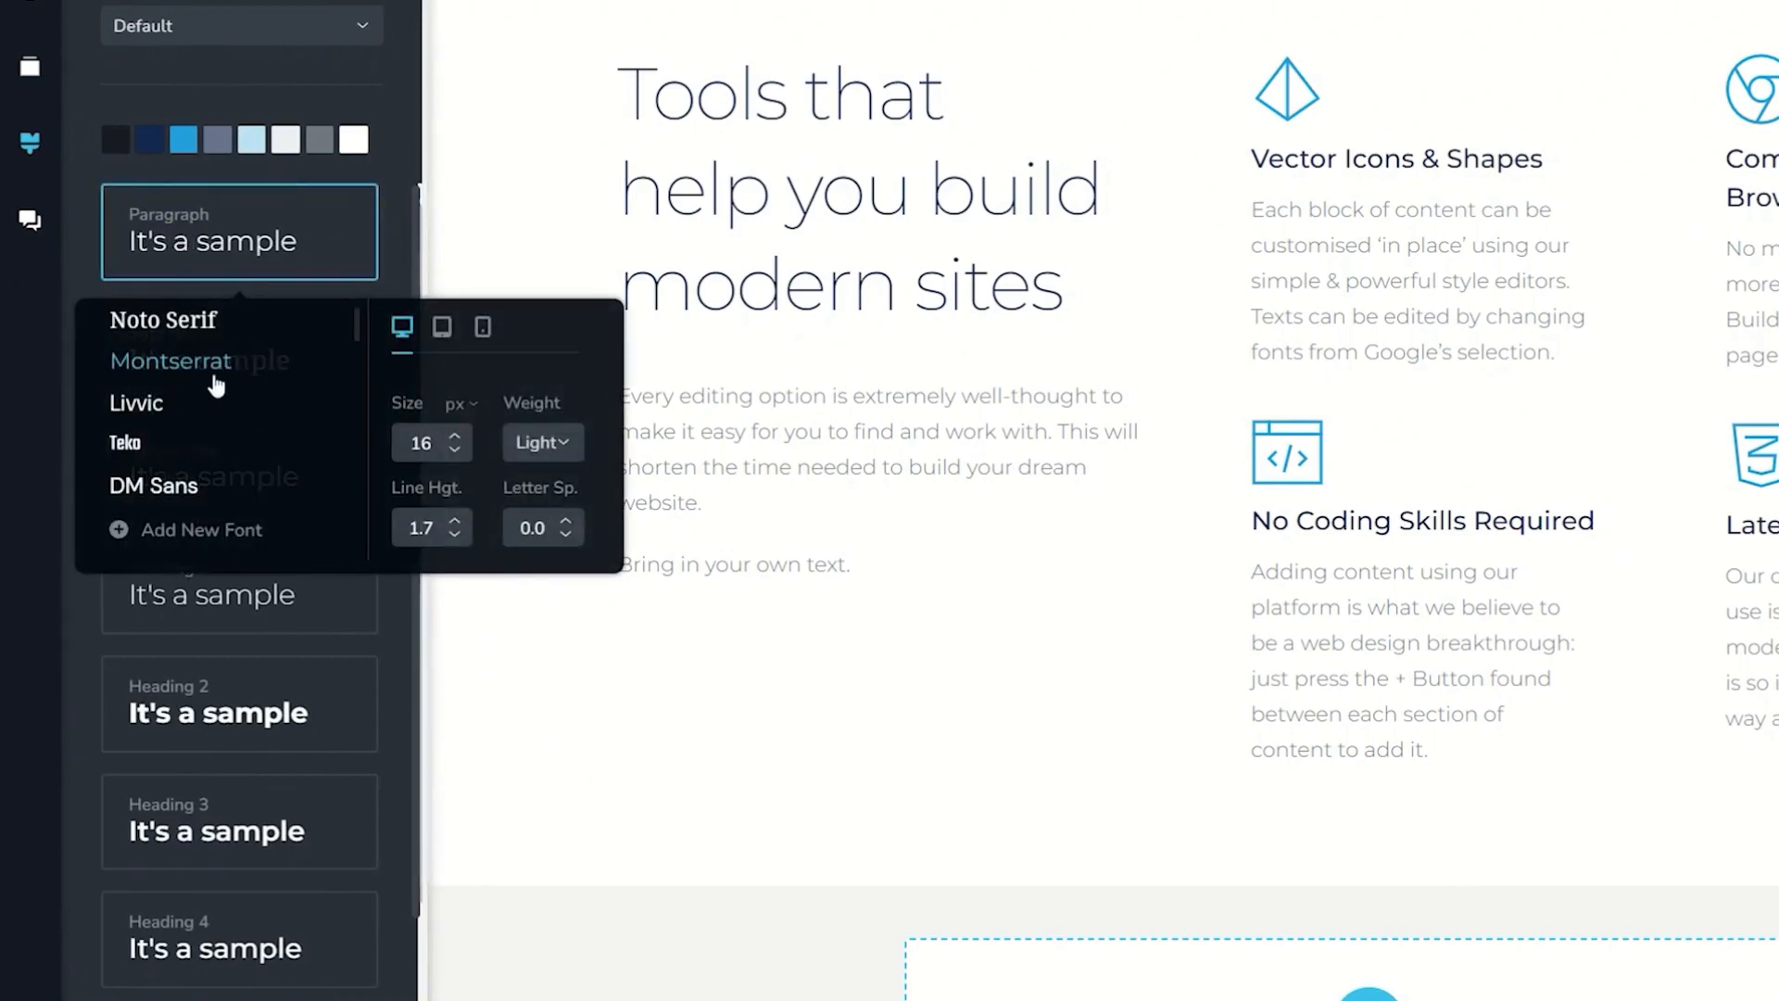
# Step: Set the color of "Bring in your own text." to the dark blue palette swatch #142850
pyautogui.click(808, 565)
pyautogui.click(618, 501)
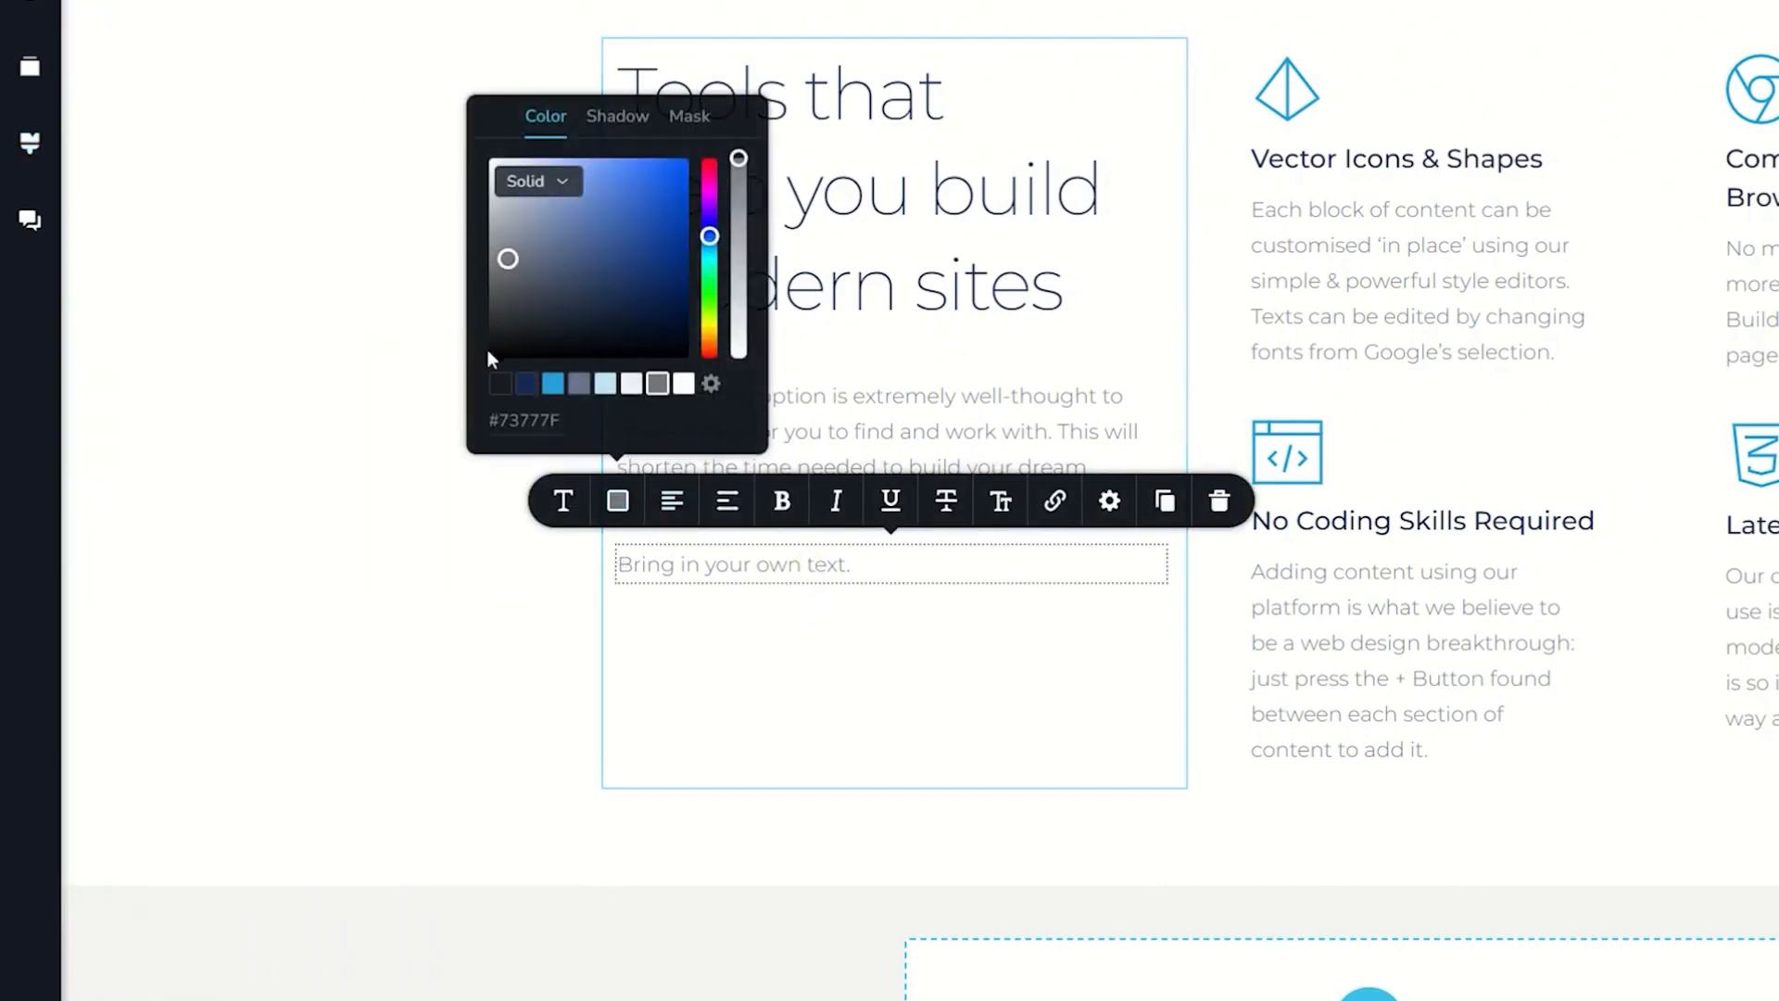
pyautogui.click(526, 383)
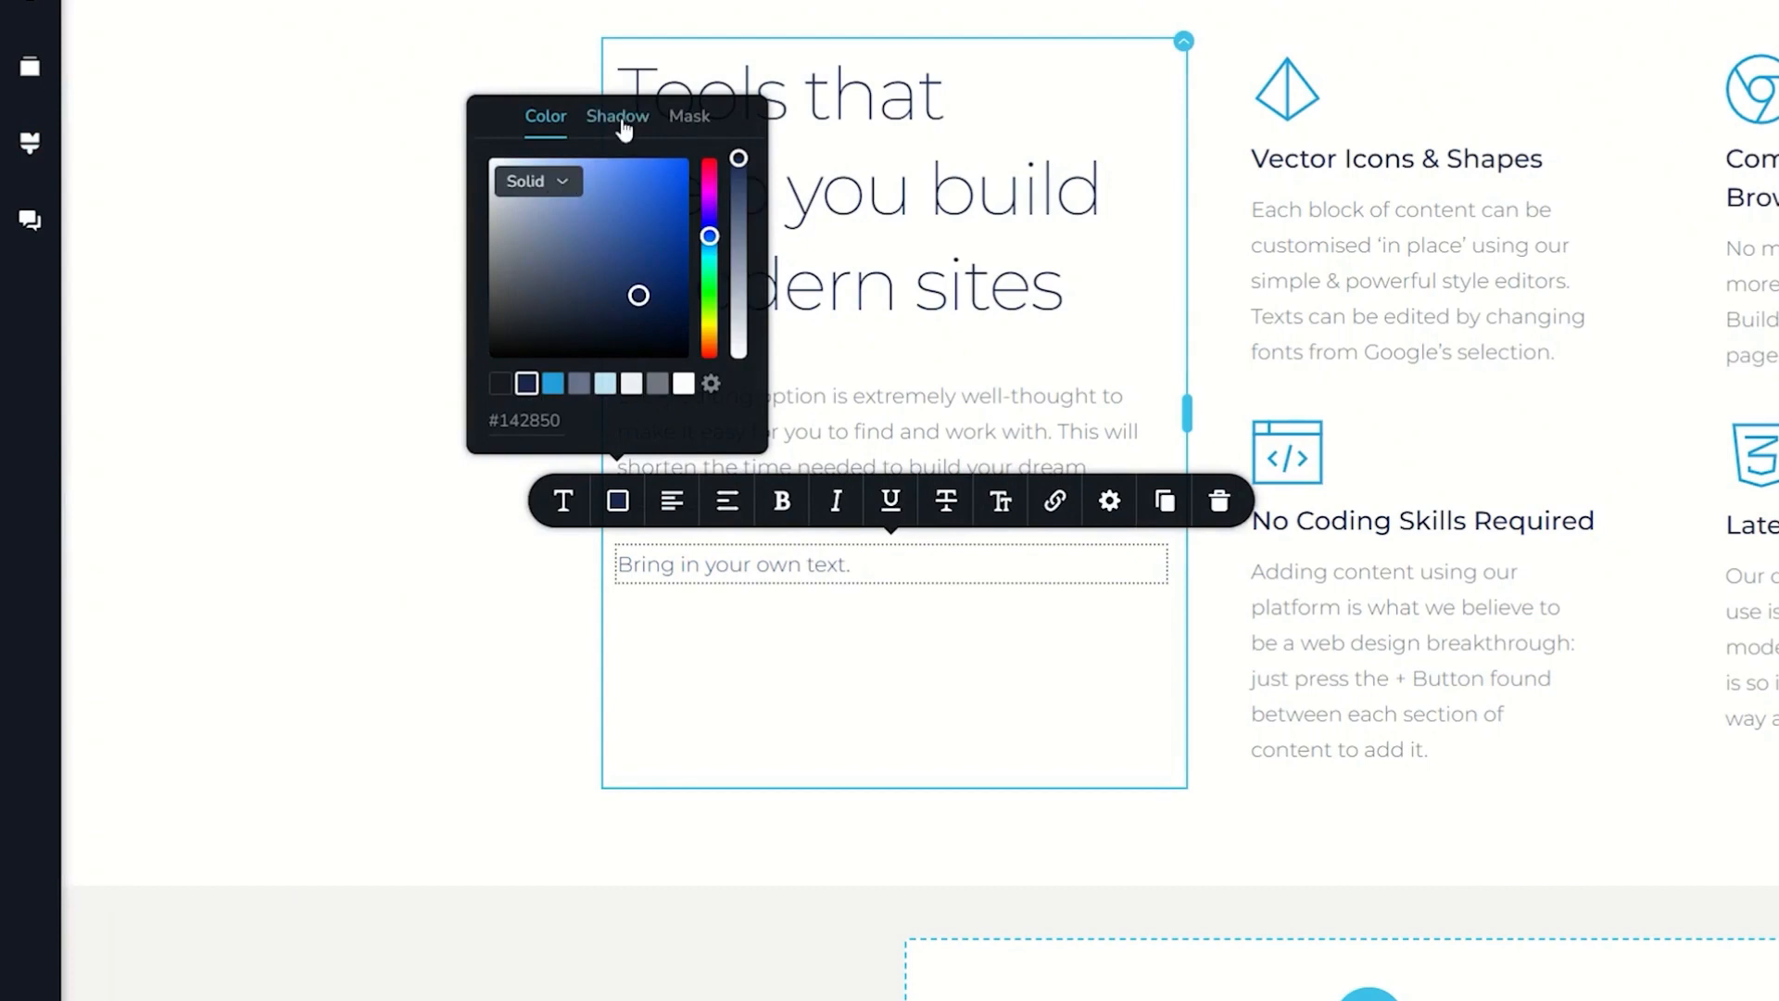
# Step: View the Mask option for the text's color and return to its Color settings
pyautogui.click(691, 118)
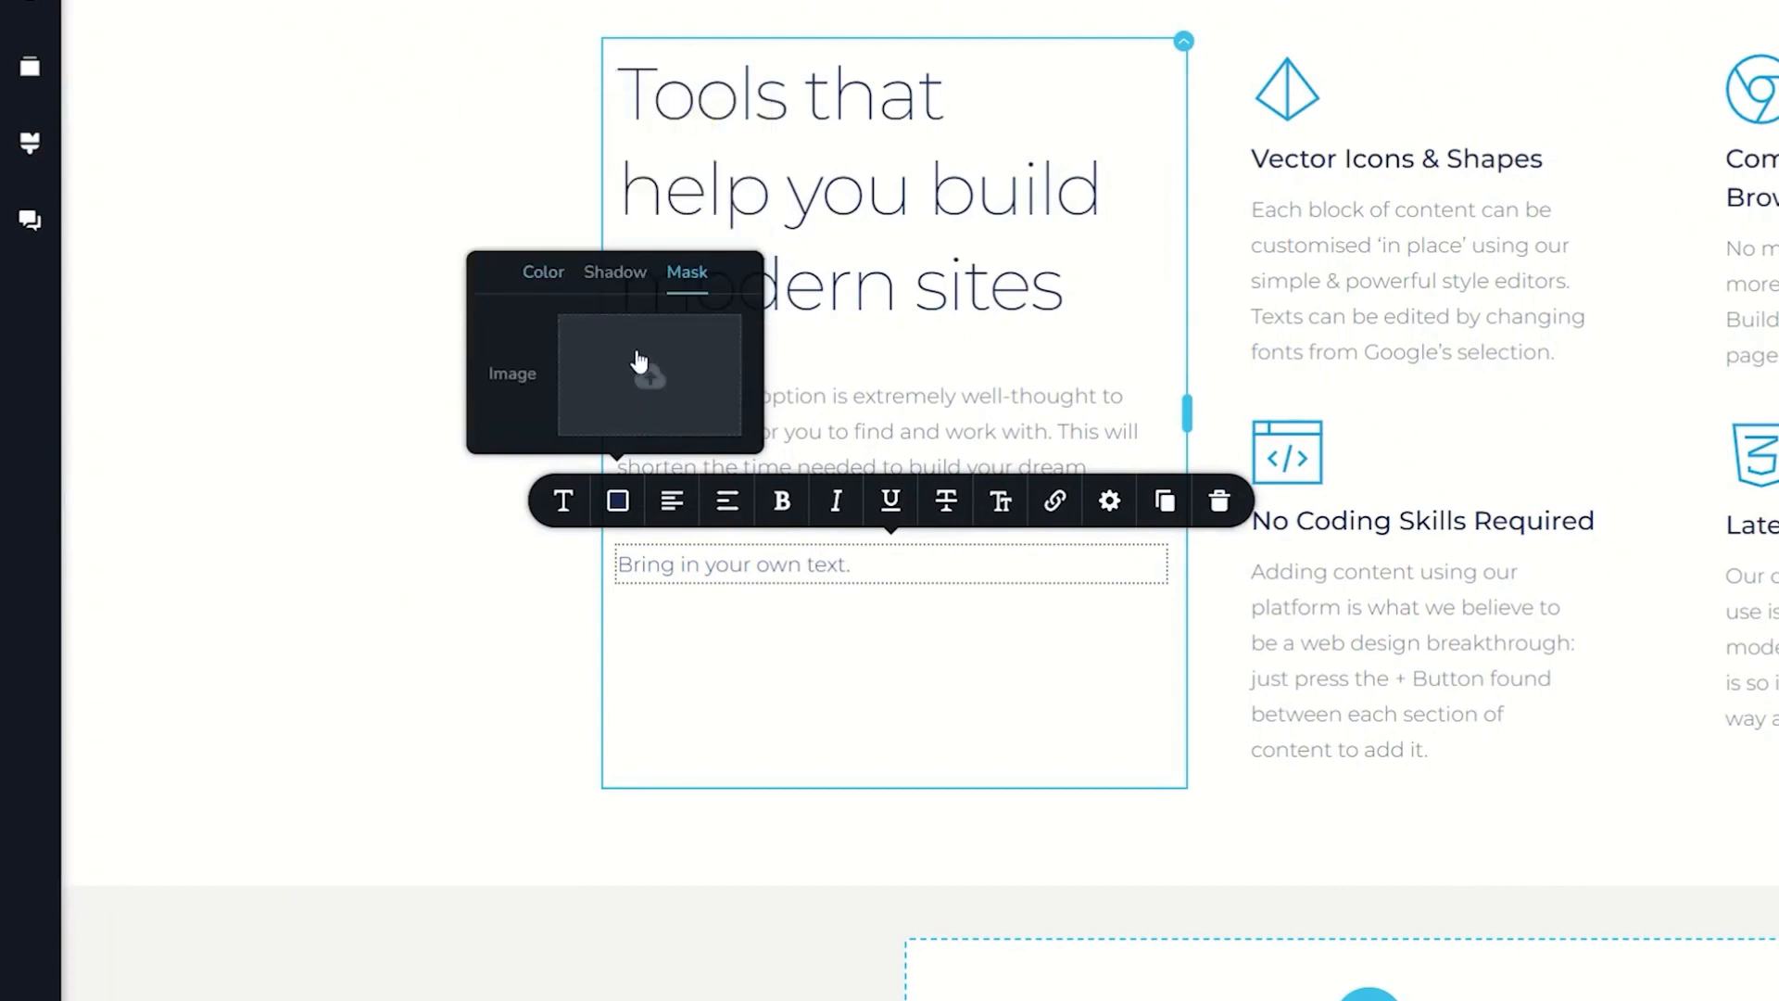
pyautogui.click(541, 272)
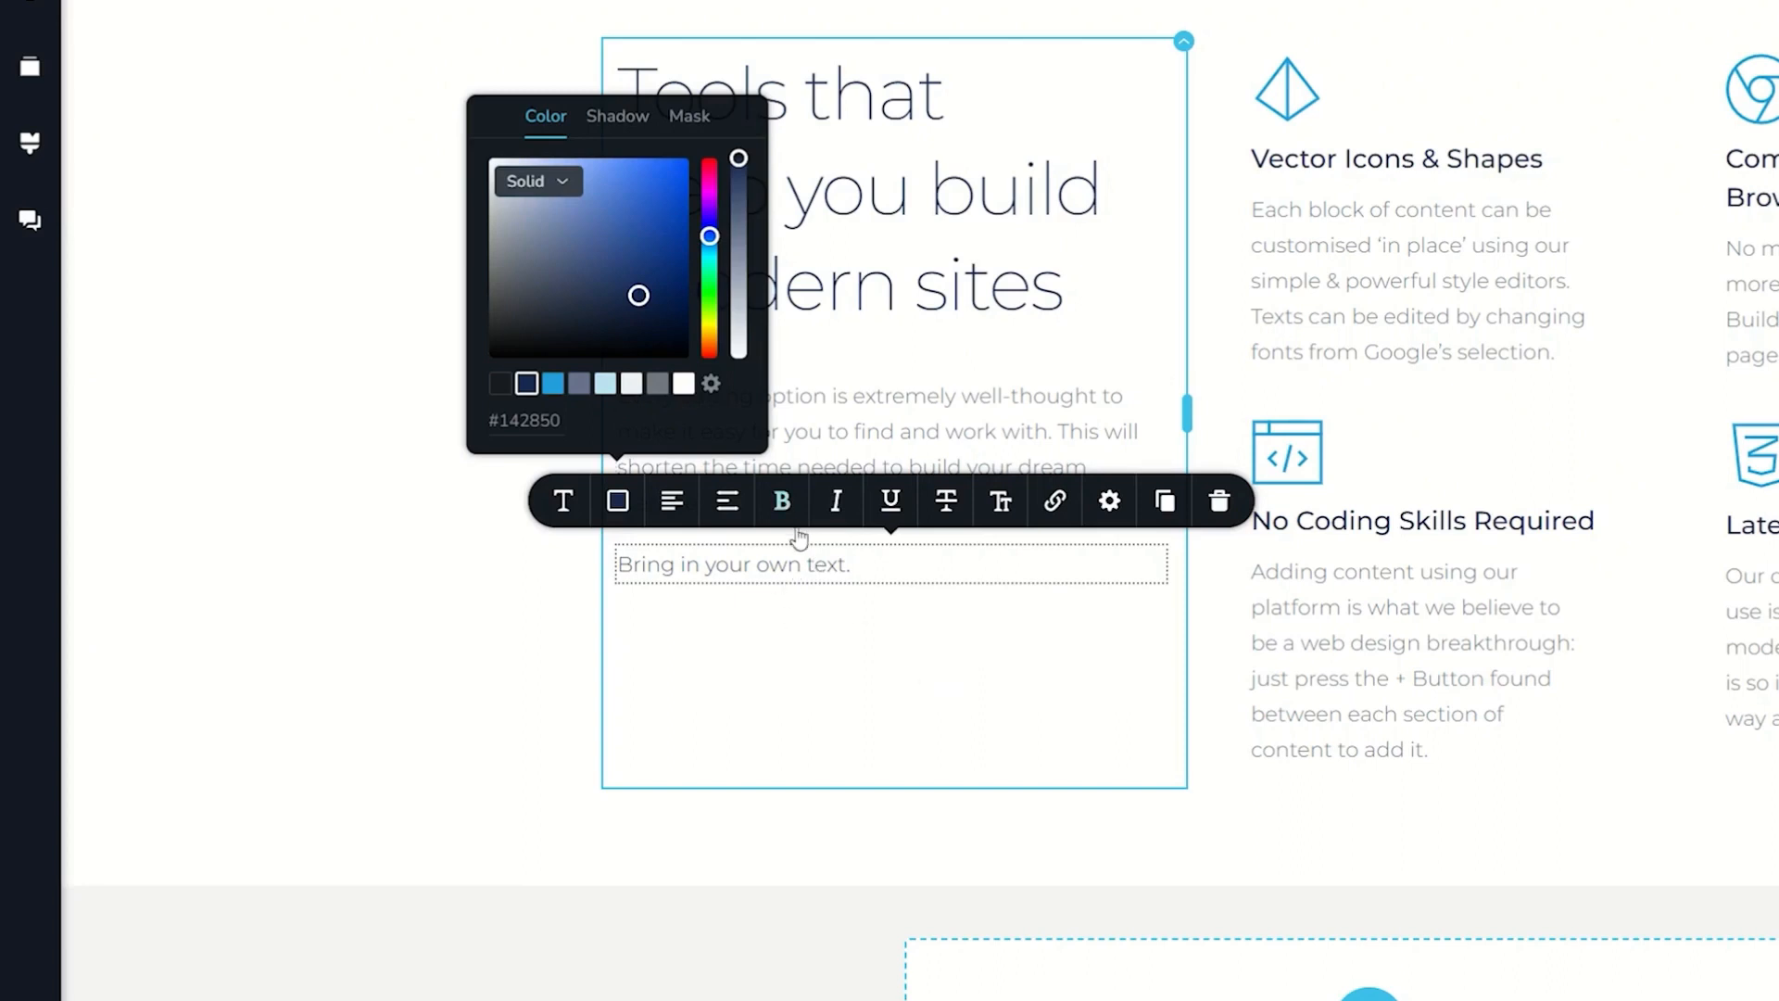
# Step: Add two new text elements below "Bring in your own text." in the same column
pyautogui.click(35, 18)
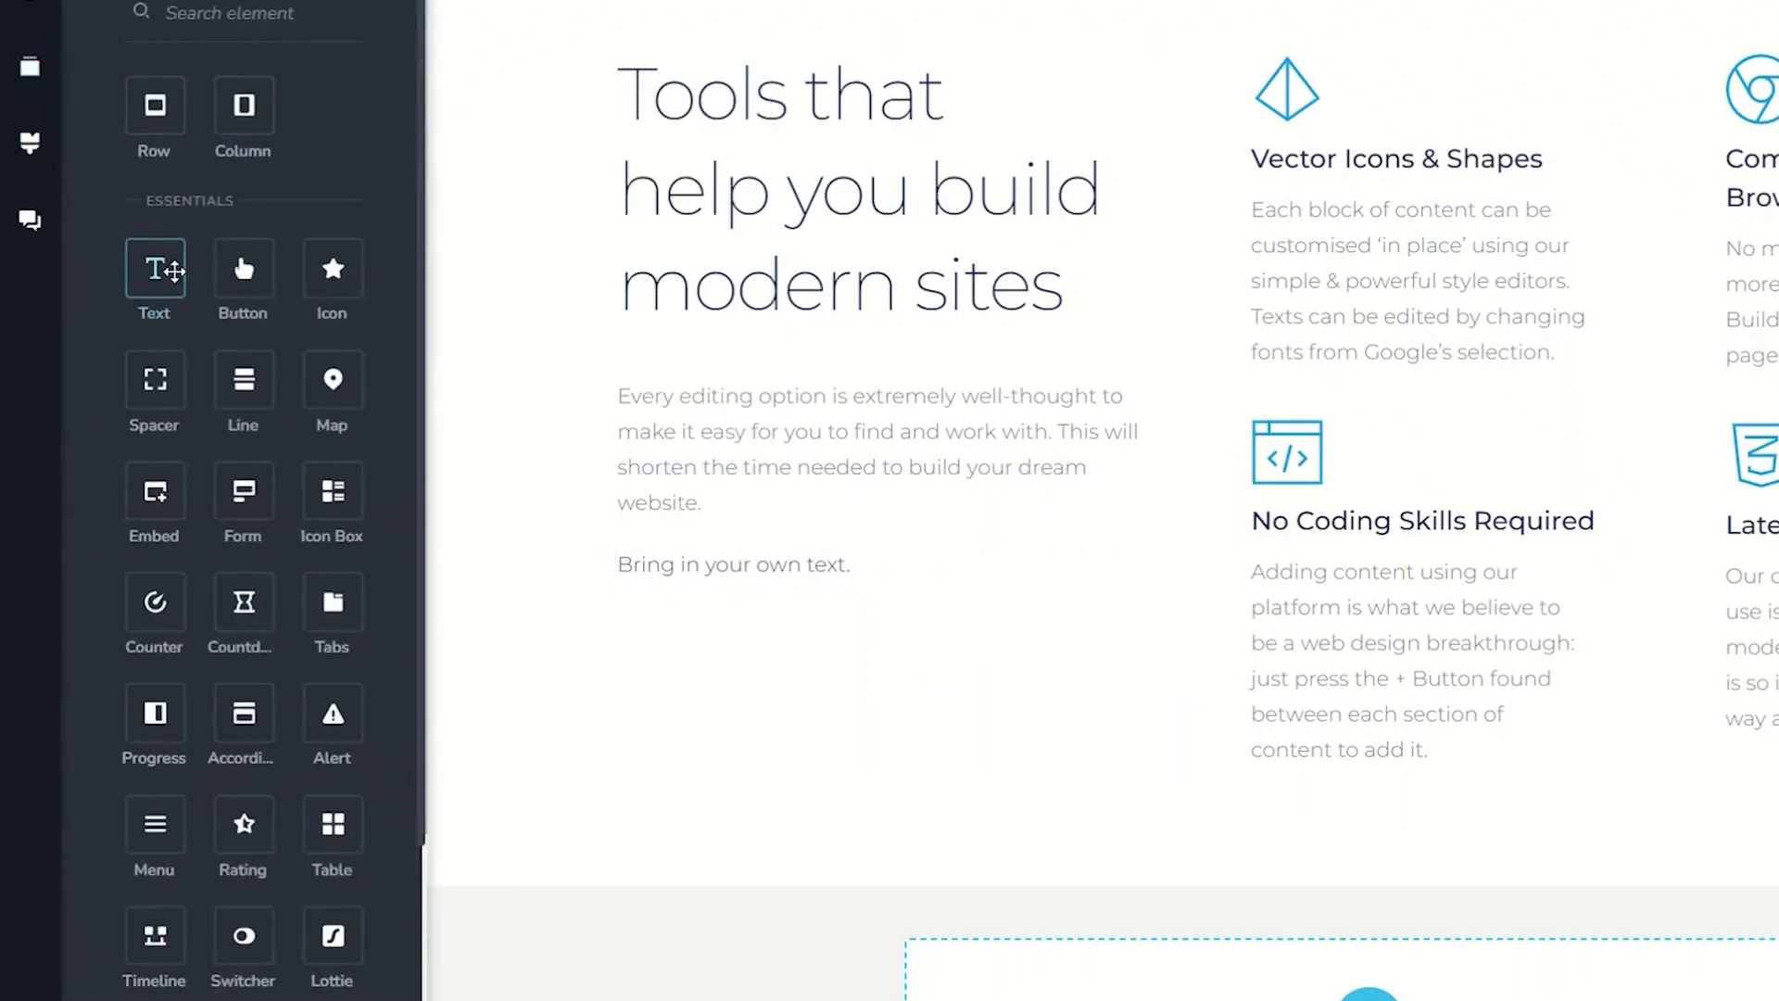
pyautogui.moveTo(155, 273); pyautogui.dragTo(657, 600)
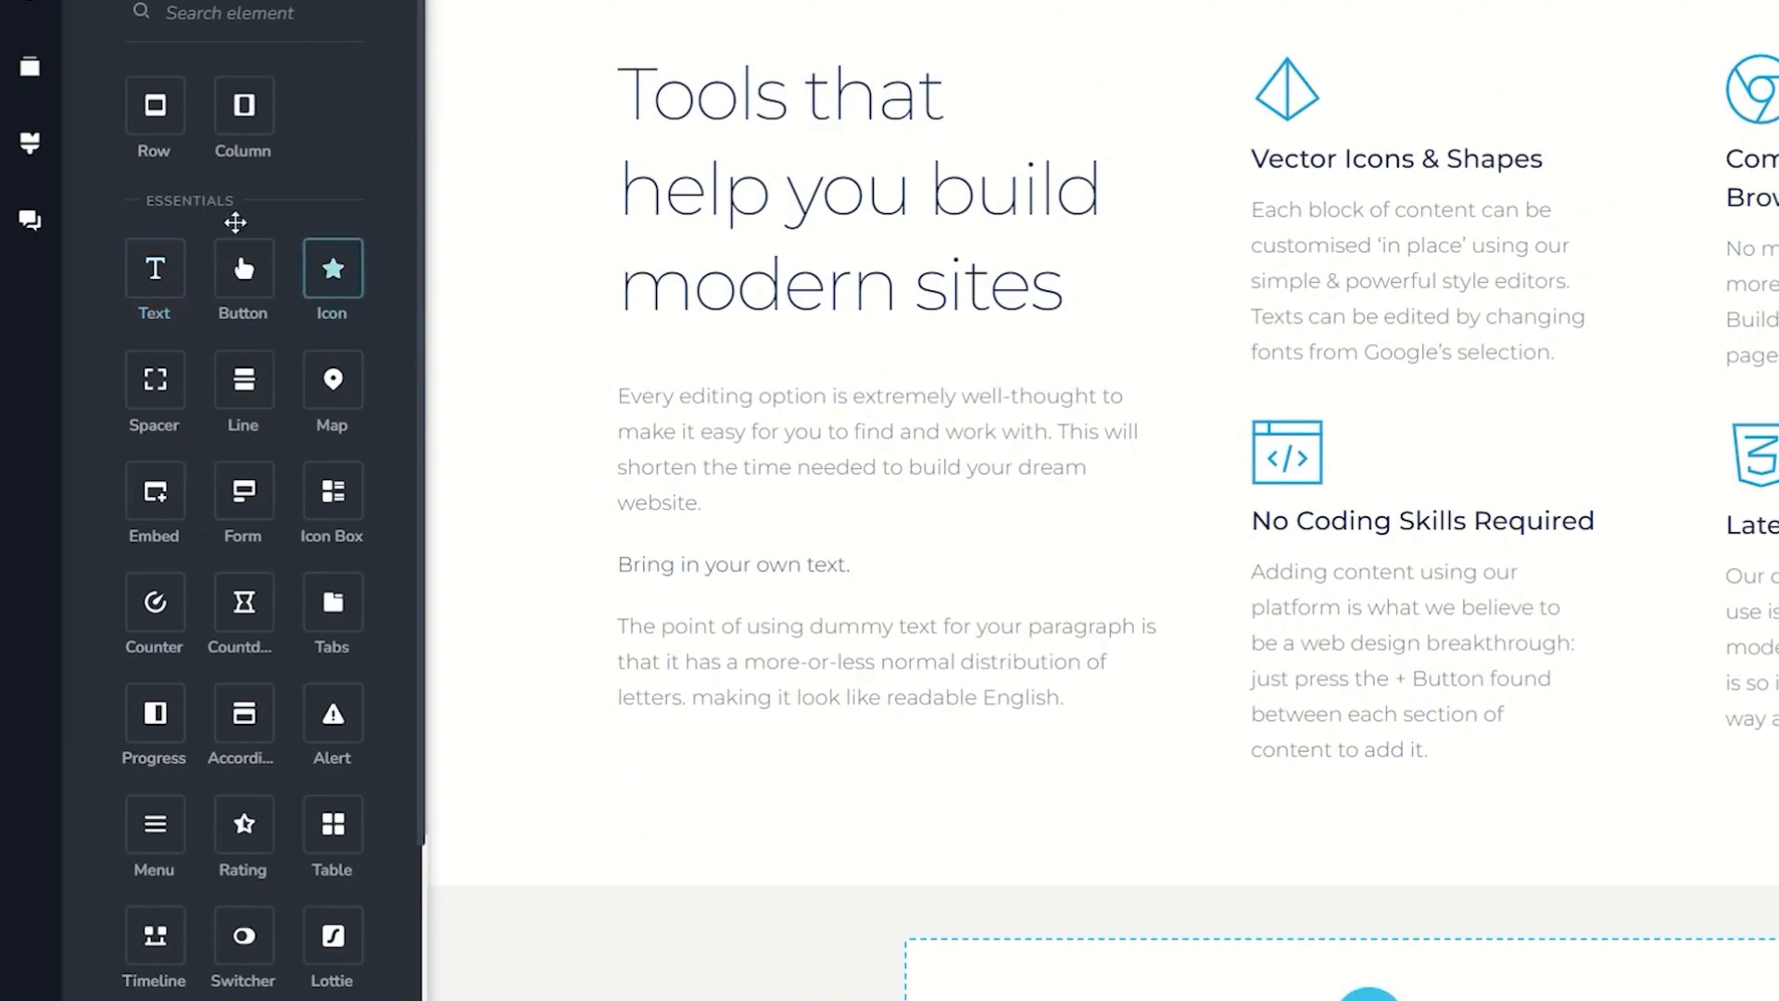
pyautogui.moveTo(263, 360); pyautogui.dragTo(648, 725)
pyautogui.click(485, 599)
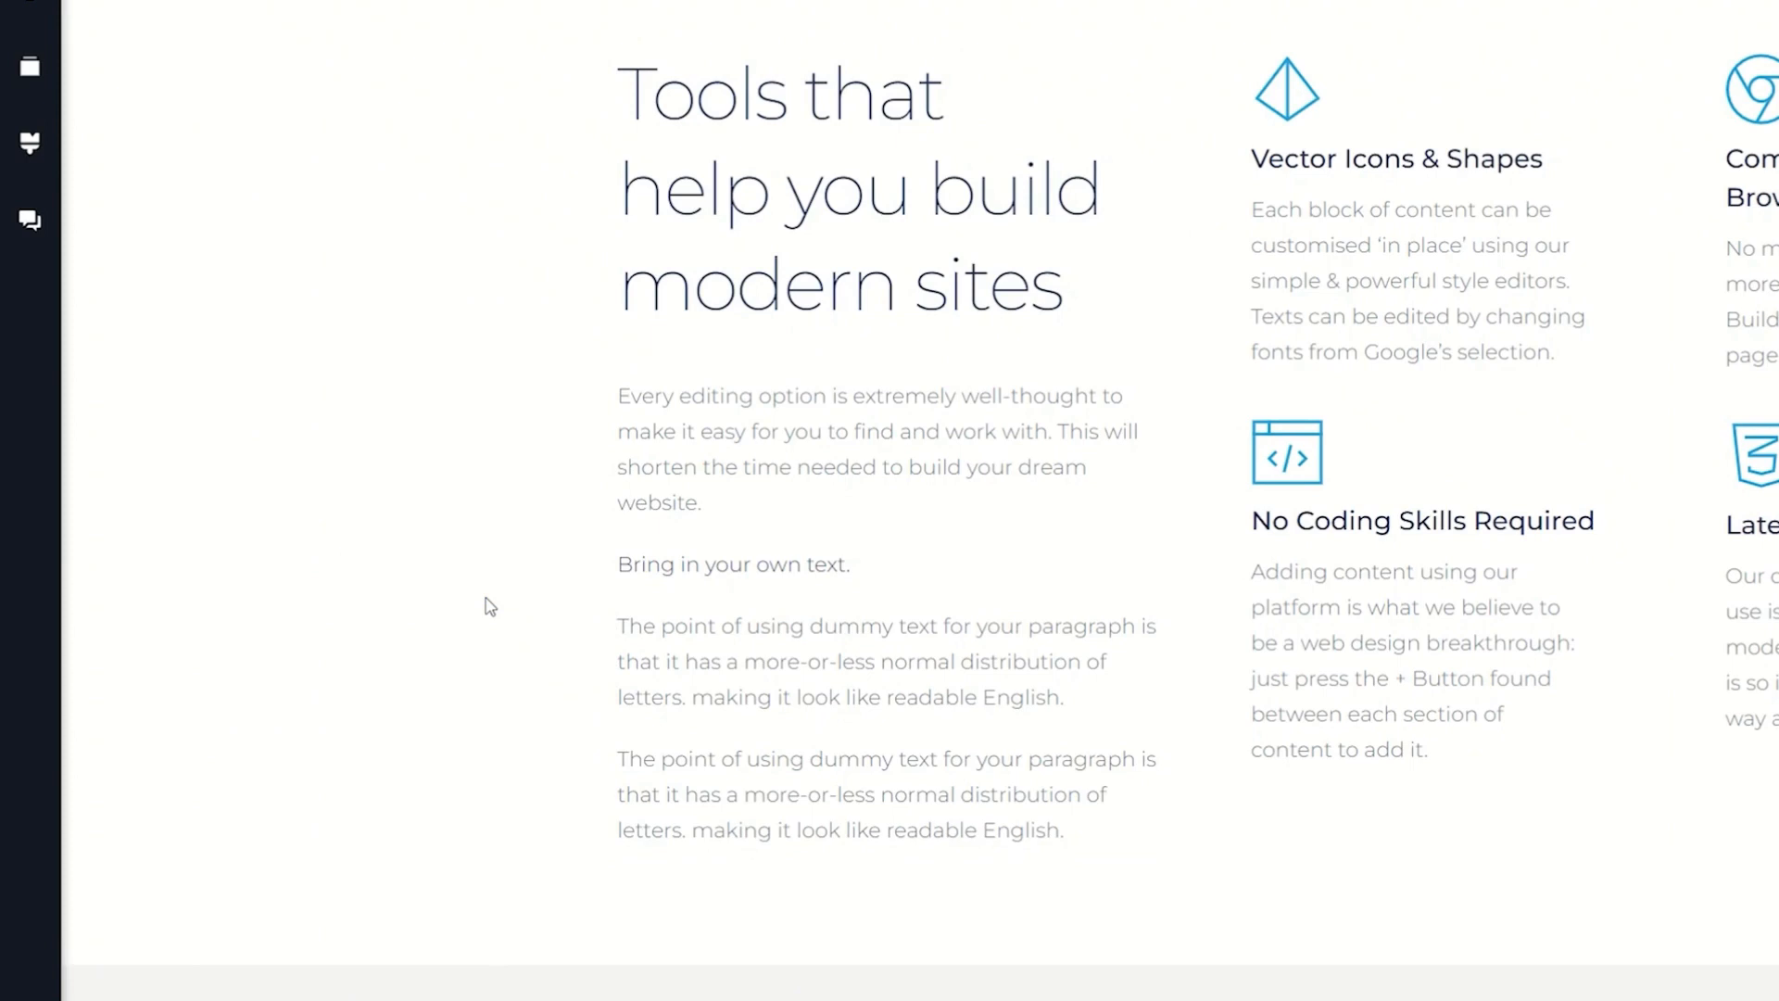
# Step: Delete the "Bring in your own text." element and both dummy text paragraphs beneath it
pyautogui.click(753, 566)
pyautogui.click(1222, 502)
pyautogui.click(880, 603)
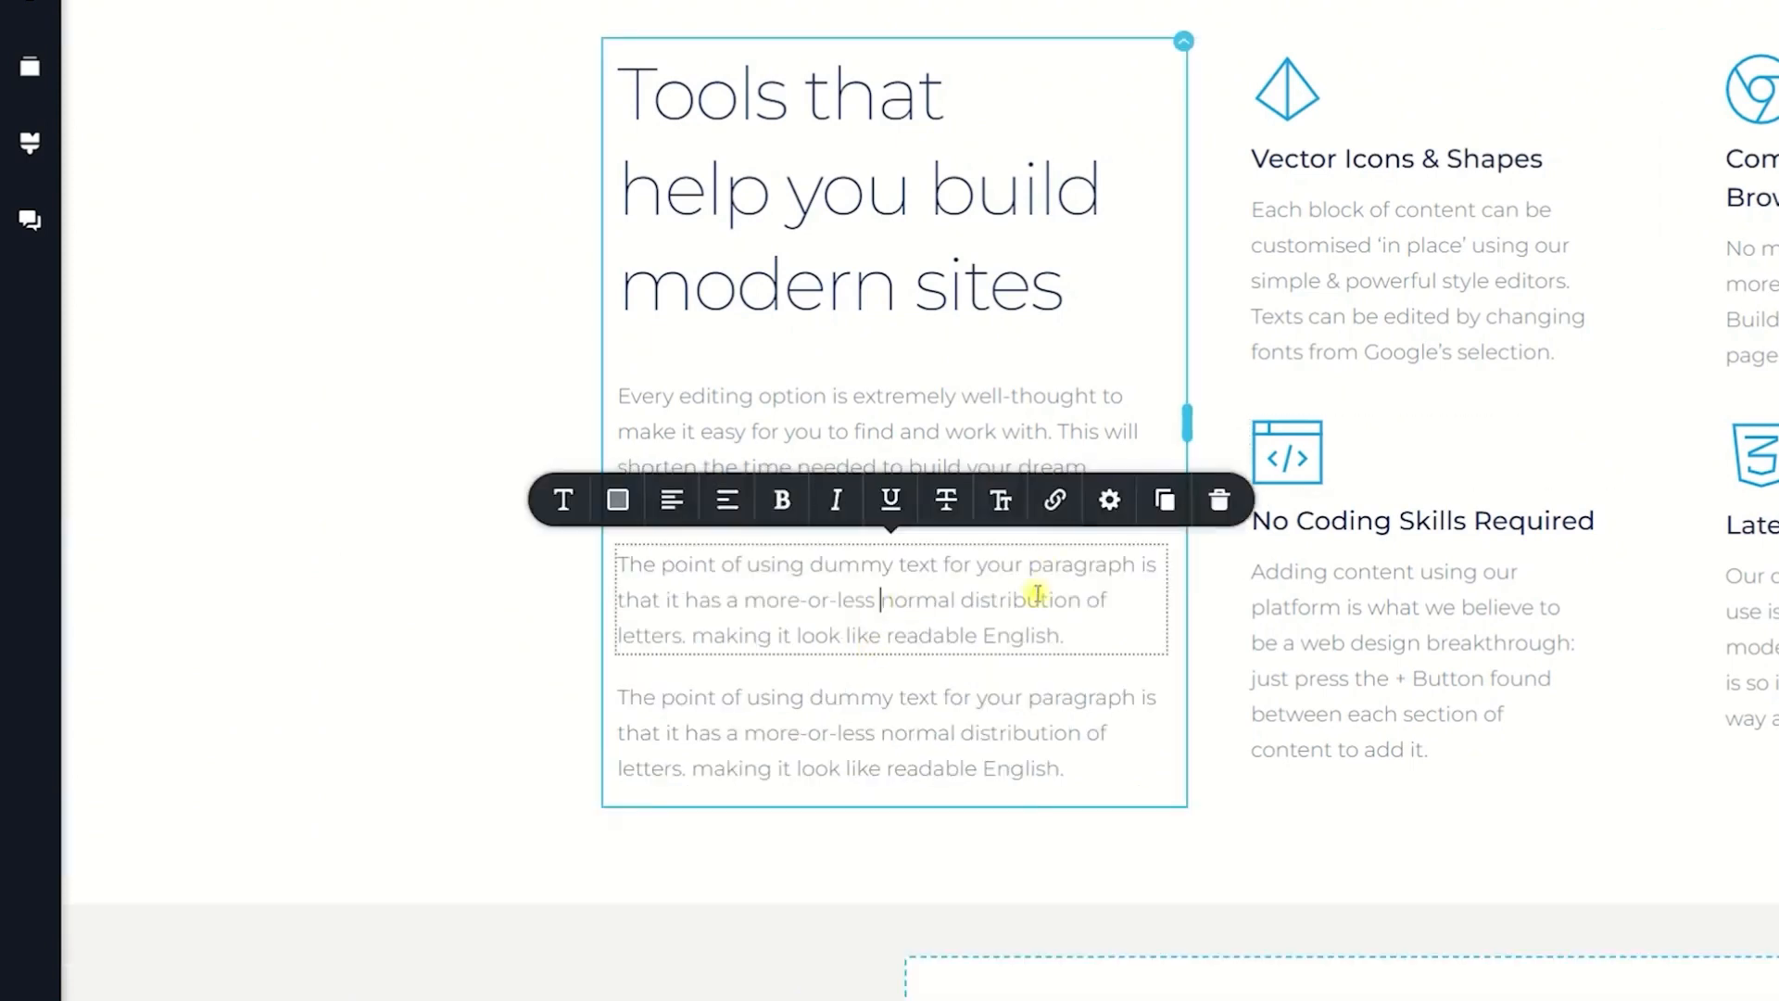
pyautogui.click(1220, 500)
pyautogui.click(916, 602)
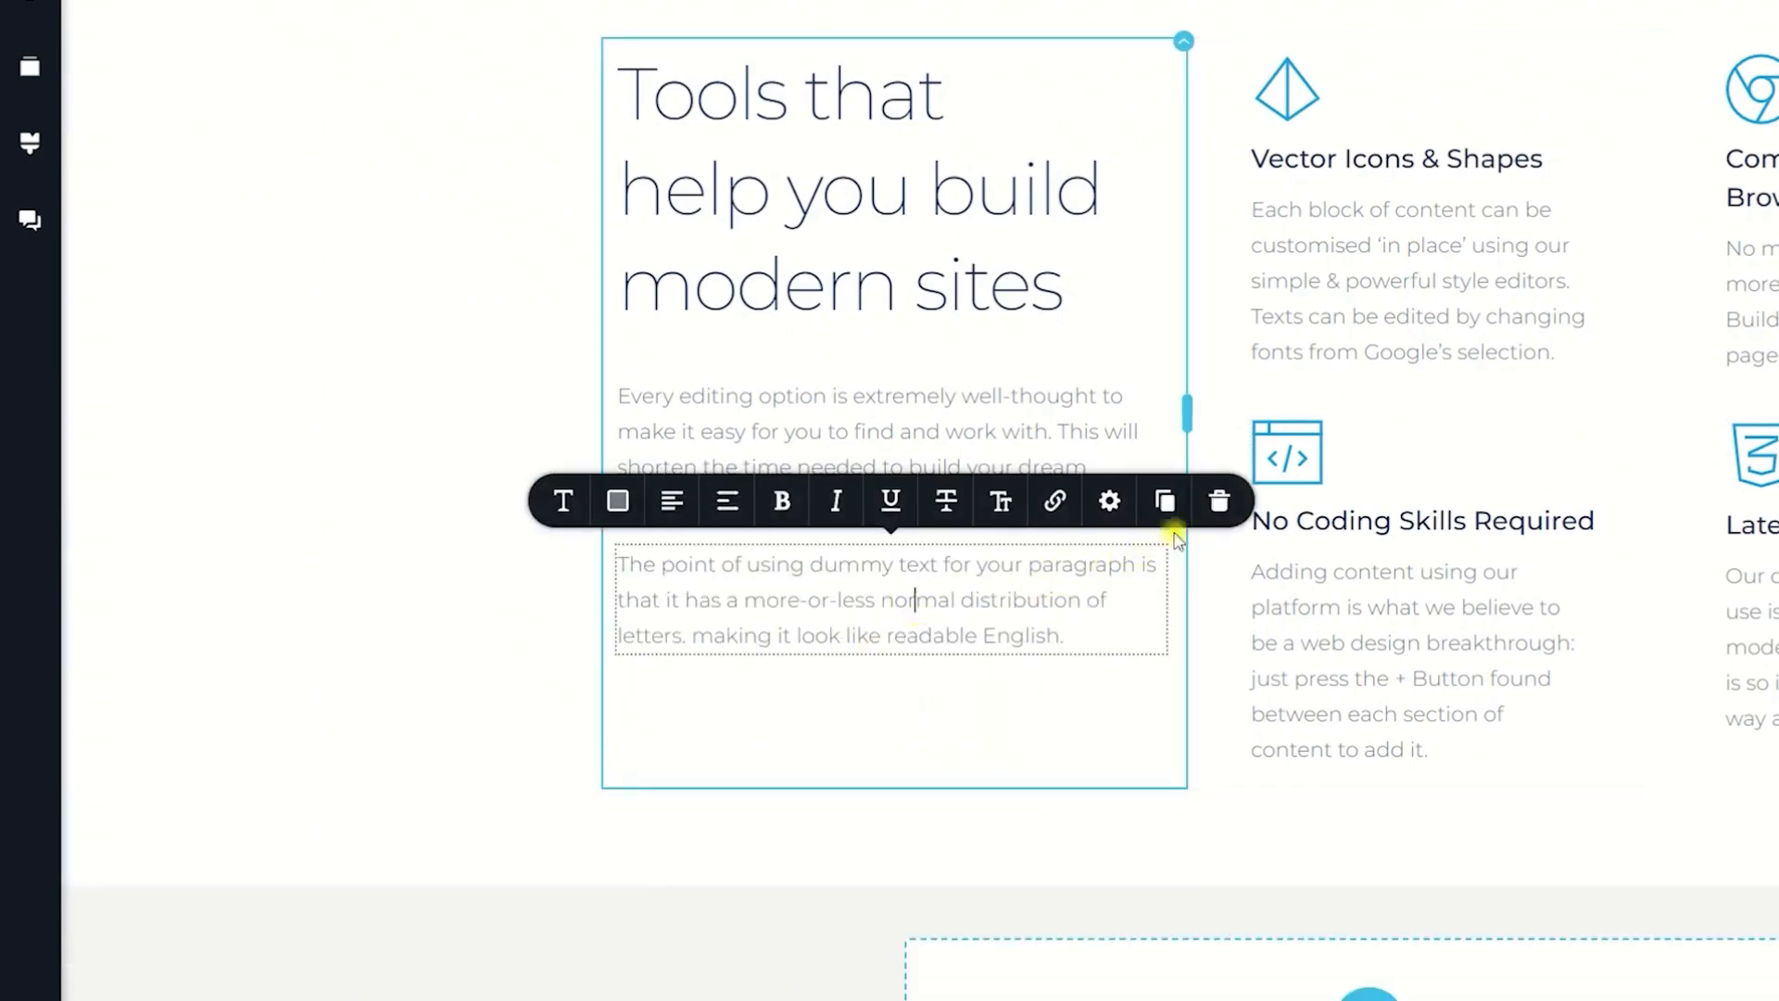
pyautogui.click(1219, 501)
# Step: Try bold on the "Every editing option" paragraph and turn it off again
pyautogui.click(786, 434)
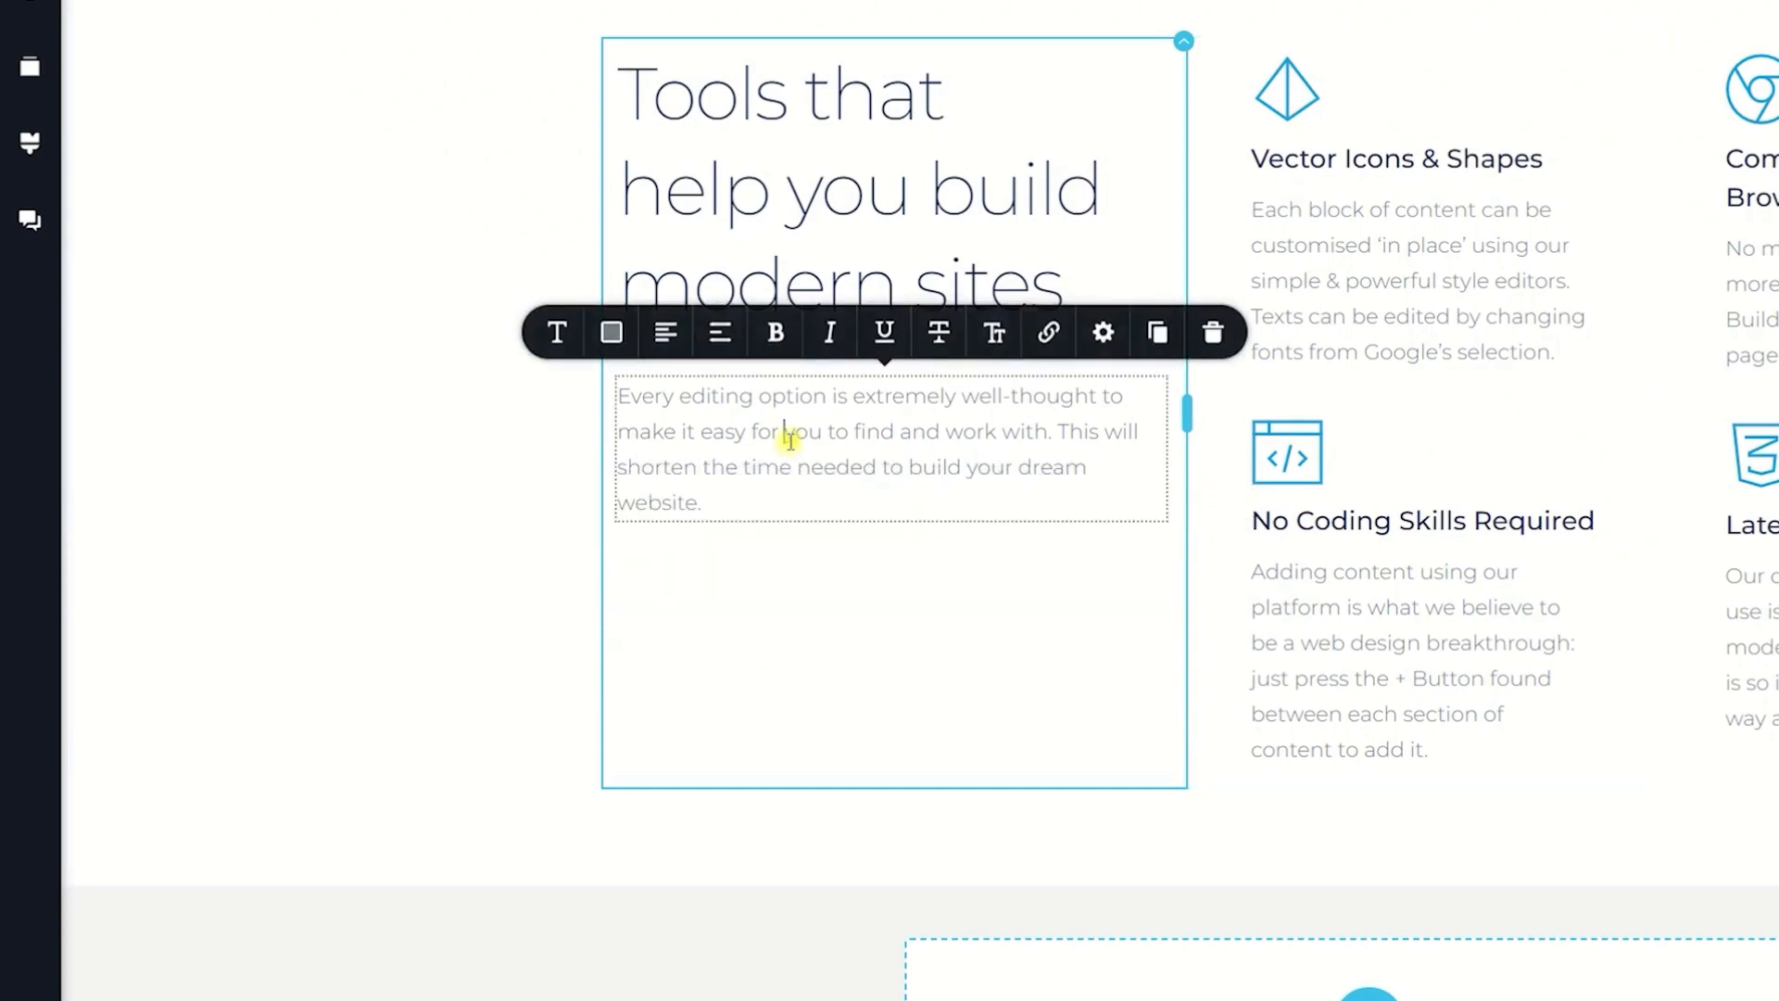
pyautogui.click(776, 332)
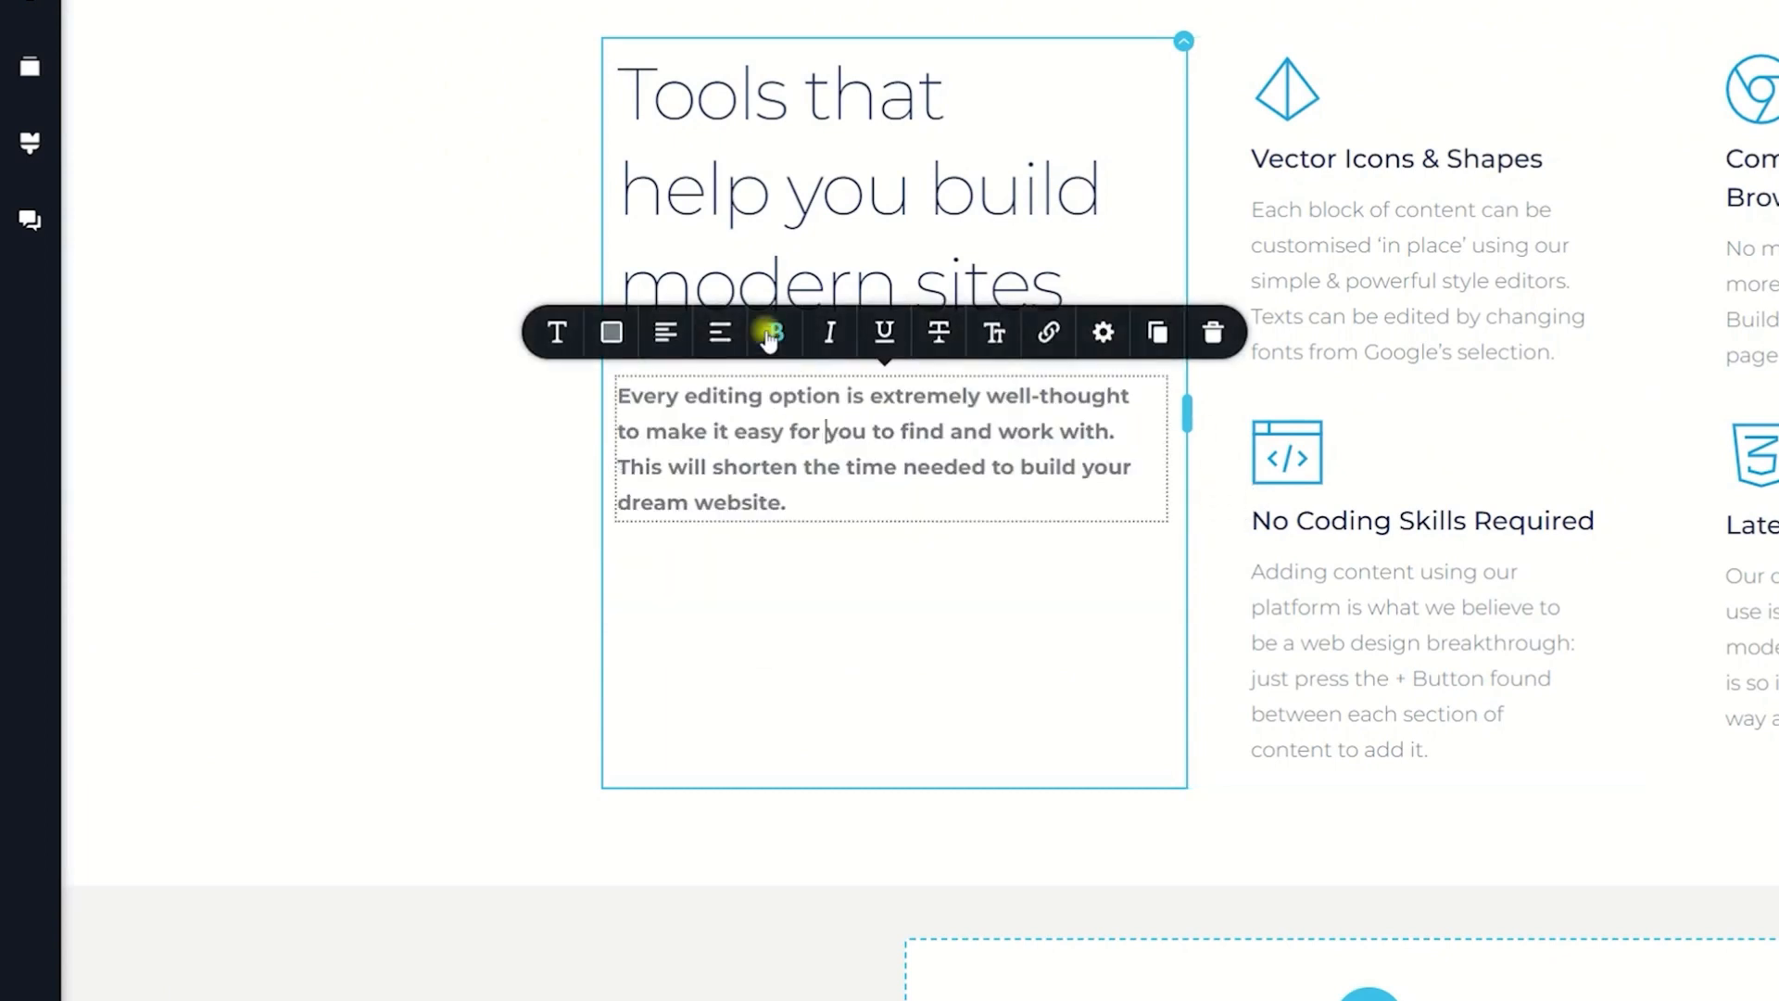
pyautogui.click(776, 332)
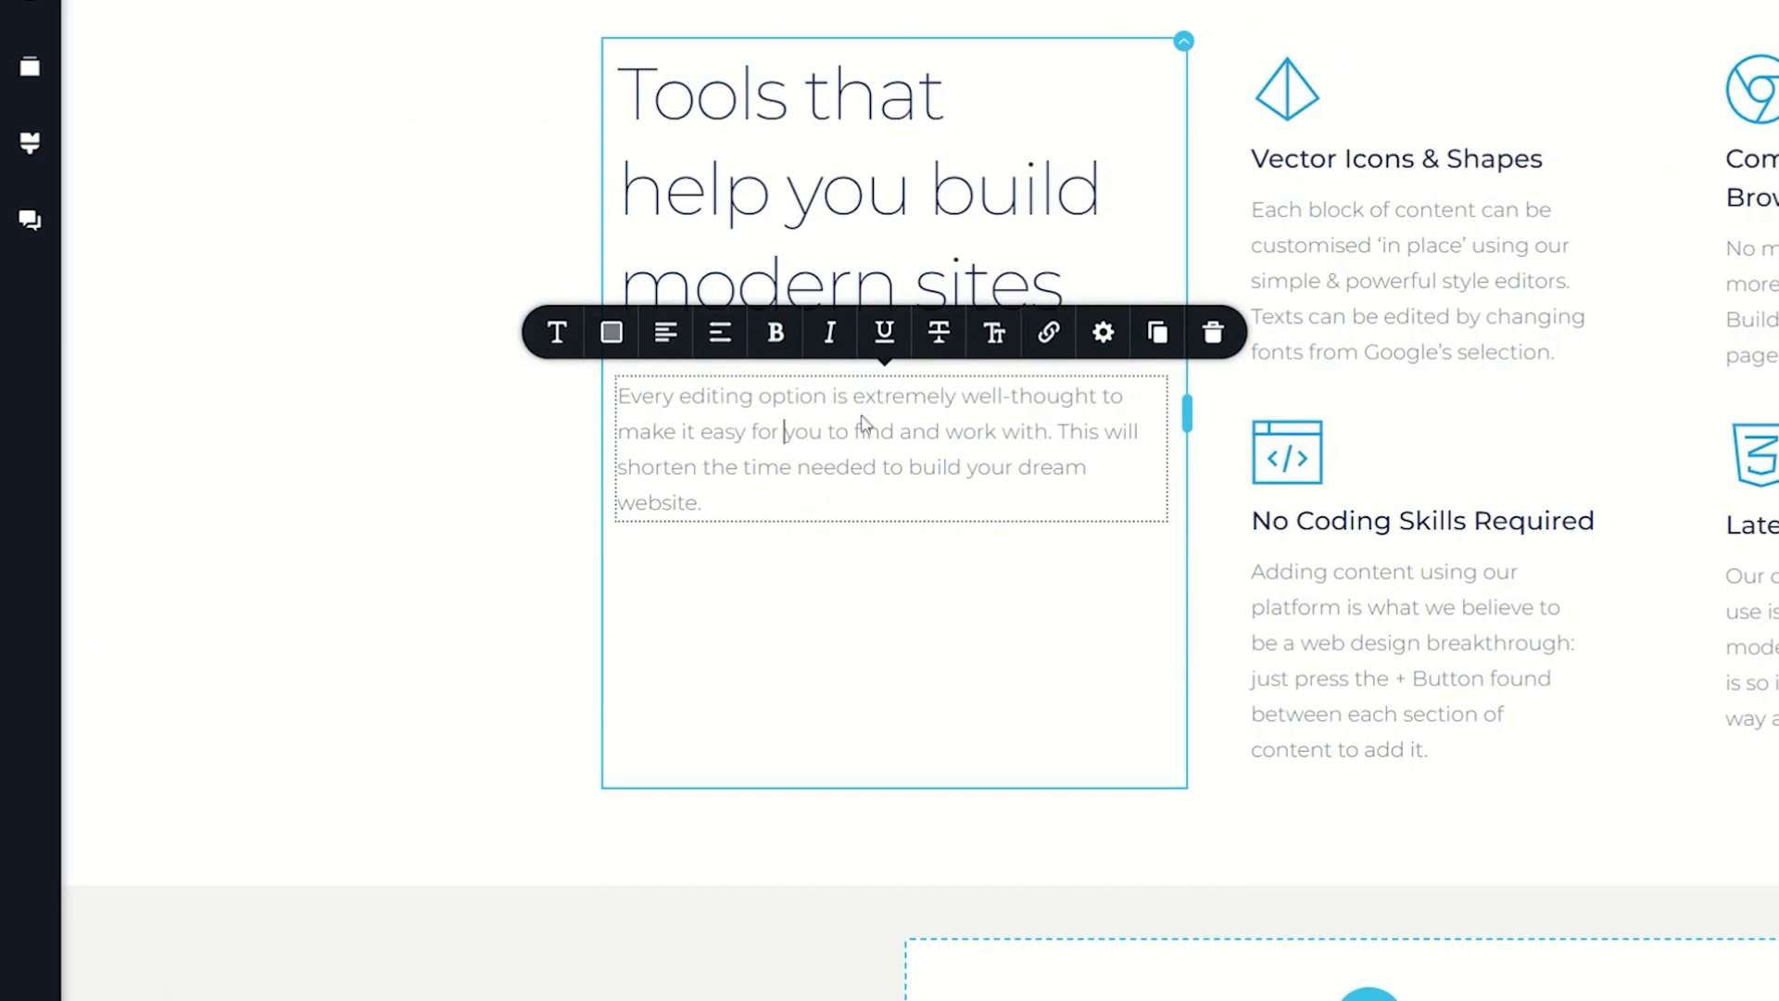
pyautogui.click(777, 334)
pyautogui.click(777, 334)
# Step: Cycle the "Every editing option" paragraph through the alignment options back to left-aligned
pyautogui.click(666, 332)
pyautogui.click(665, 332)
pyautogui.click(665, 331)
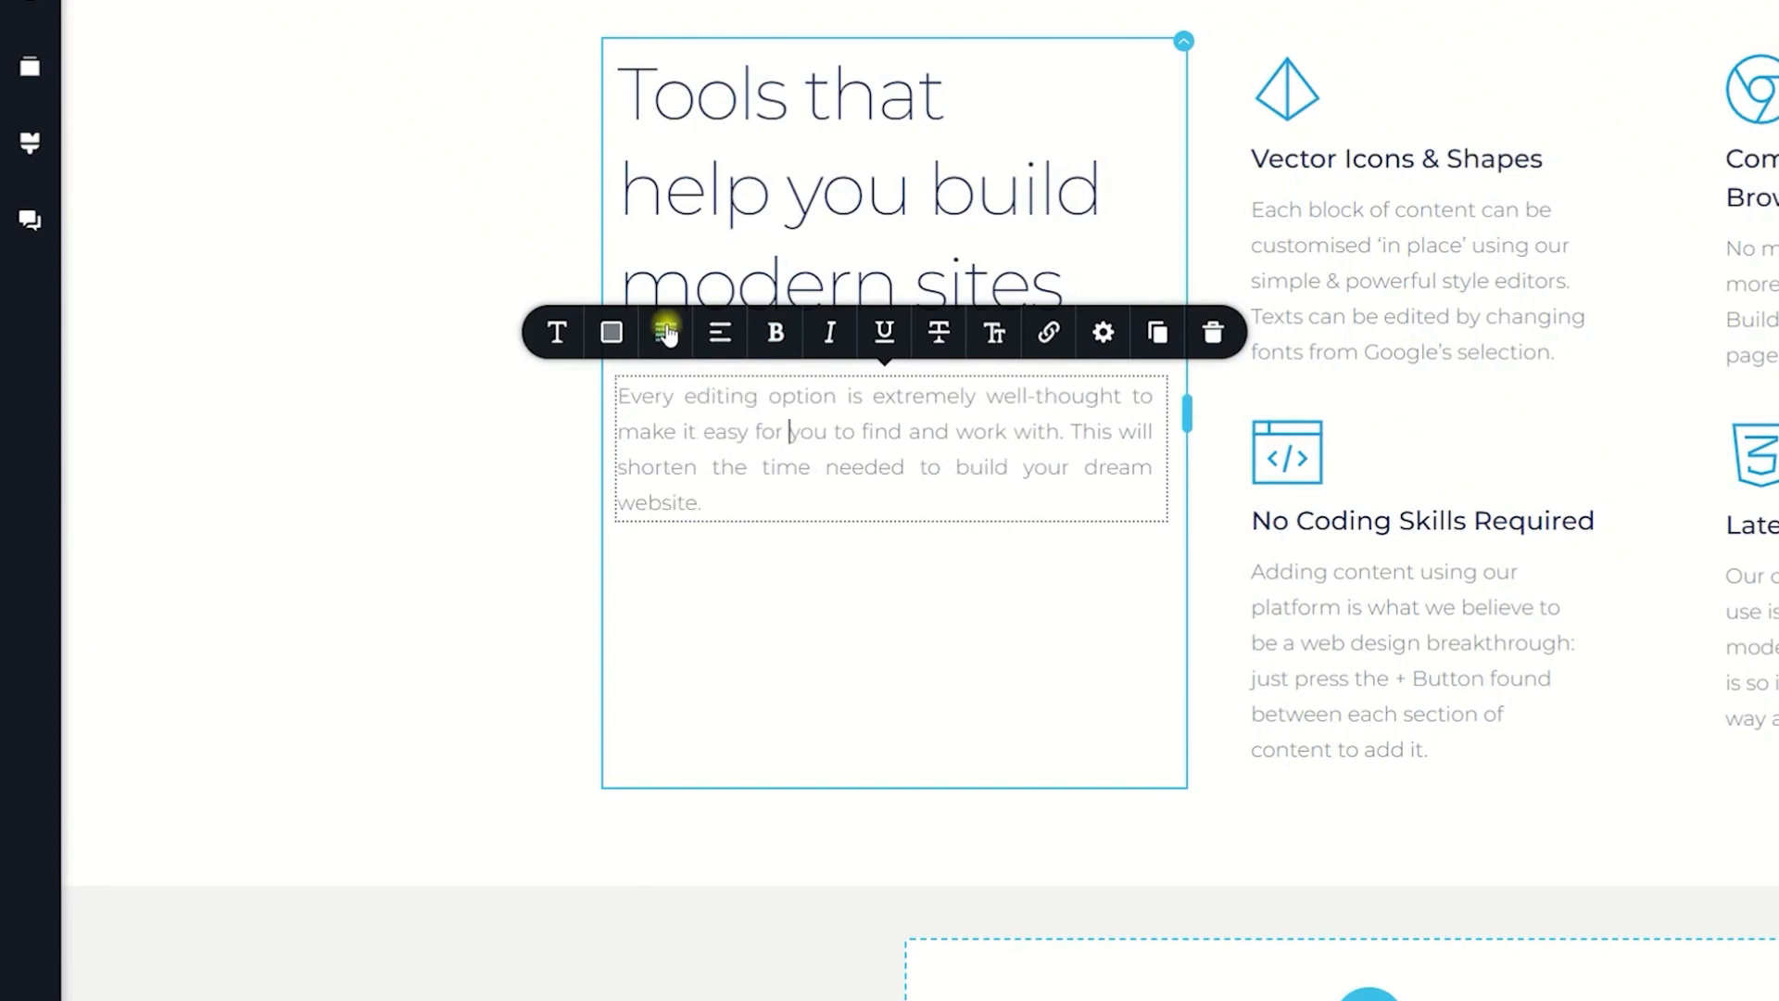
pyautogui.click(666, 332)
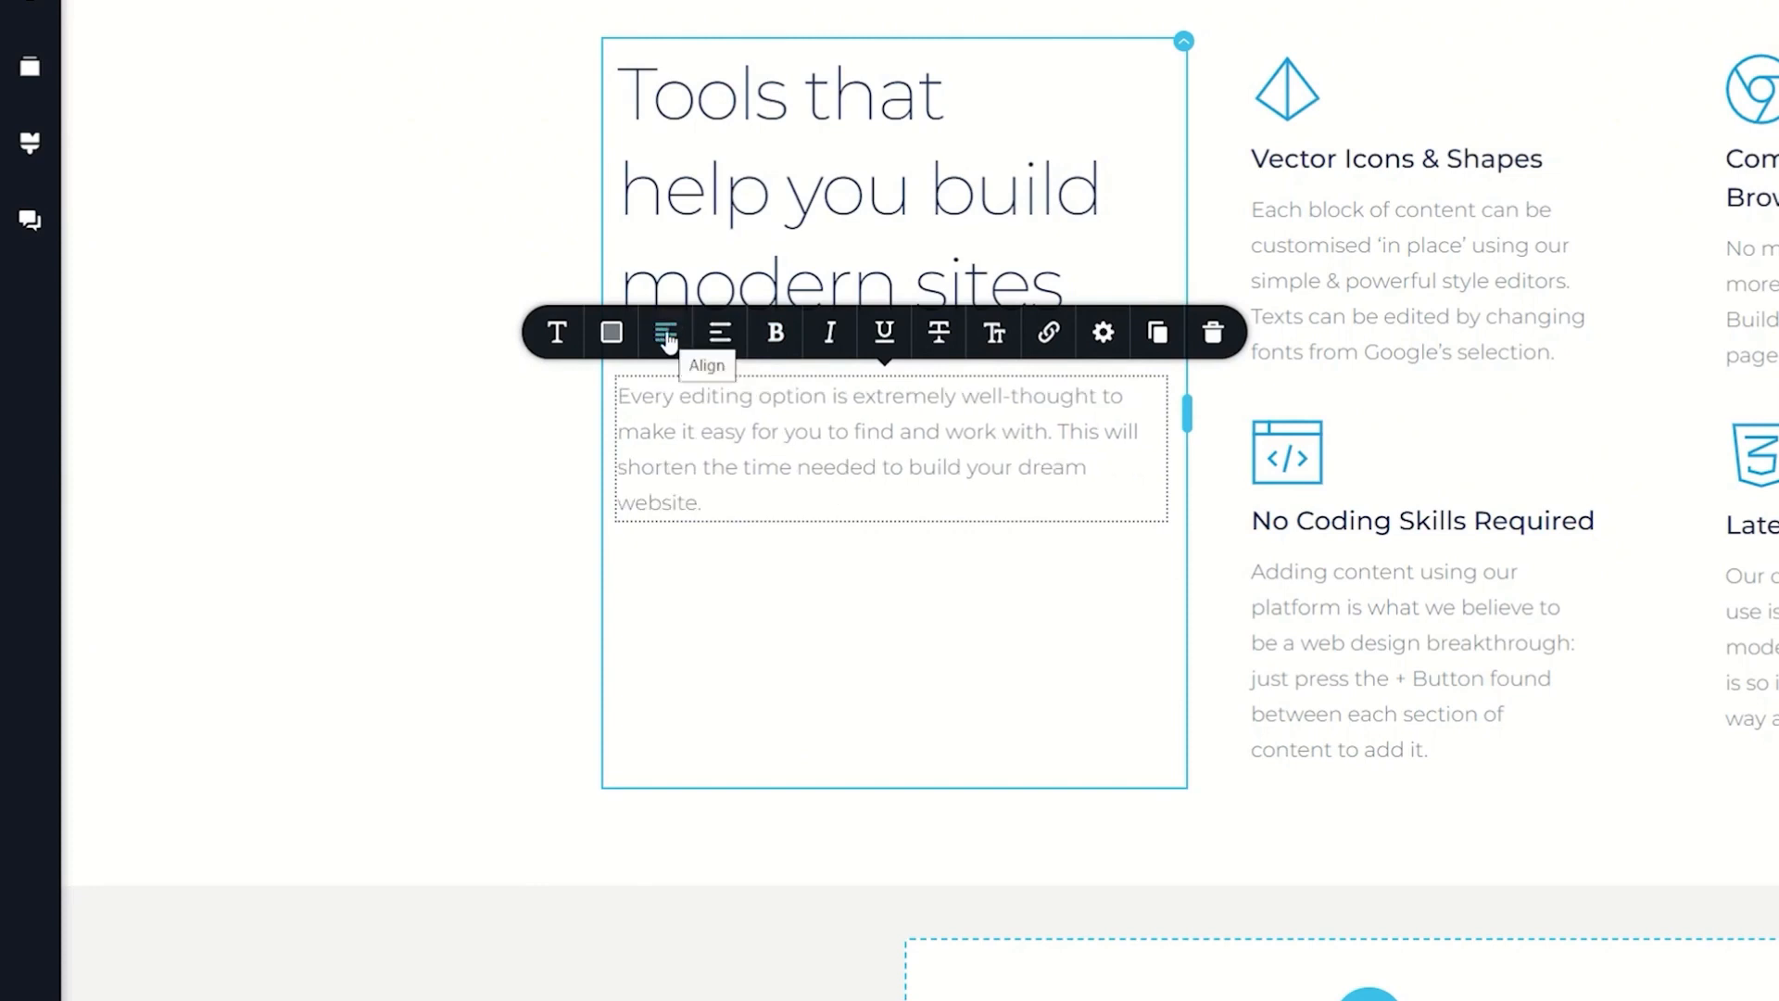
# Step: Break the paragraph so that "This will shorten the time" starts on a new line
pyautogui.click(1067, 429)
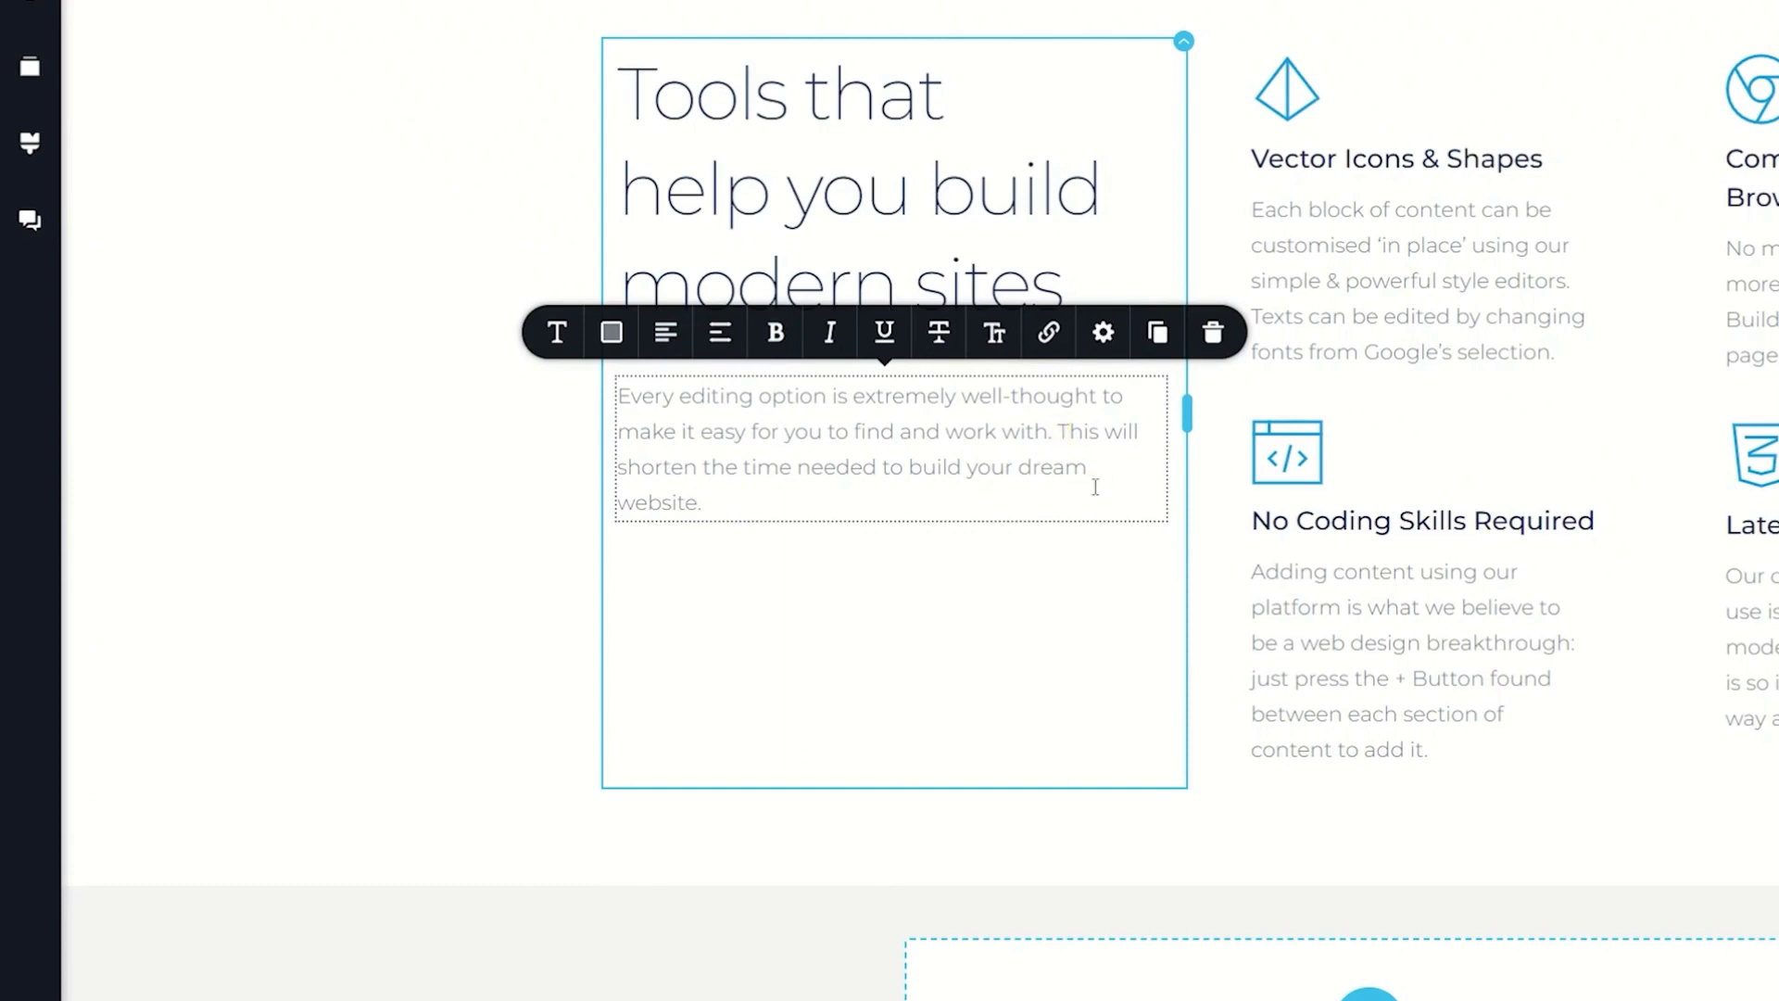
pyautogui.press('Return')
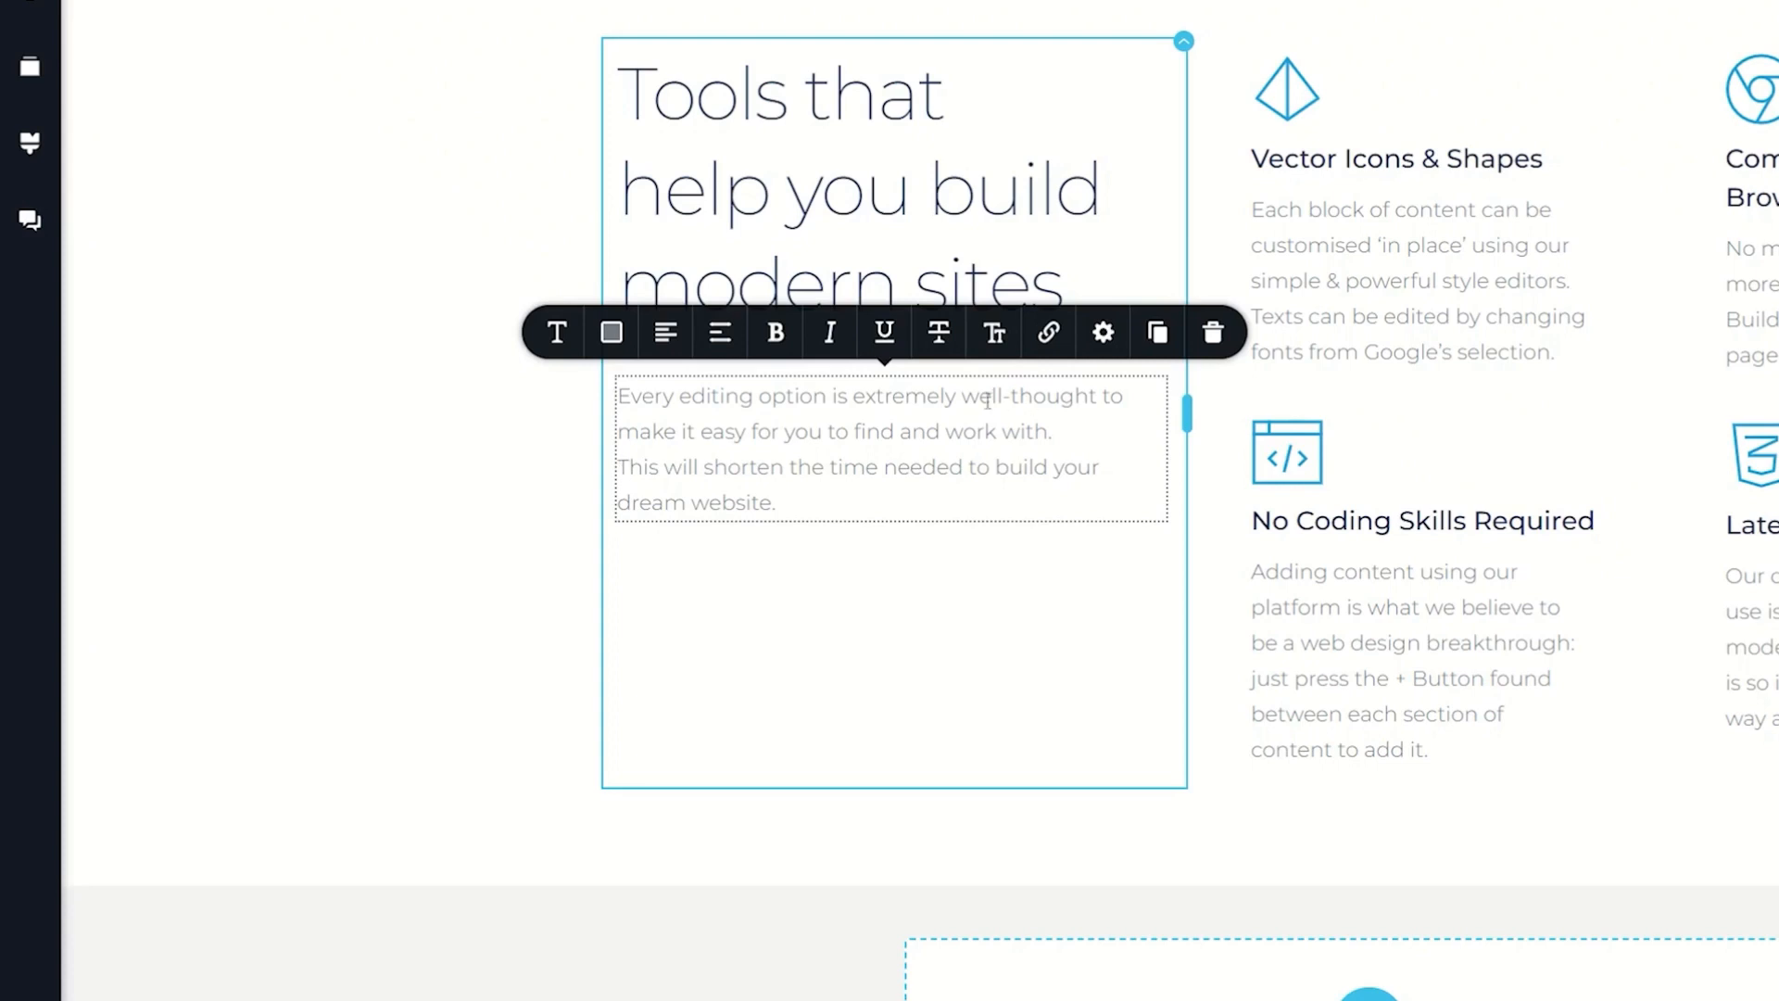
pyautogui.click(1103, 431)
pyautogui.click(1103, 436)
# Step: Try bold separately on the "Every editing option" and "This will shorten" parts, turning it off again for each
pyautogui.click(777, 332)
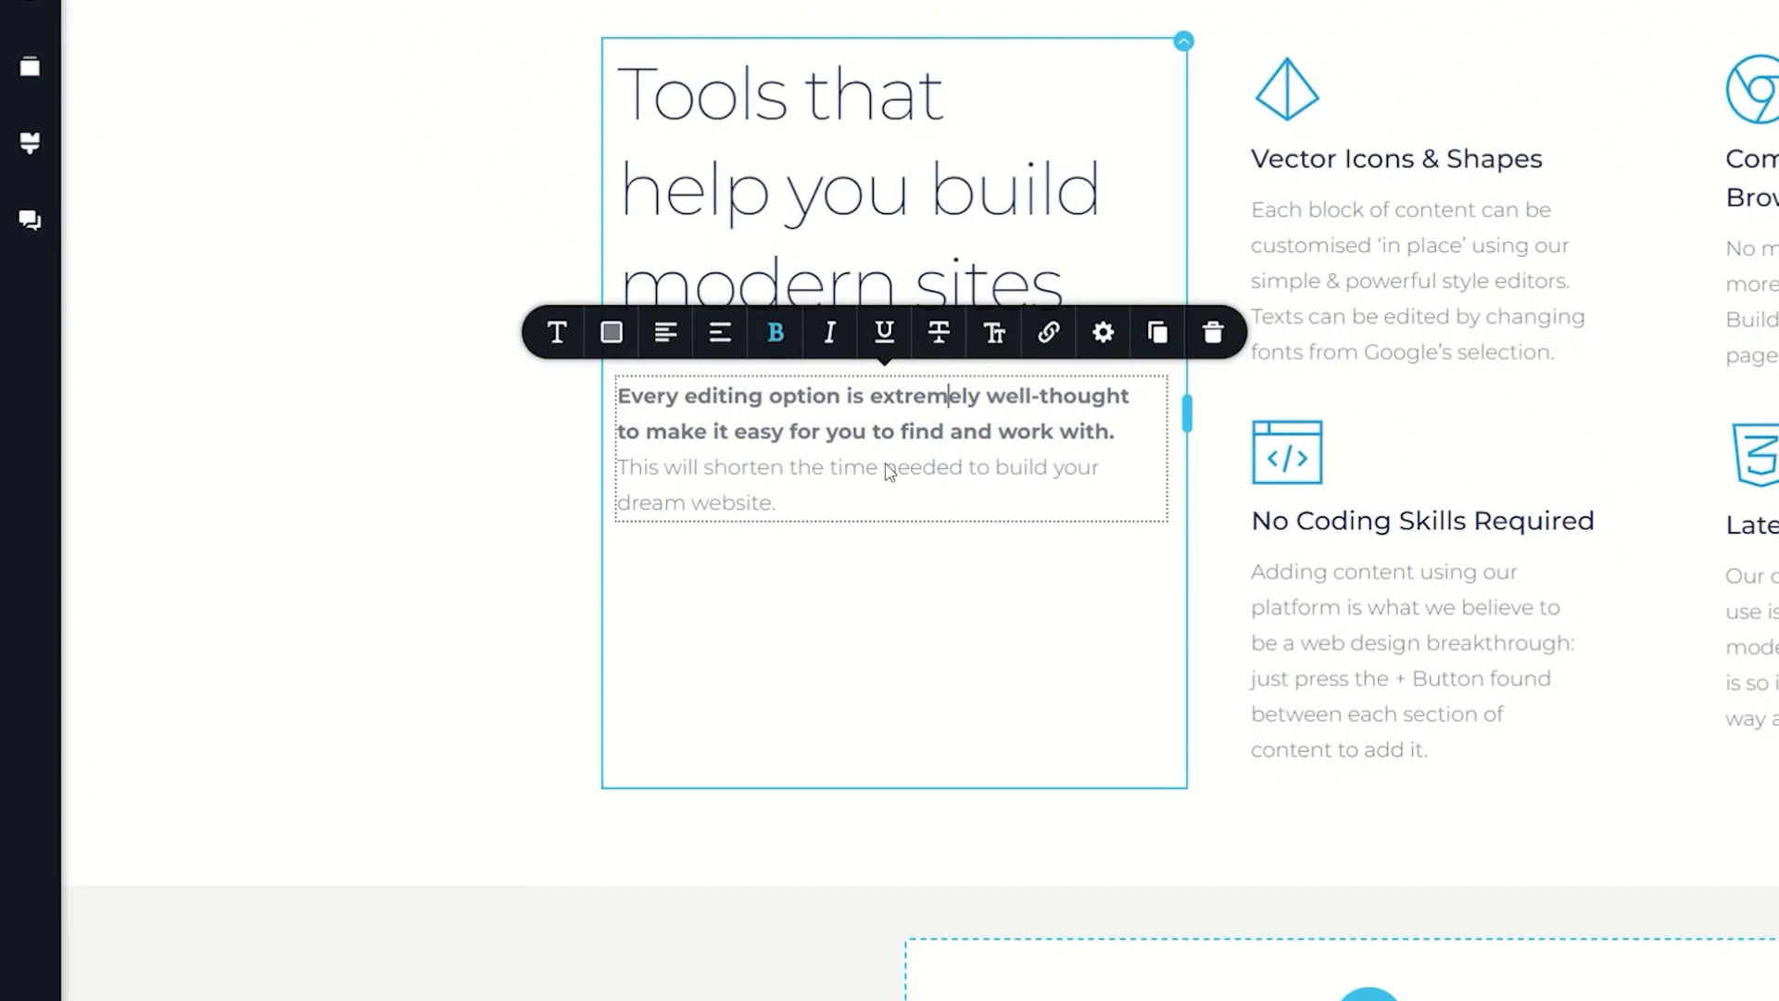
pyautogui.click(782, 334)
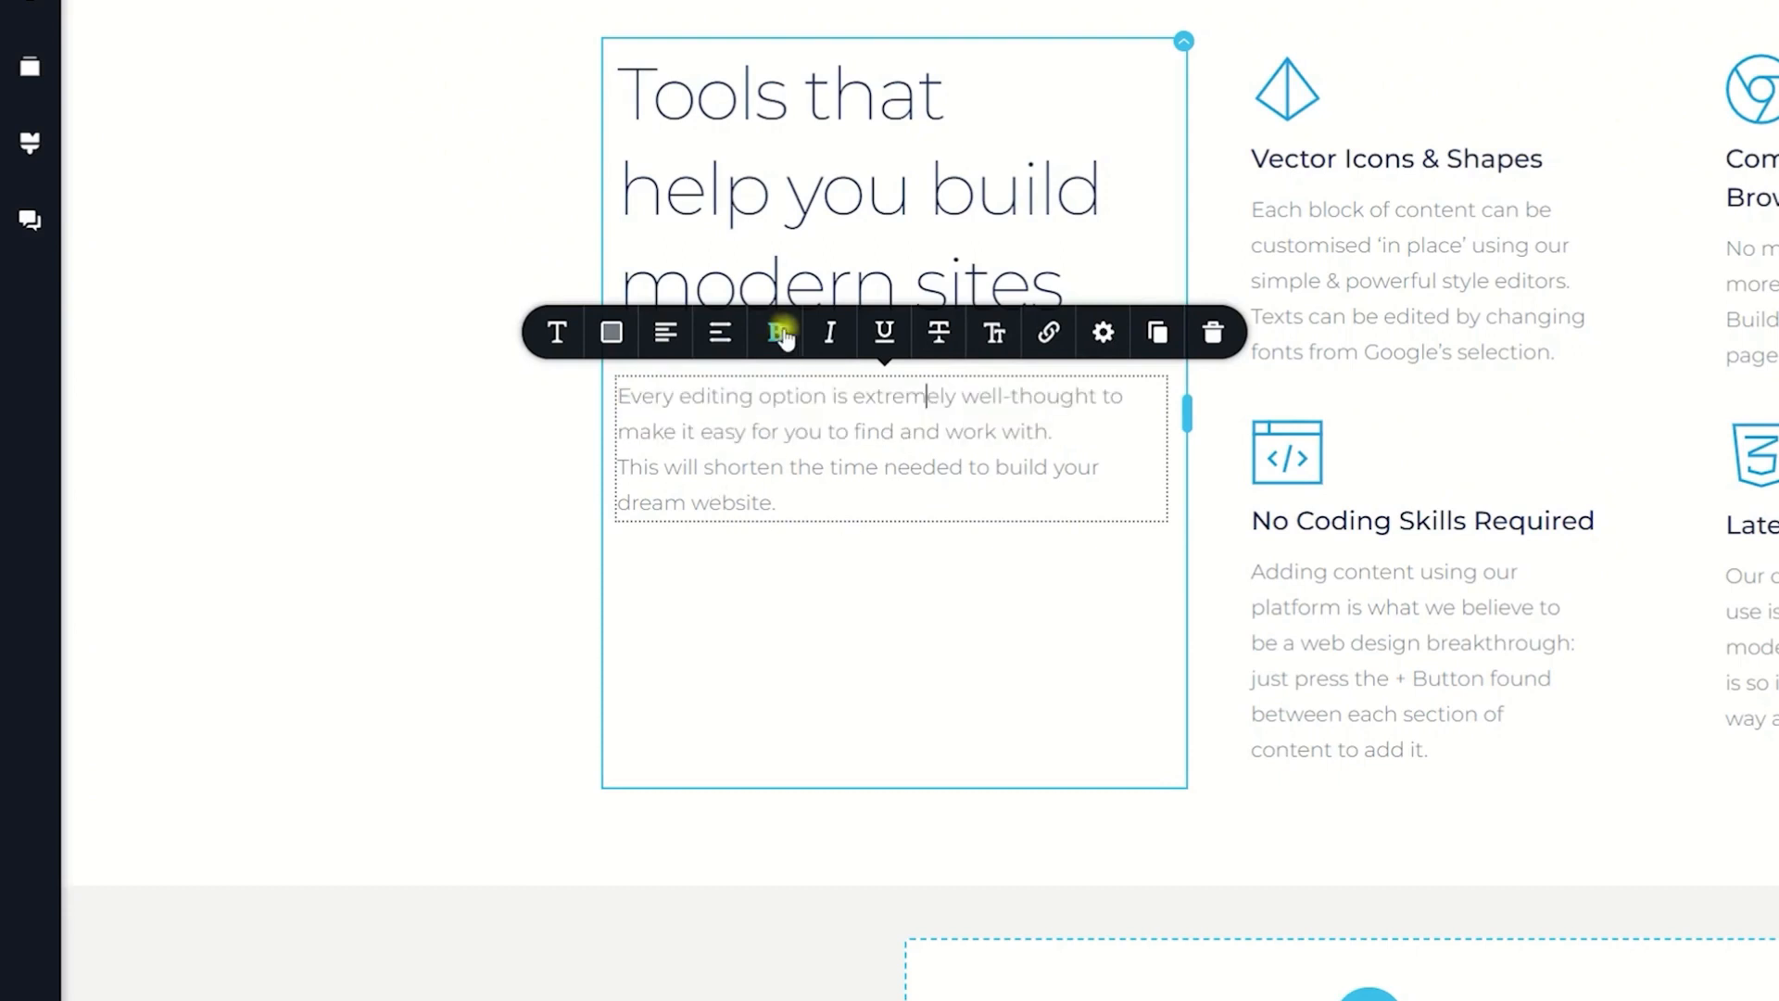
pyautogui.click(760, 468)
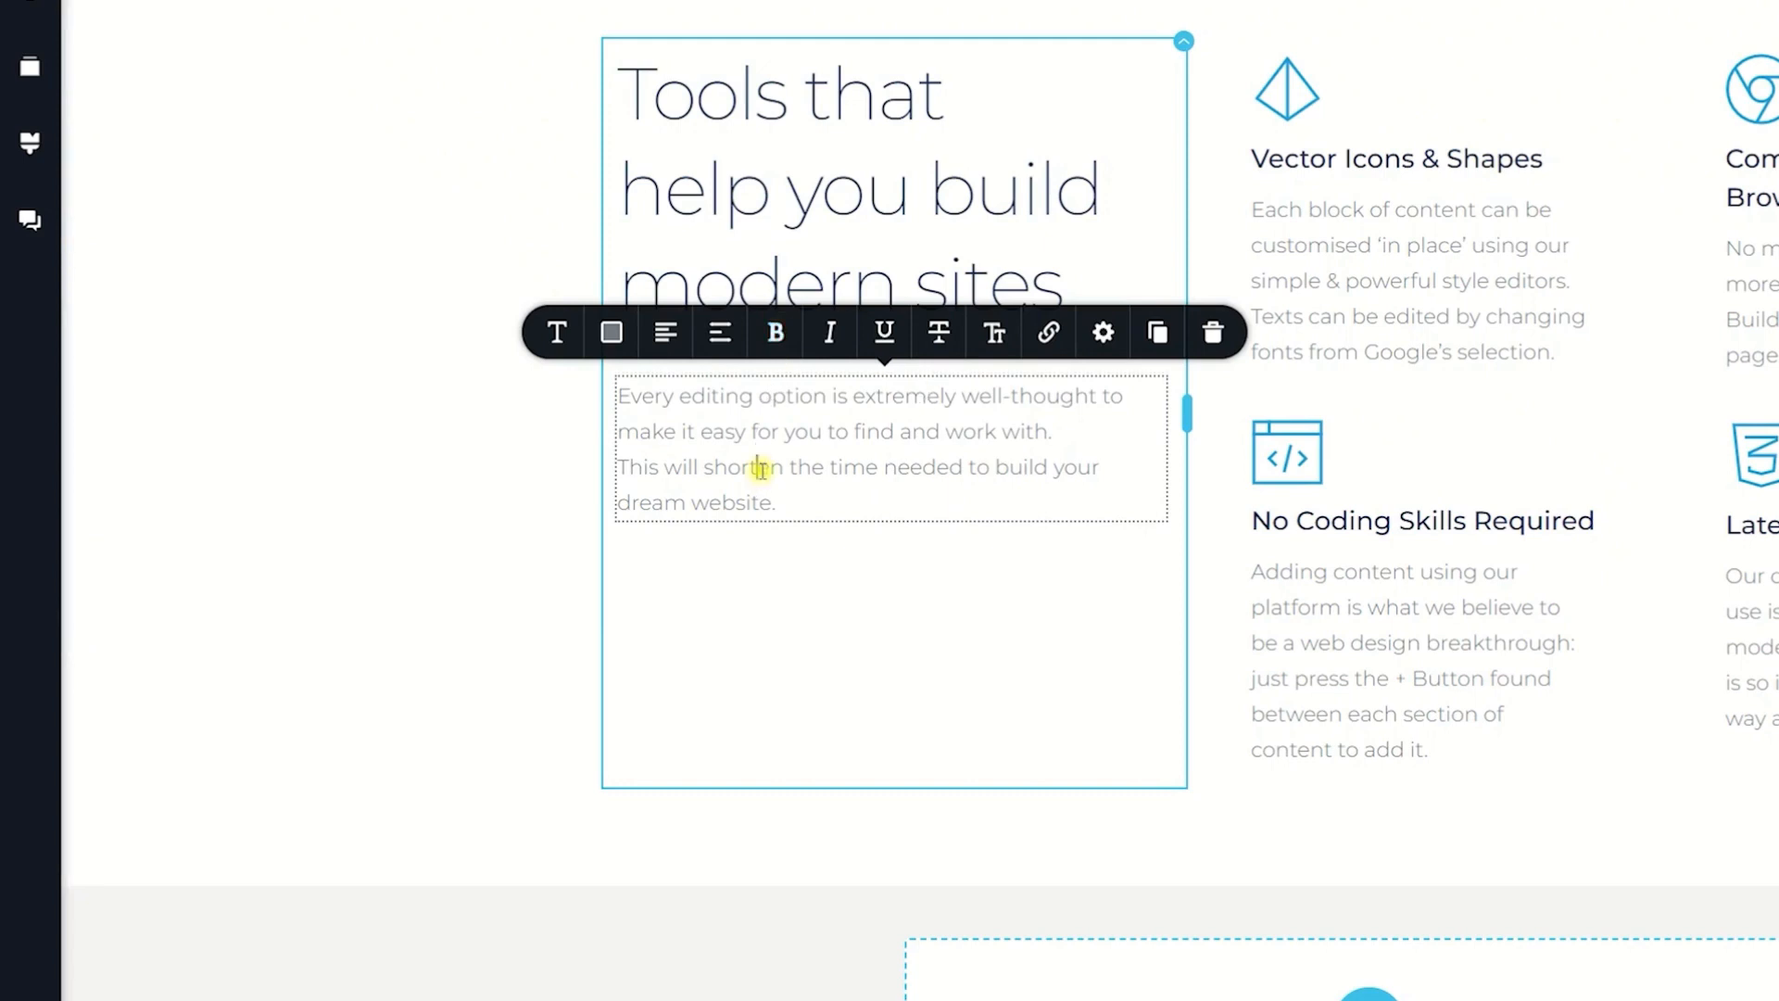
pyautogui.click(777, 336)
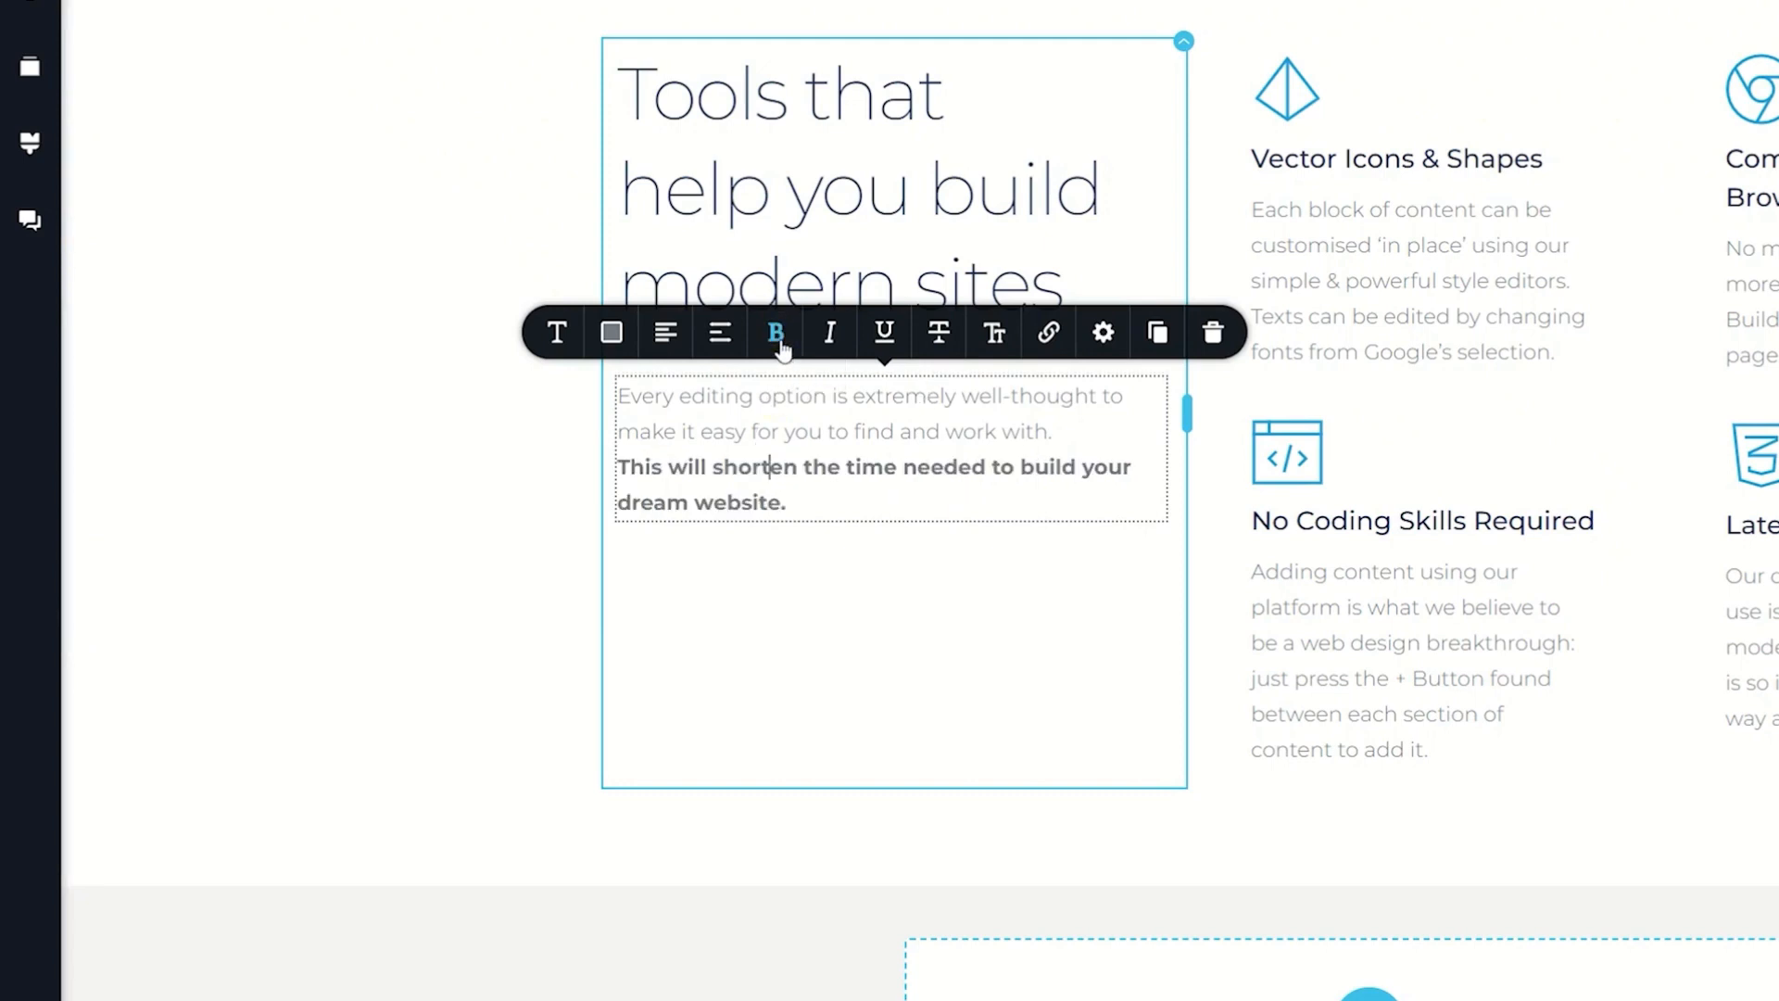
pyautogui.click(778, 336)
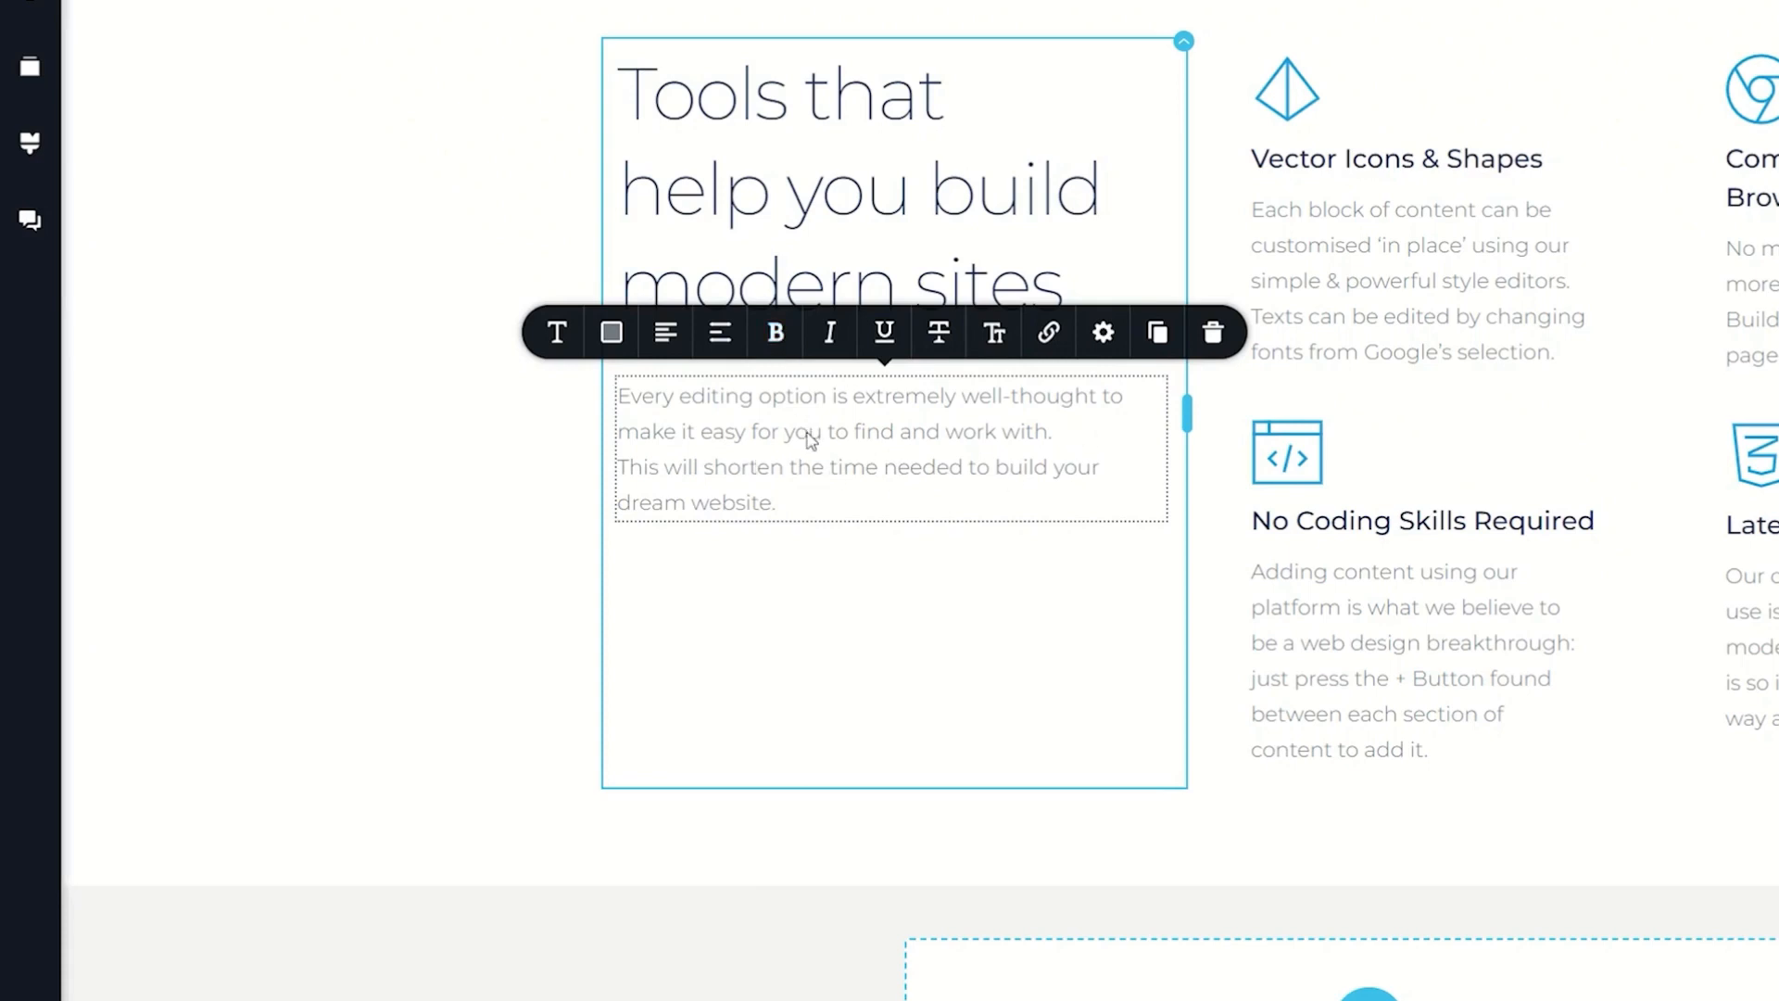
# Step: Make all the text in the "Every editing option" element bold
pyautogui.click(995, 333)
pyautogui.tripleClick(766, 483)
pyautogui.click(776, 332)
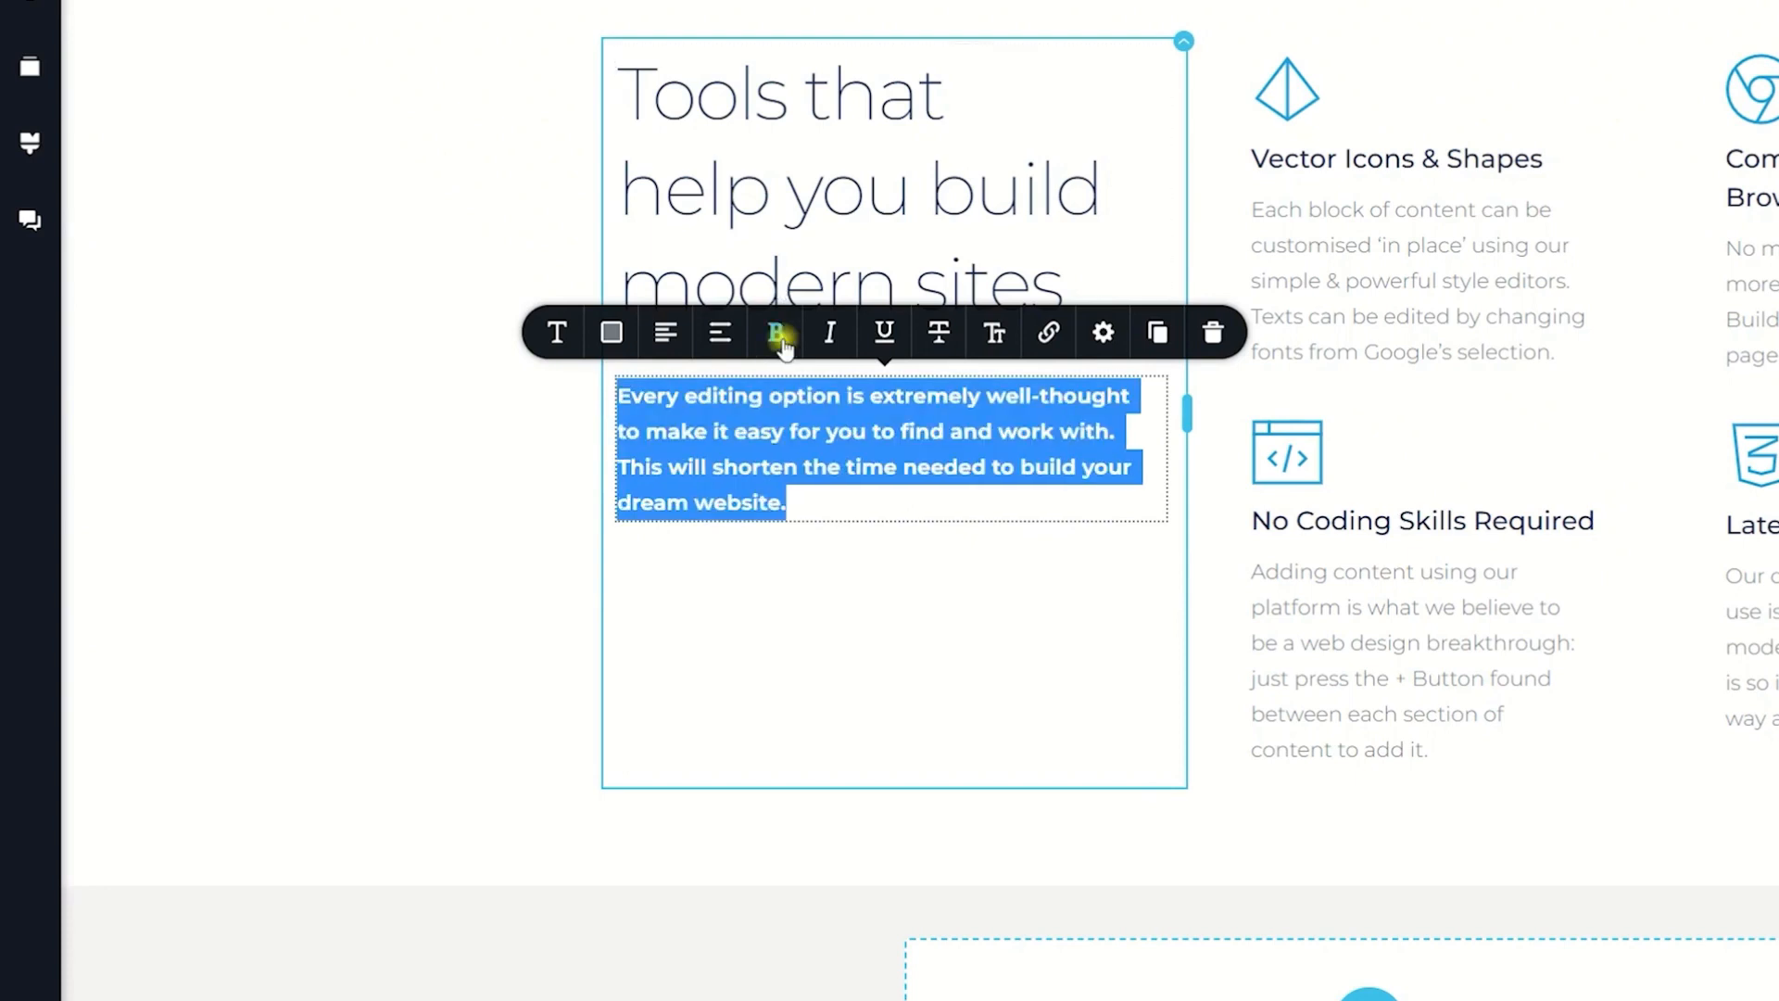
pyautogui.click(860, 507)
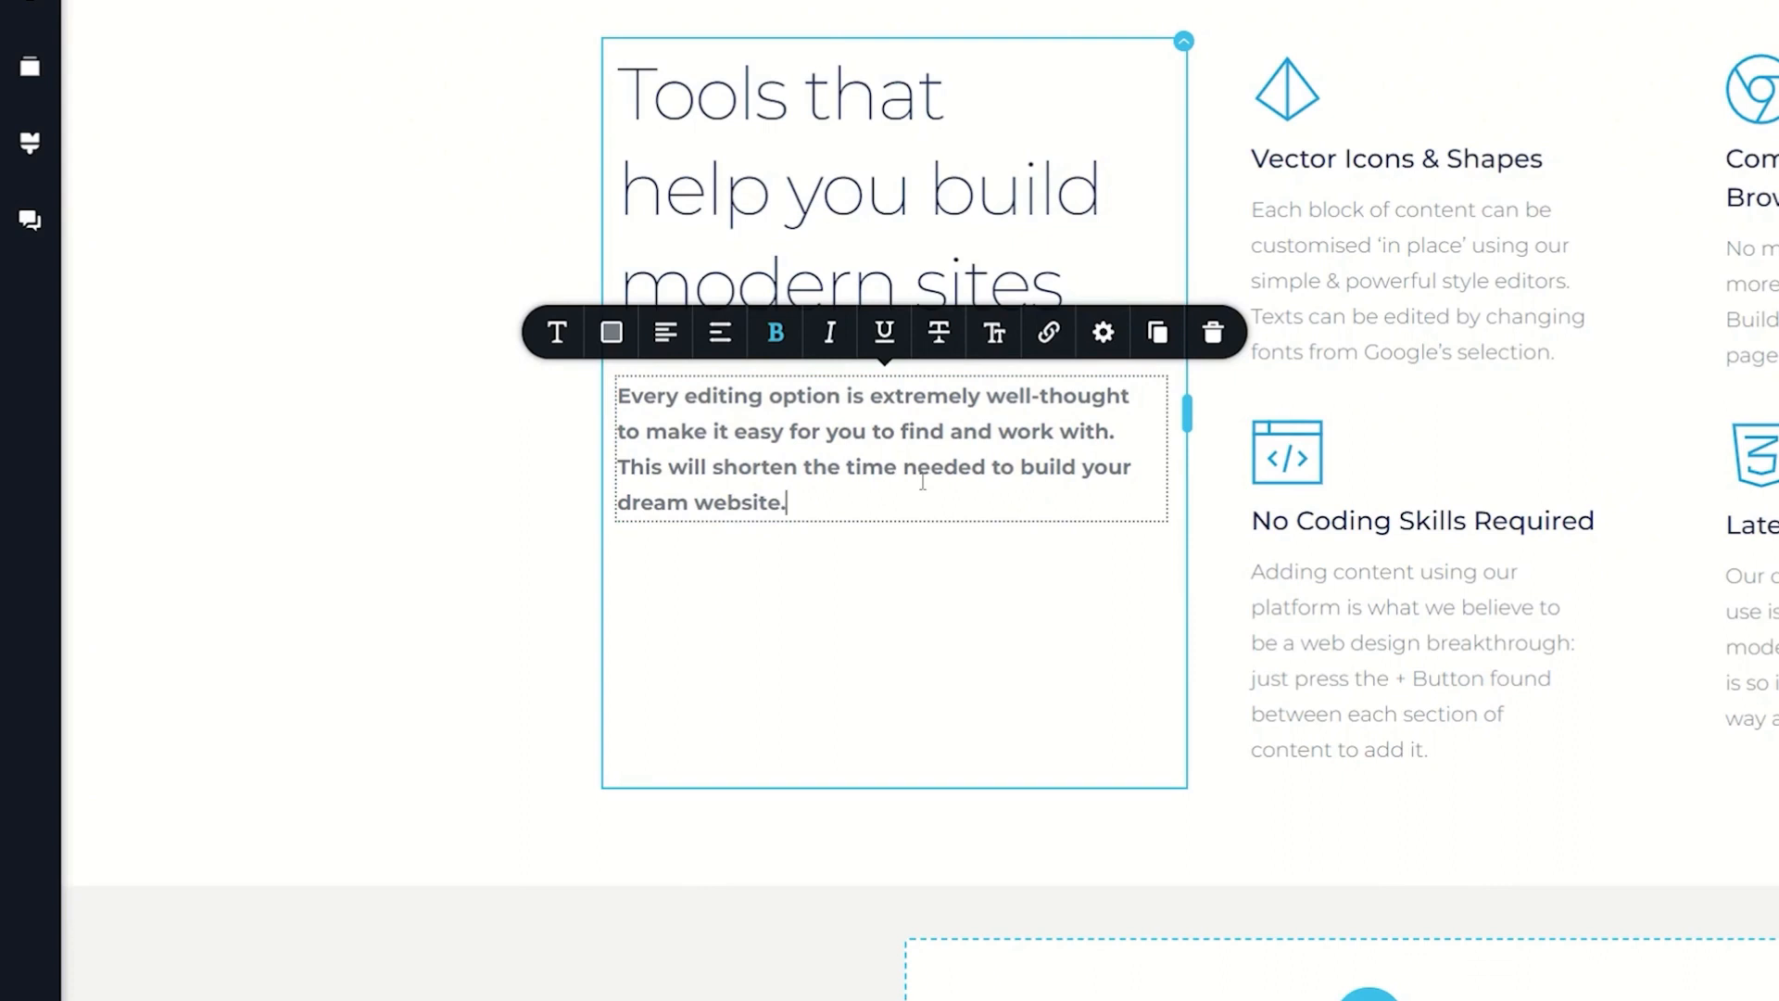
pyautogui.press('Up')
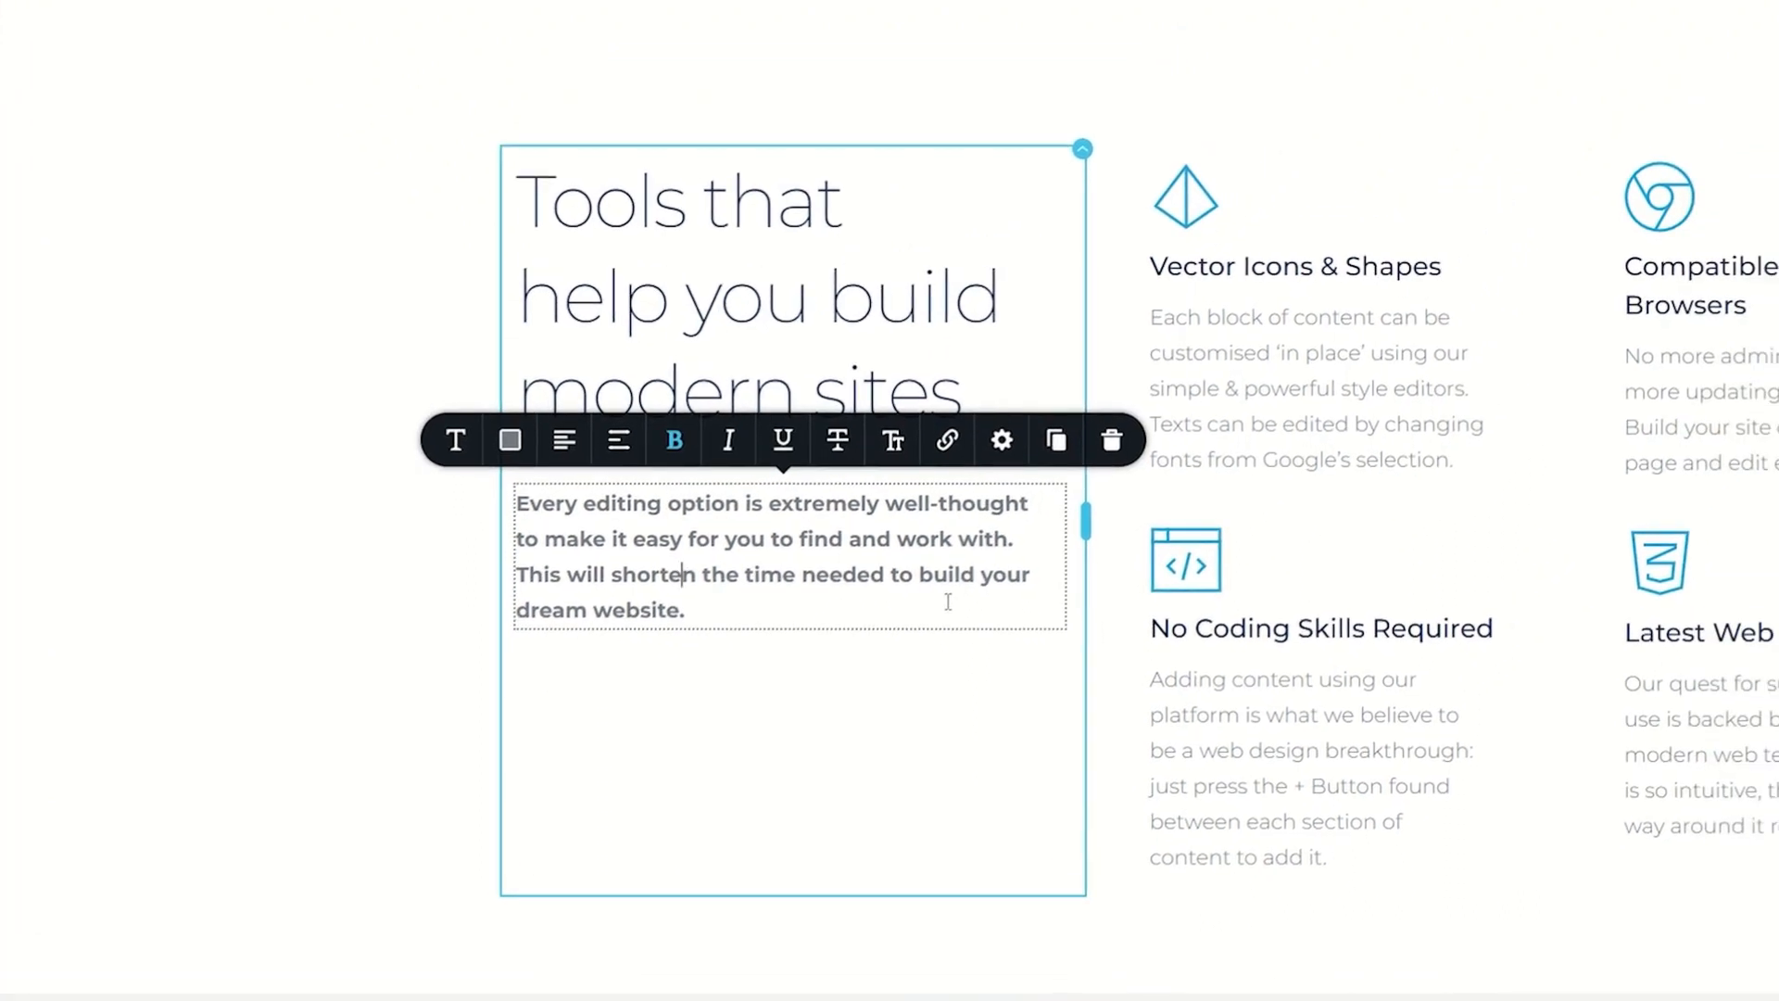
# Step: Set the color of the "Every editing option" part to the blue palette swatch #239DDB
pyautogui.click(766, 536)
pyautogui.click(510, 439)
pyautogui.click(447, 326)
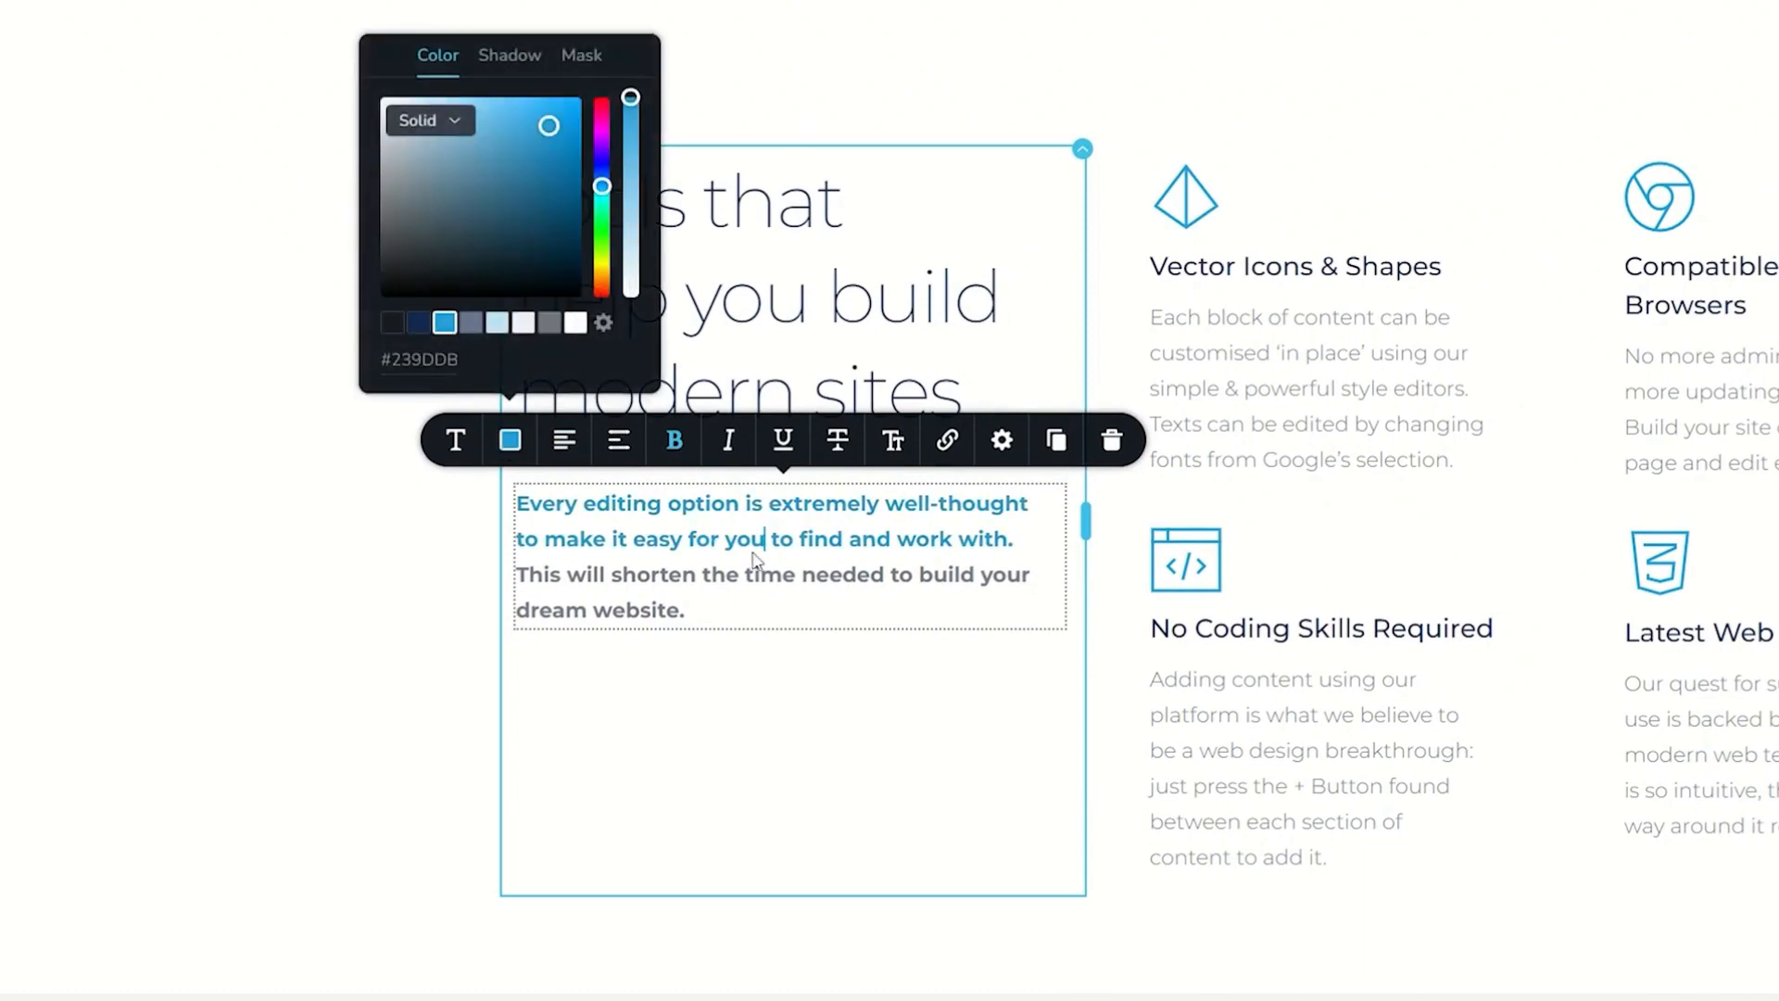
# Step: Set the color of all the element's text to the gray-blue palette swatch #66738D
pyautogui.click(722, 604)
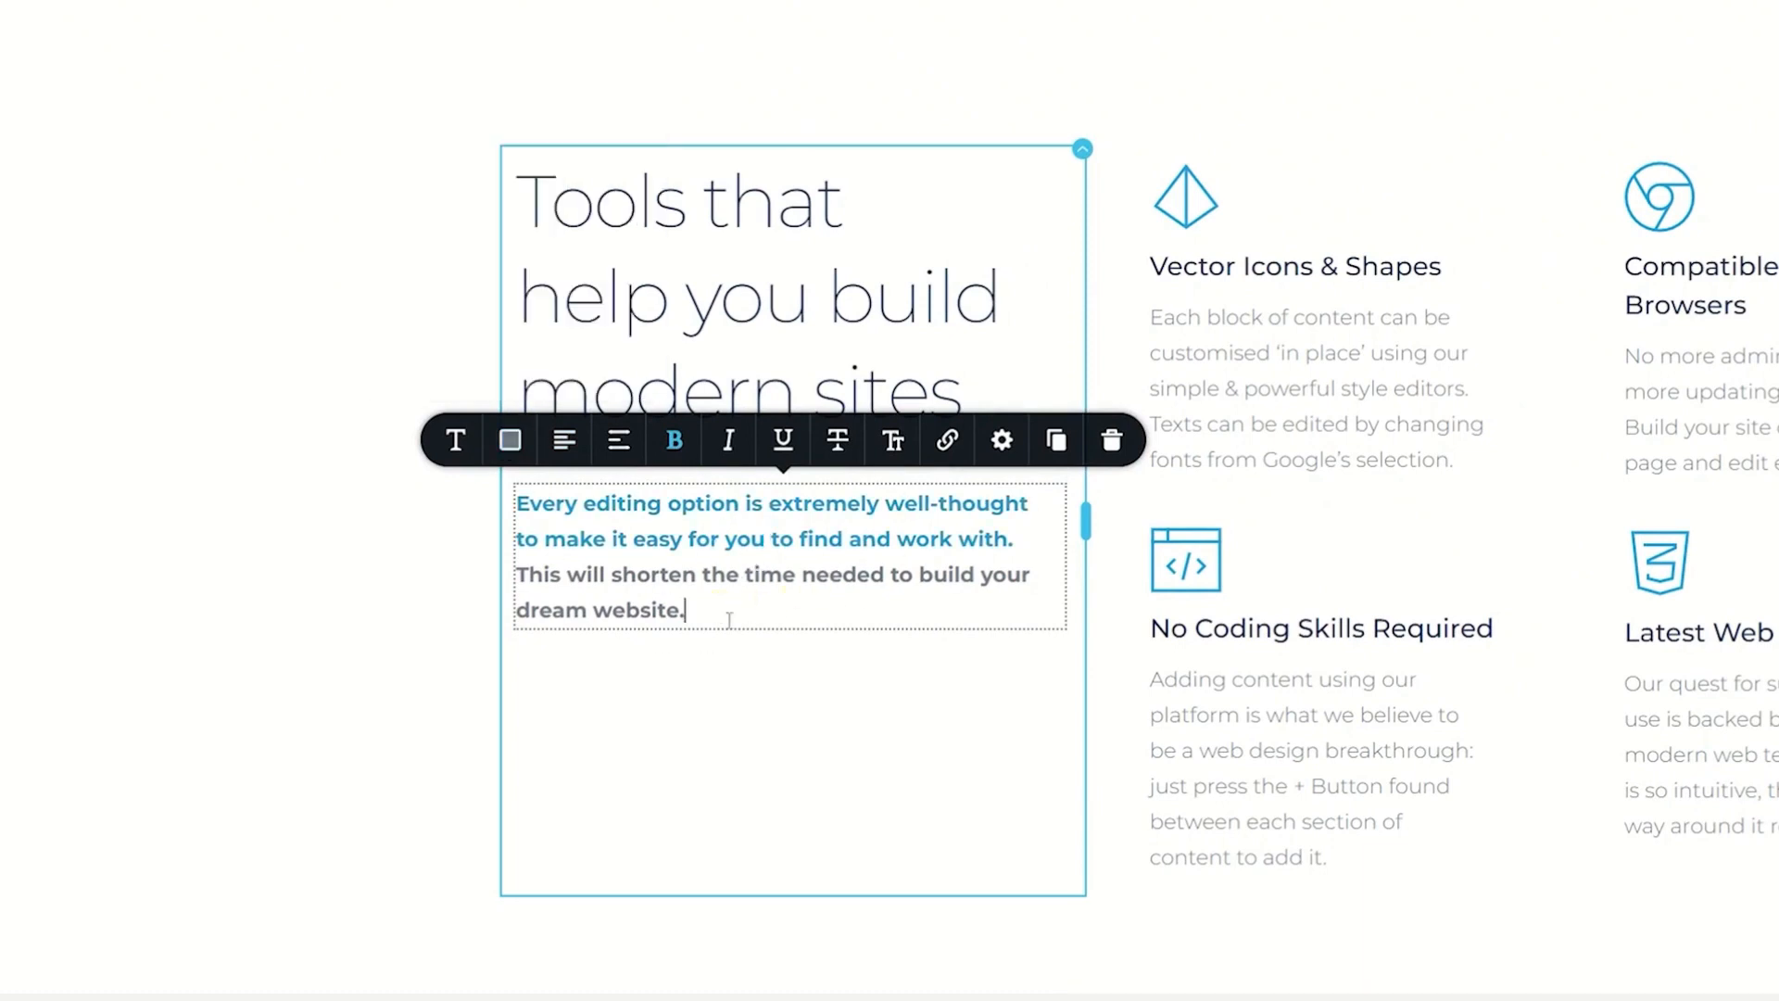
pyautogui.hotkey('ctrl', 'a')
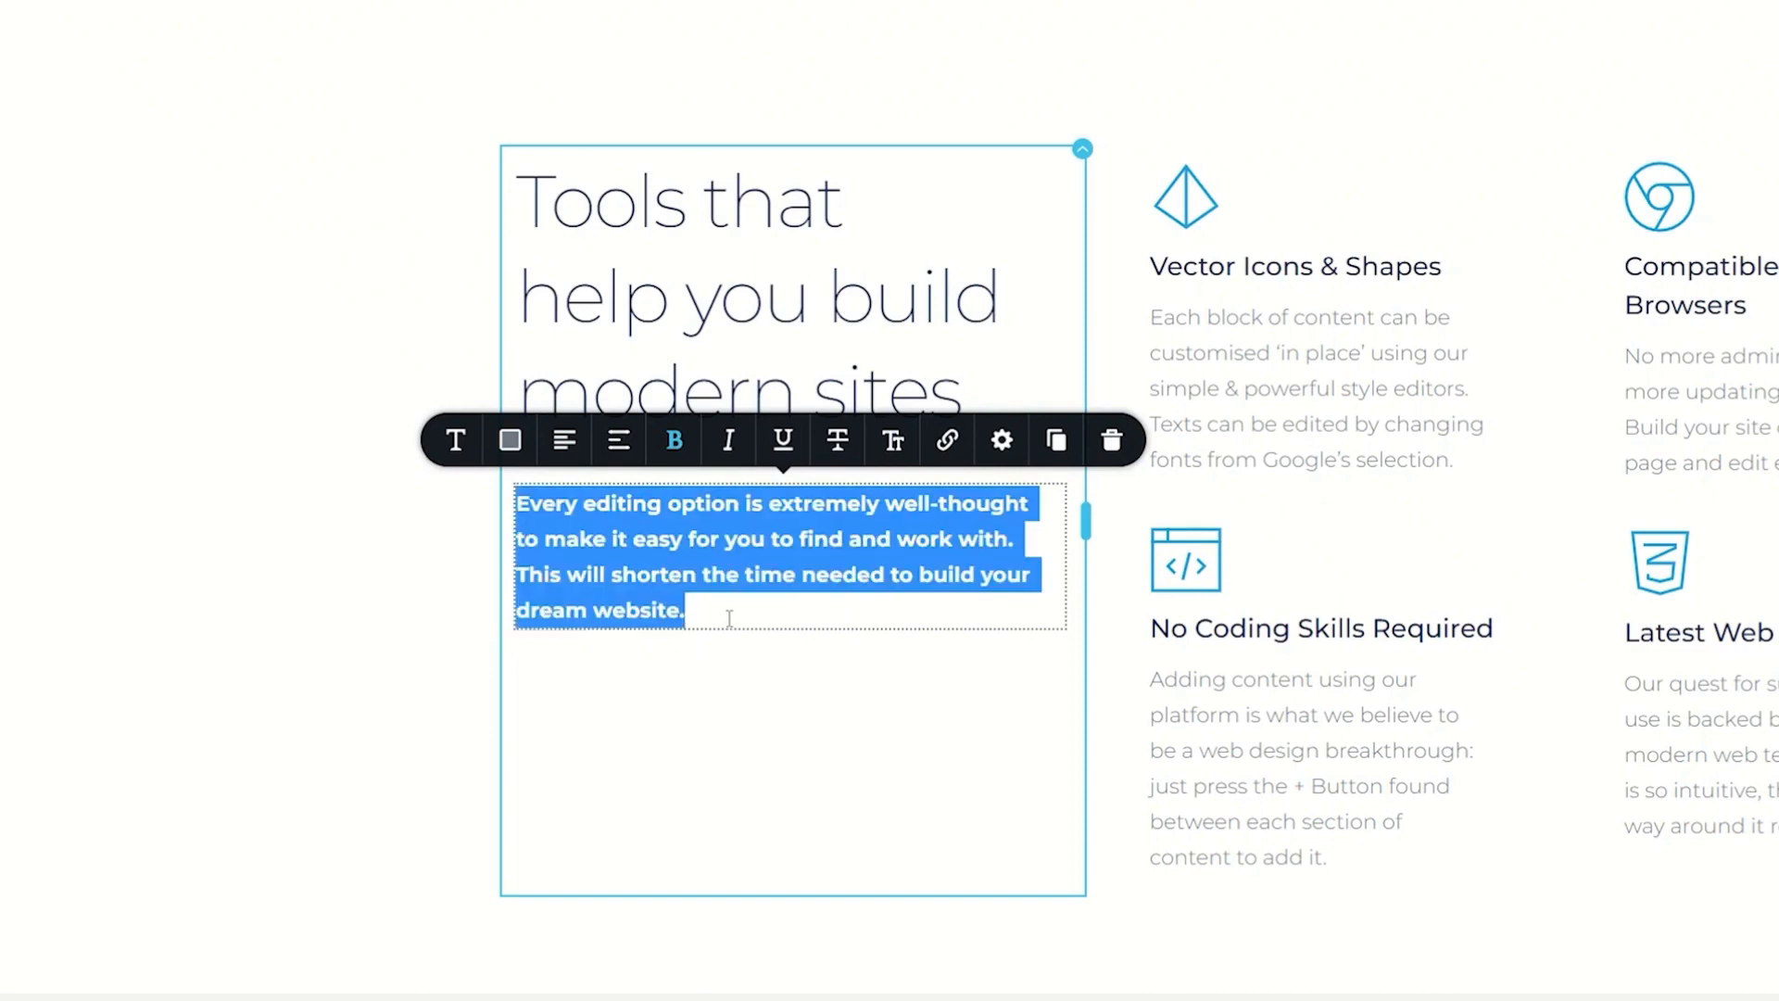
pyautogui.click(509, 440)
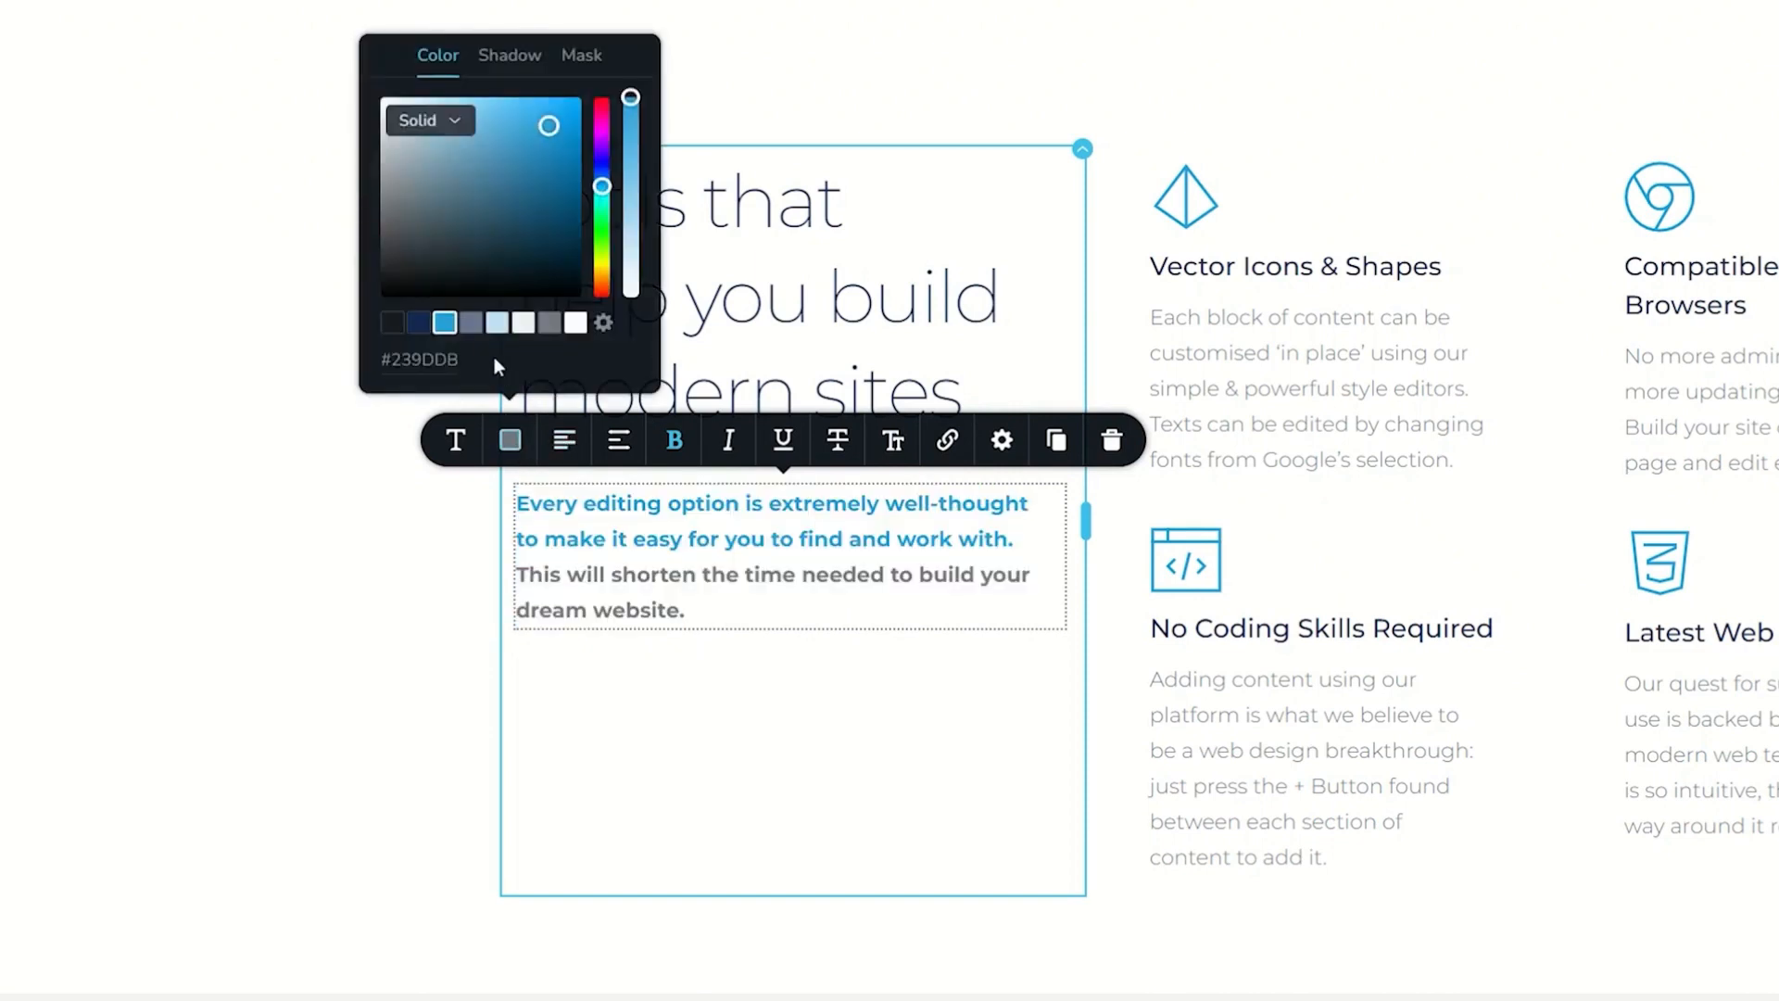
pyautogui.click(471, 322)
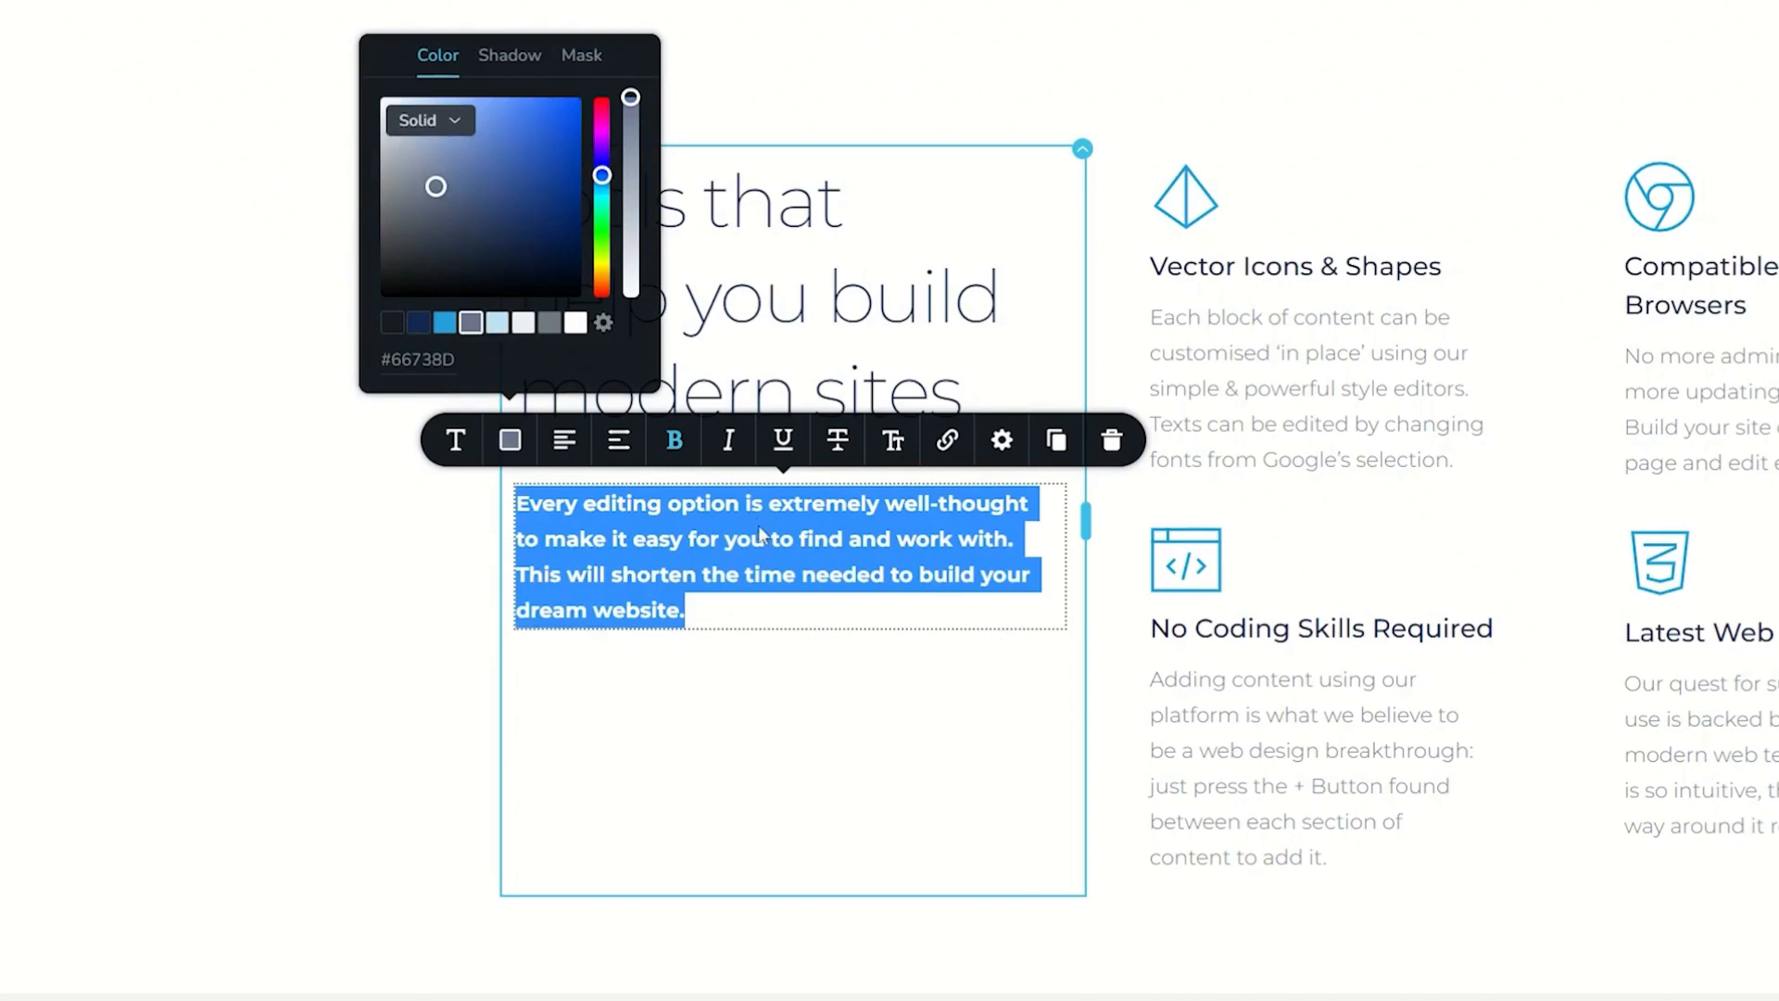
pyautogui.click(765, 538)
pyautogui.click(752, 607)
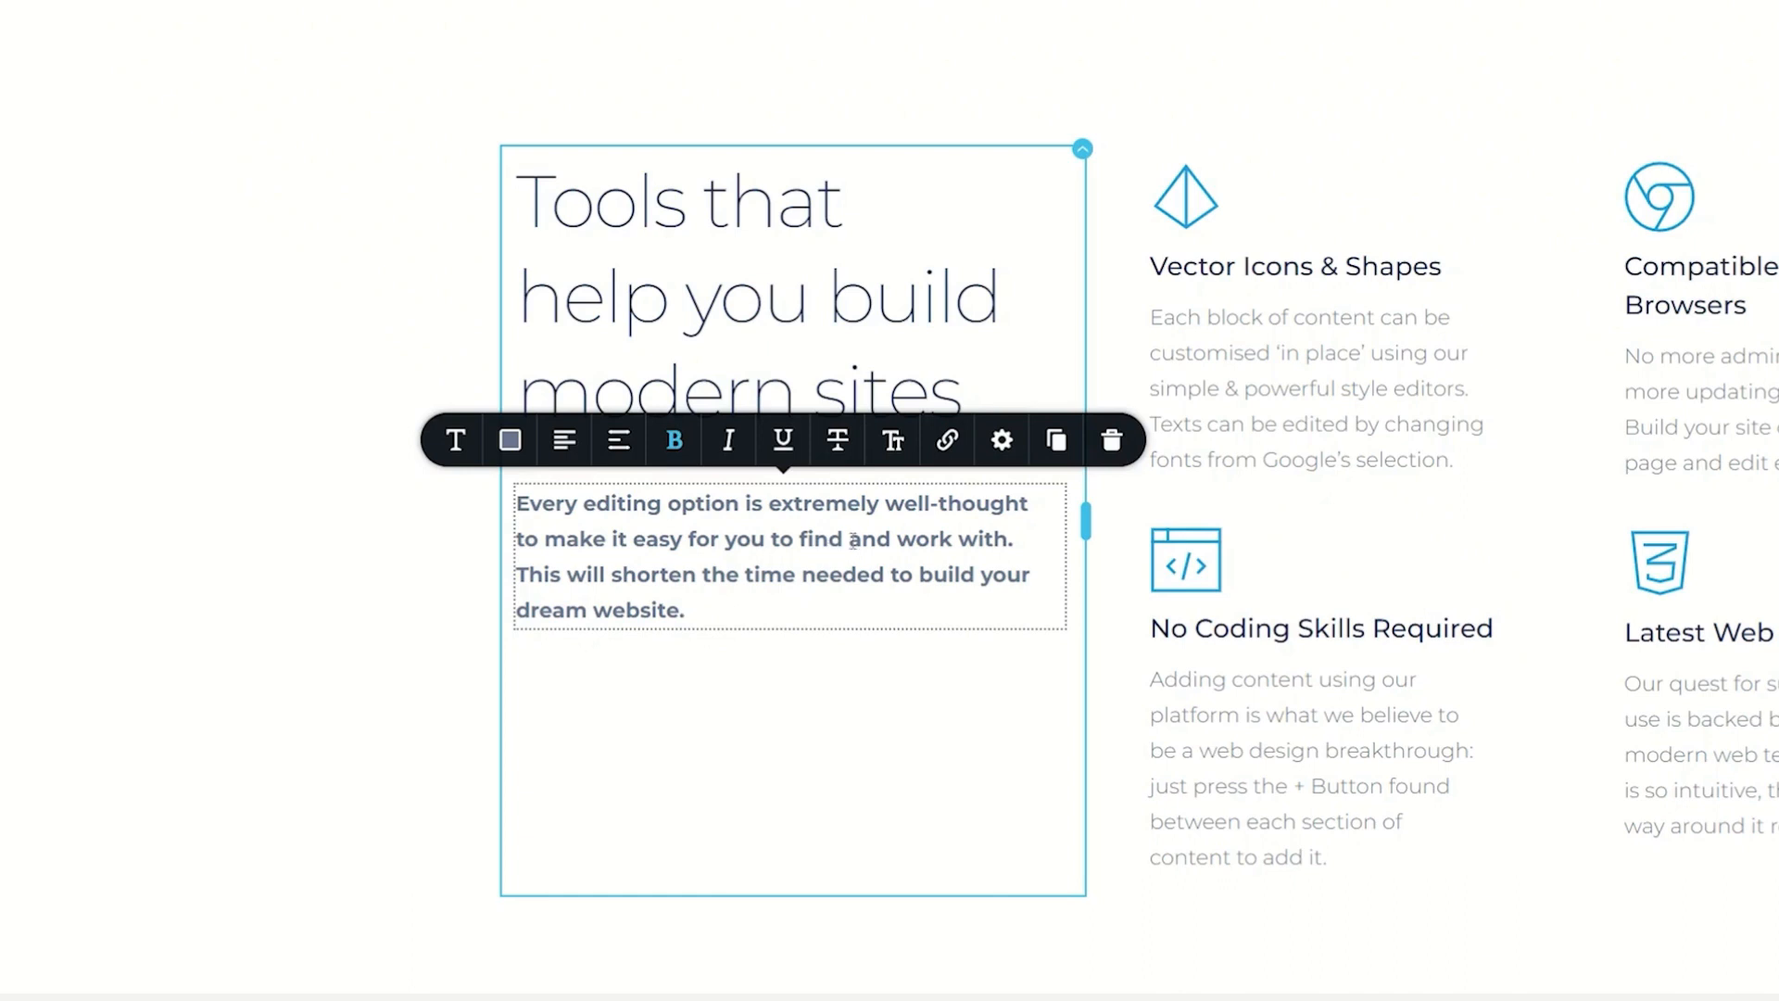
# Step: Insert line breaks after "well-thought" and after "needed" to split the text into four lines
pyautogui.click(1025, 503)
pyautogui.click(895, 573)
pyautogui.press('Return')
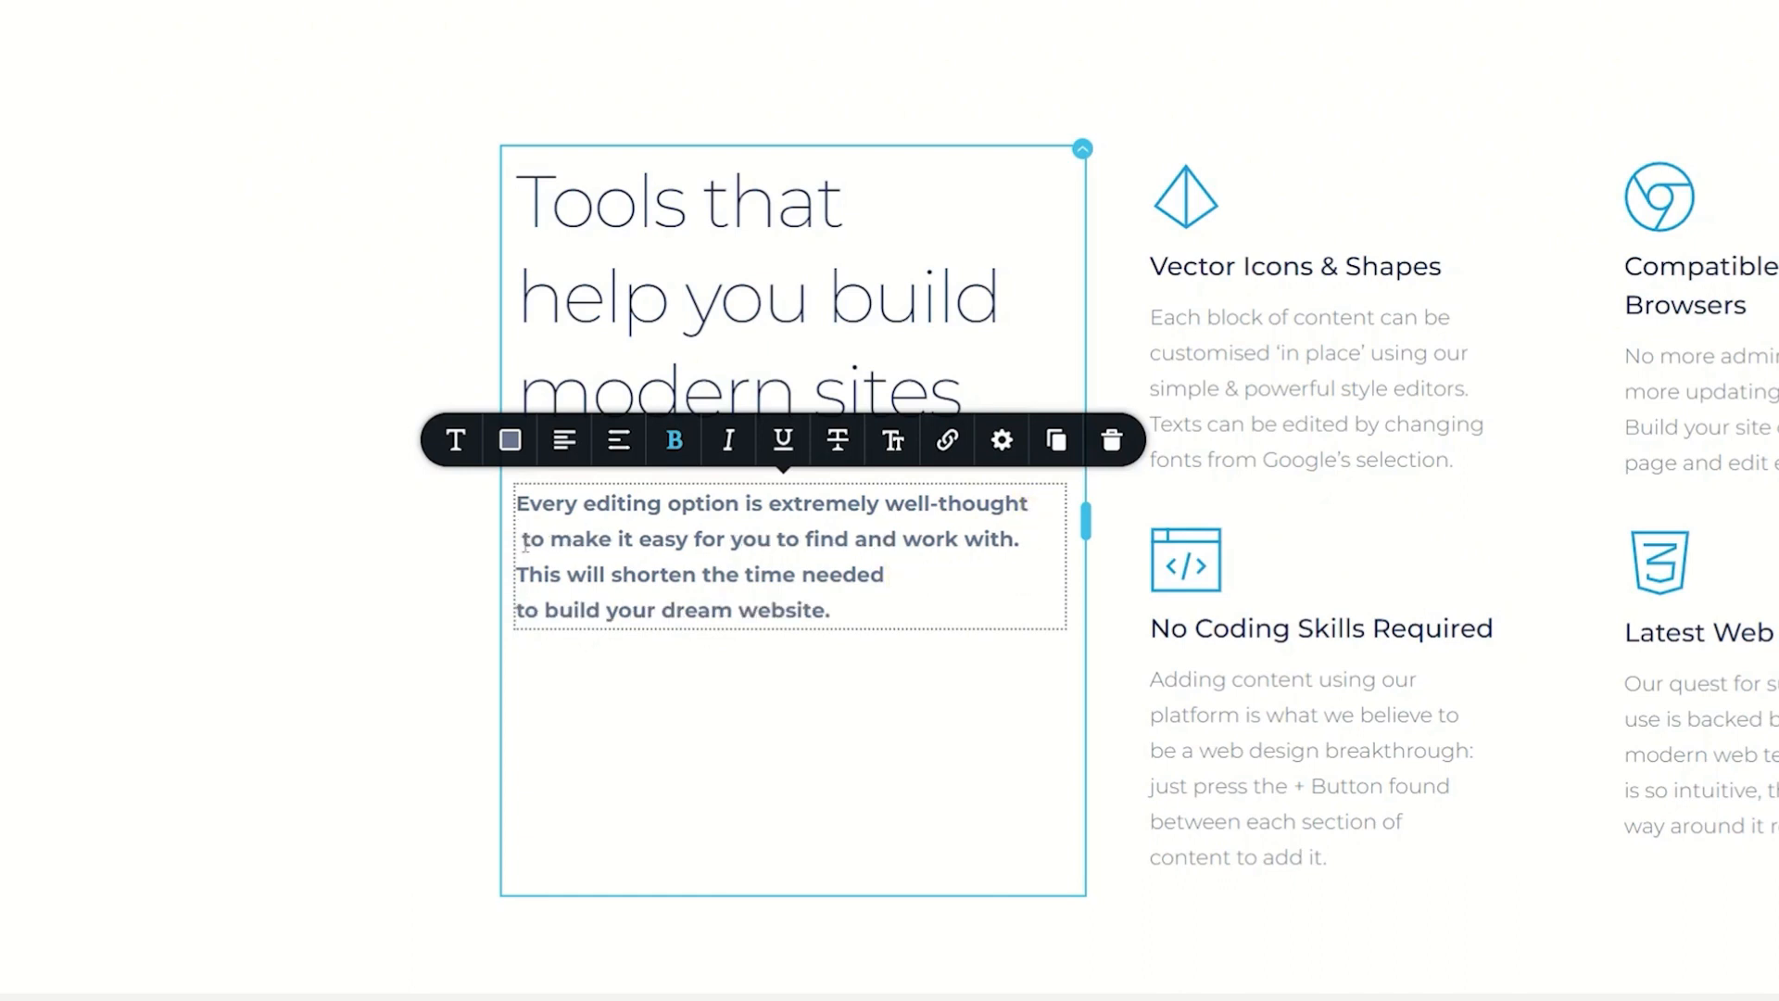
# Step: Remove the leading space from the second line and capitalize "To" at the start of the second and fourth lines
pyautogui.click(528, 538)
pyautogui.press('Return')
pyautogui.press('Delete')
pyautogui.press('Delete')
pyautogui.write('To')
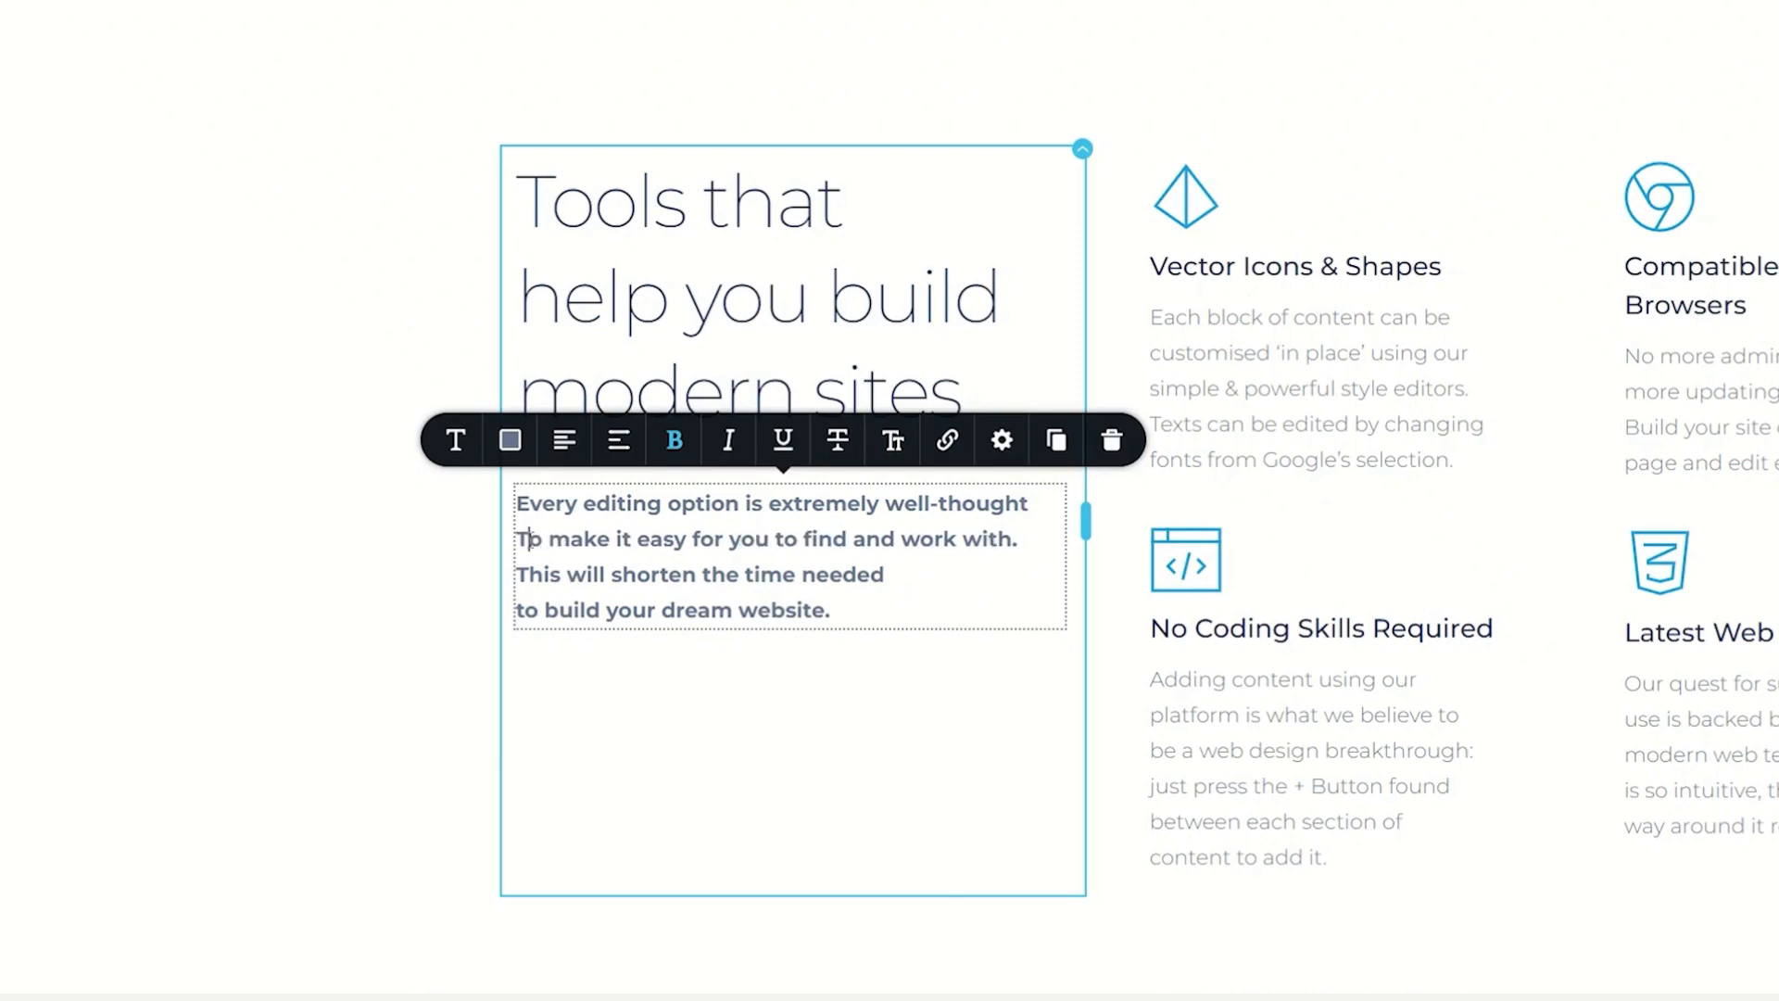
pyautogui.click(523, 610)
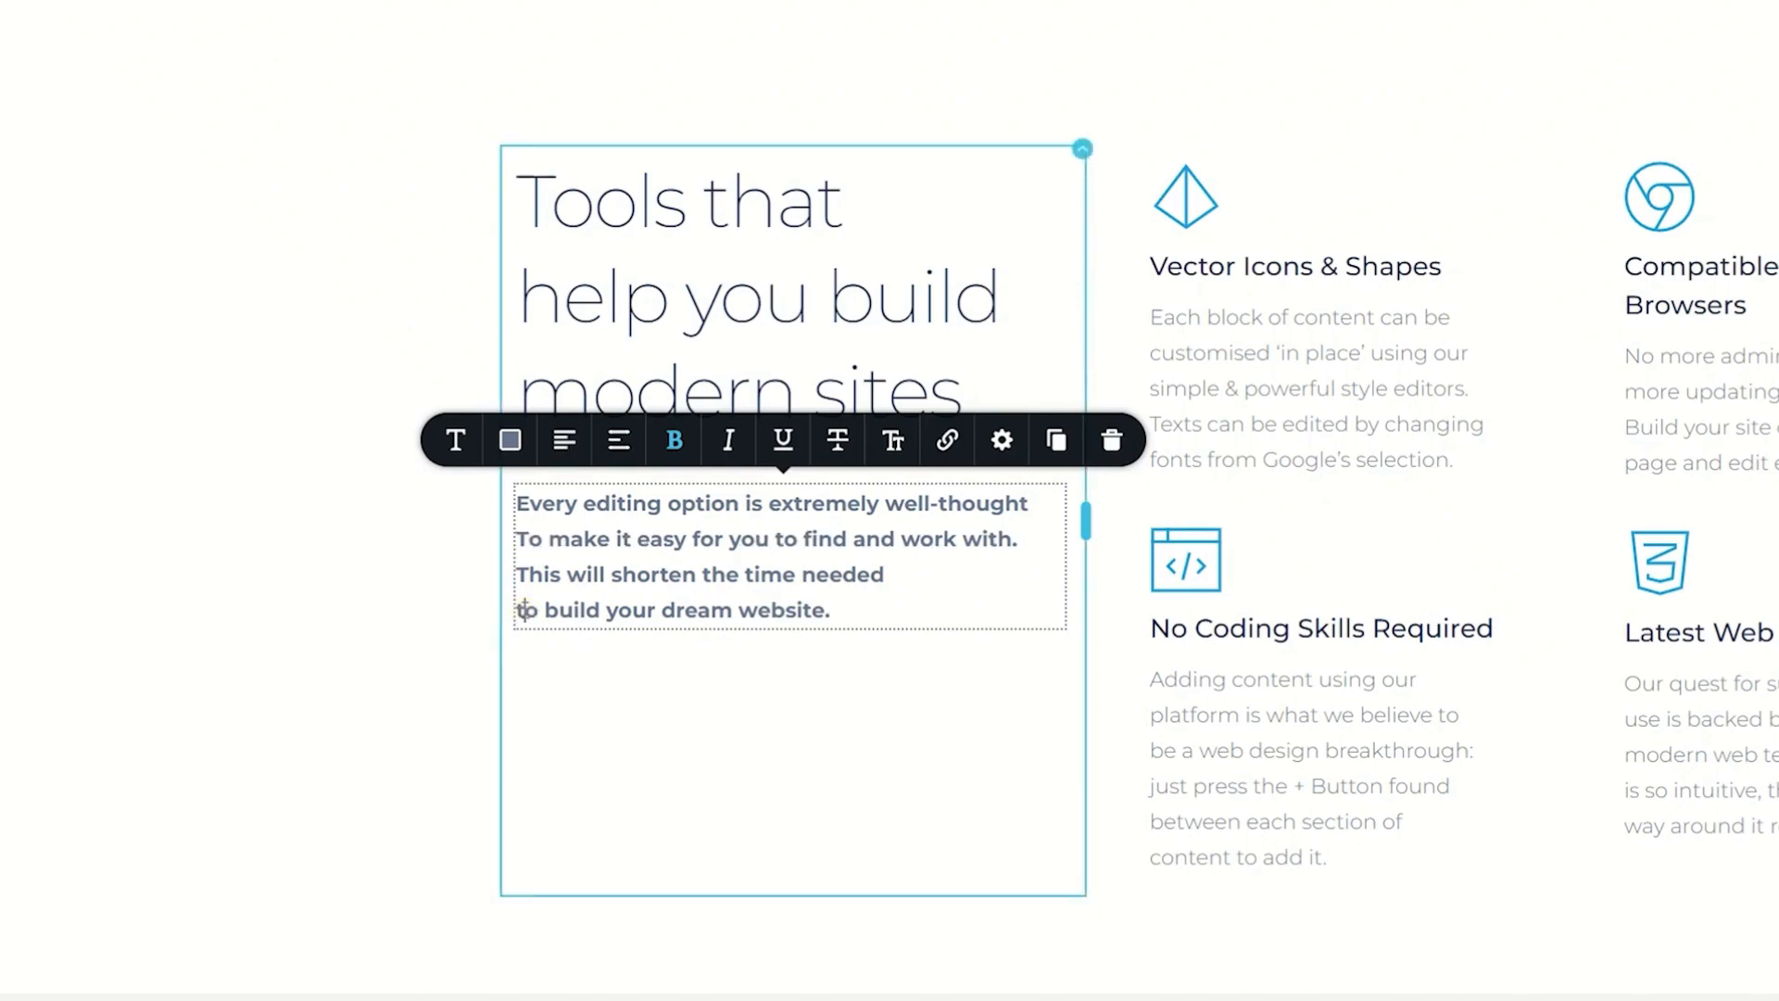
pyautogui.press('Delete')
pyautogui.write('T')
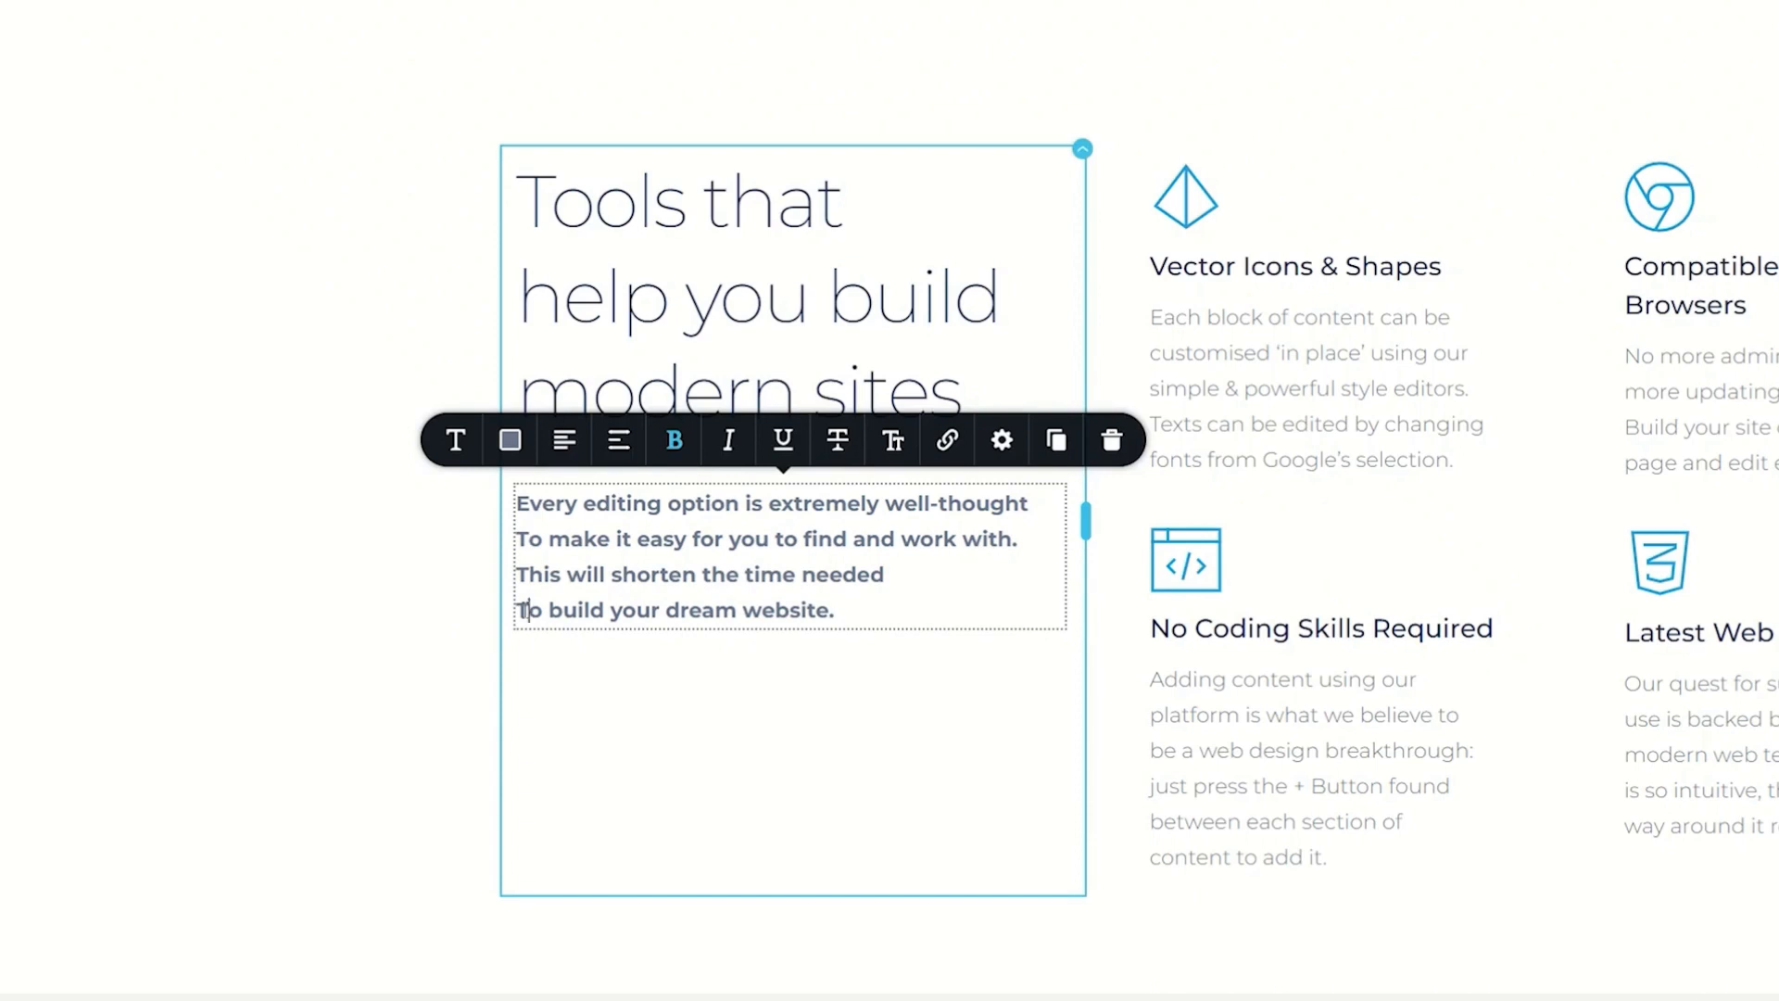
# Step: Try numbered list formatting on all four lines and cycle the list style back to plain text
pyautogui.moveTo(854, 608); pyautogui.dragTo(515, 490)
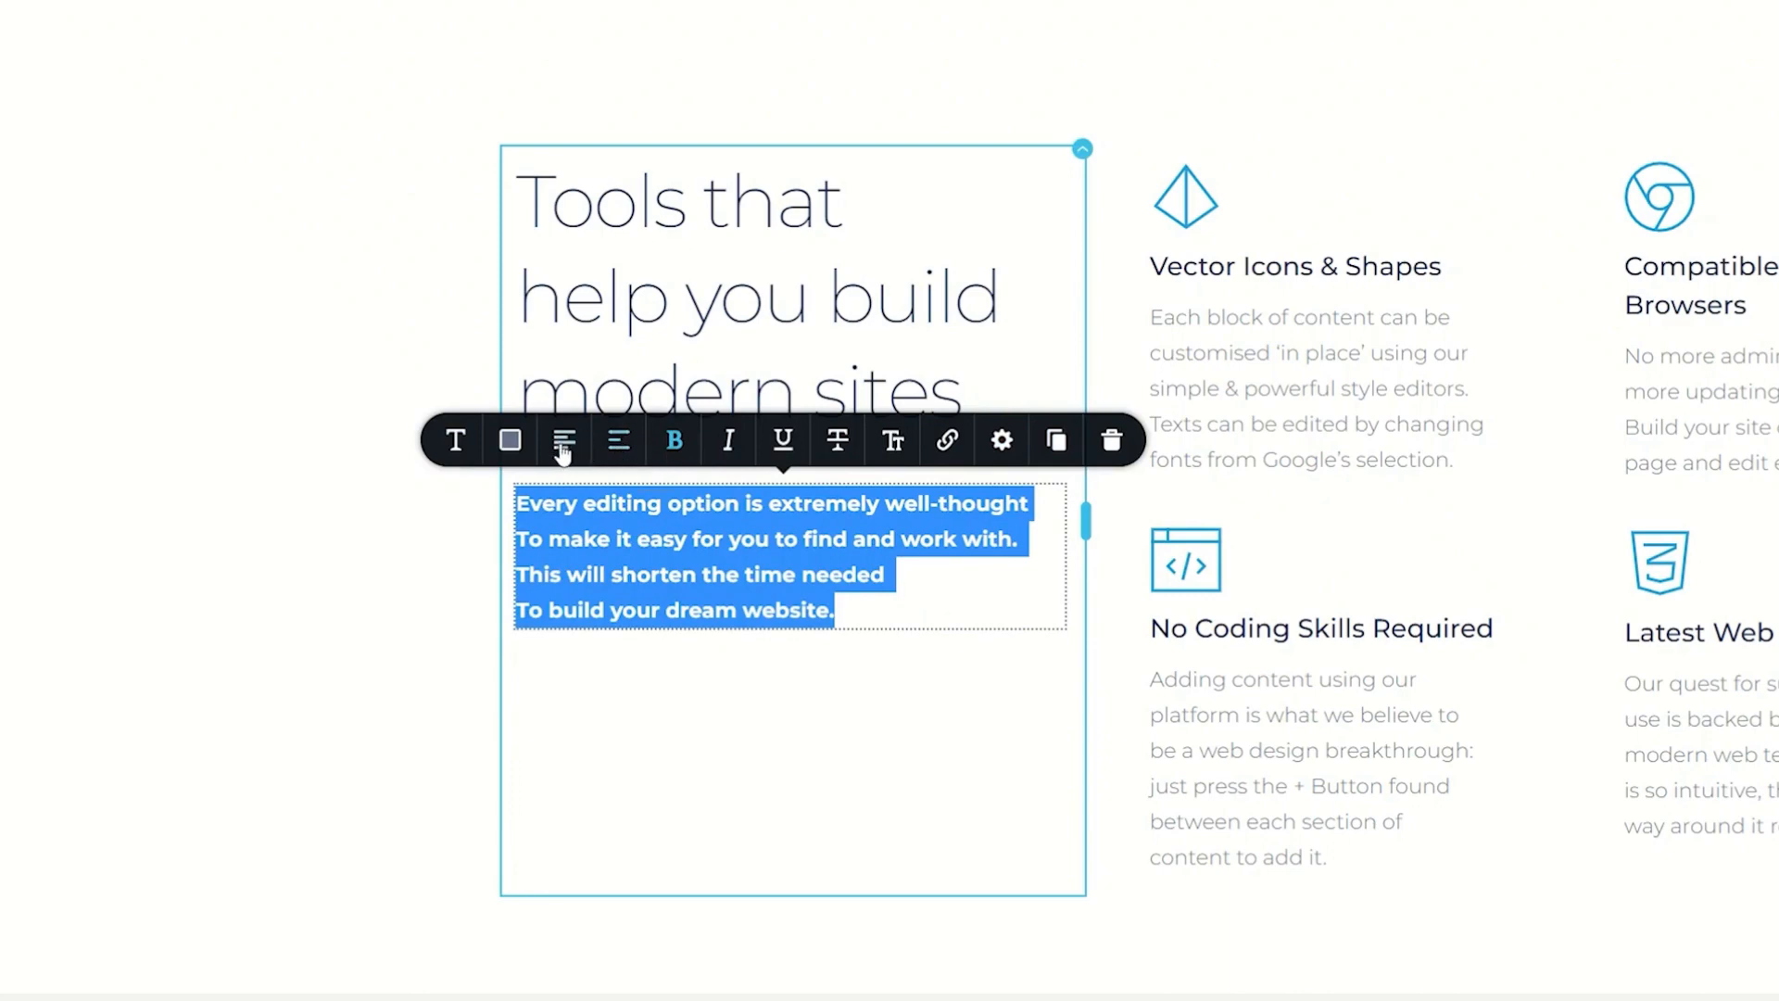
pyautogui.click(616, 442)
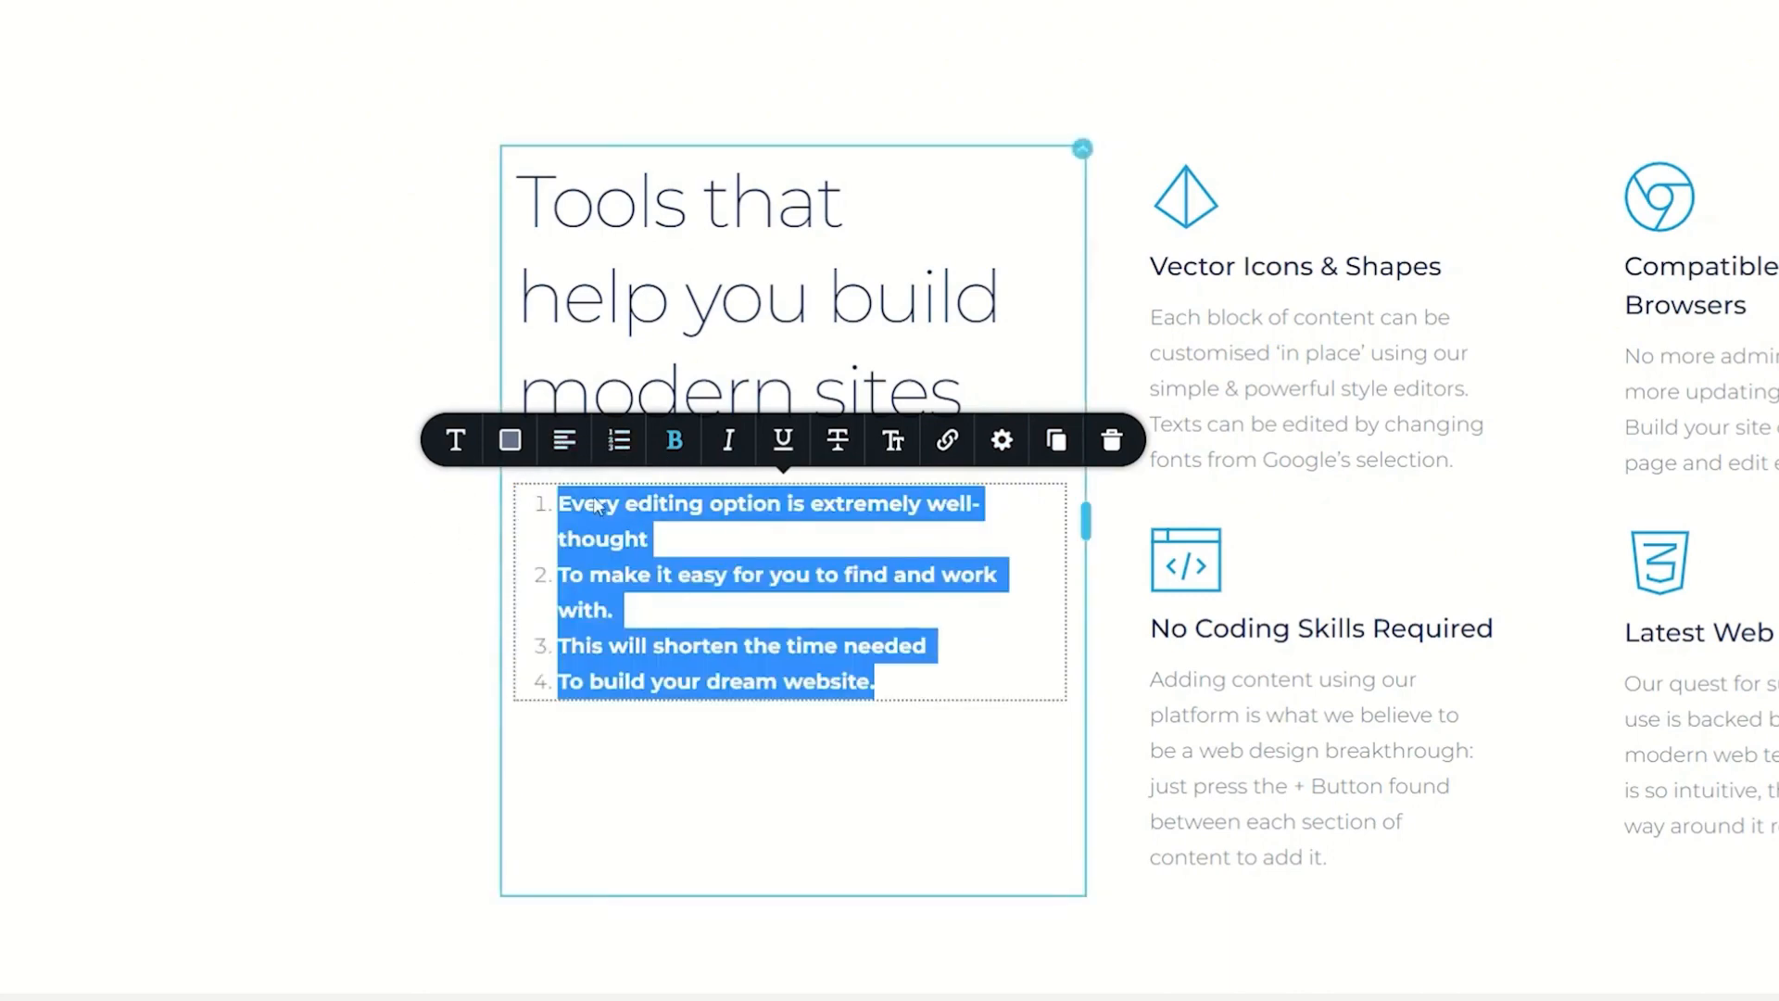
pyautogui.click(619, 442)
pyautogui.click(620, 445)
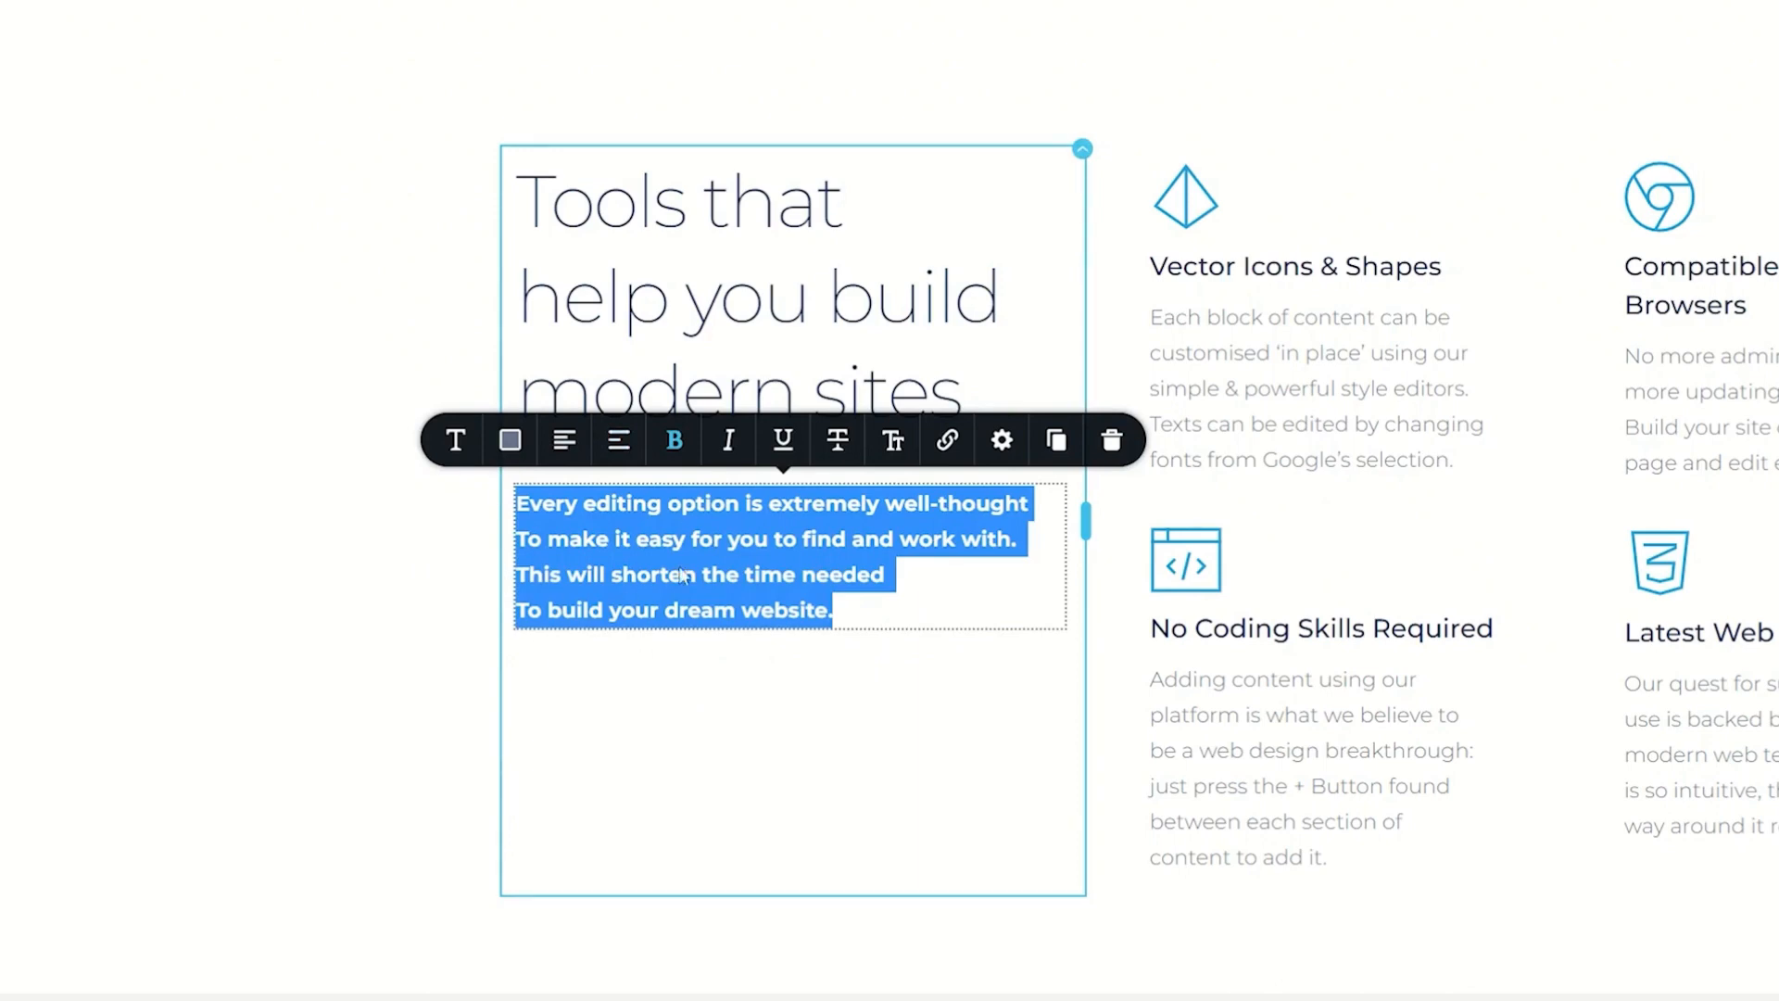
pyautogui.click(916, 602)
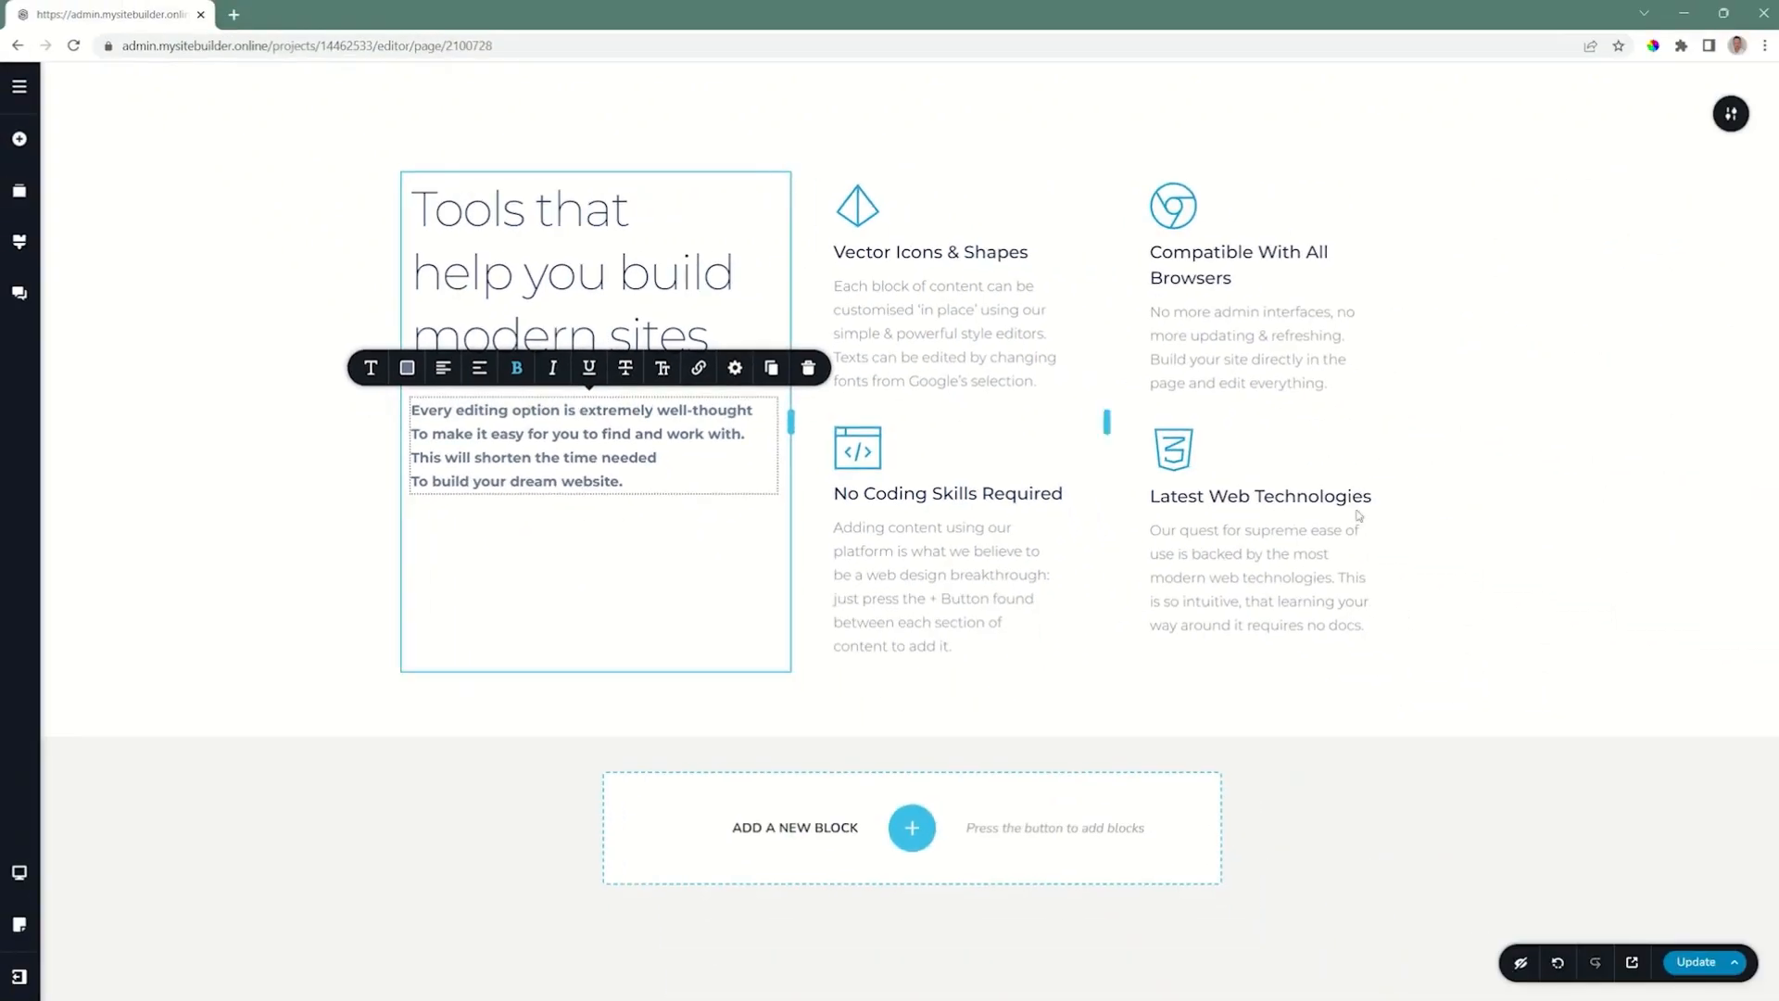
# Step: Add a new text element below the bold four-line text in the first column
pyautogui.click(1586, 431)
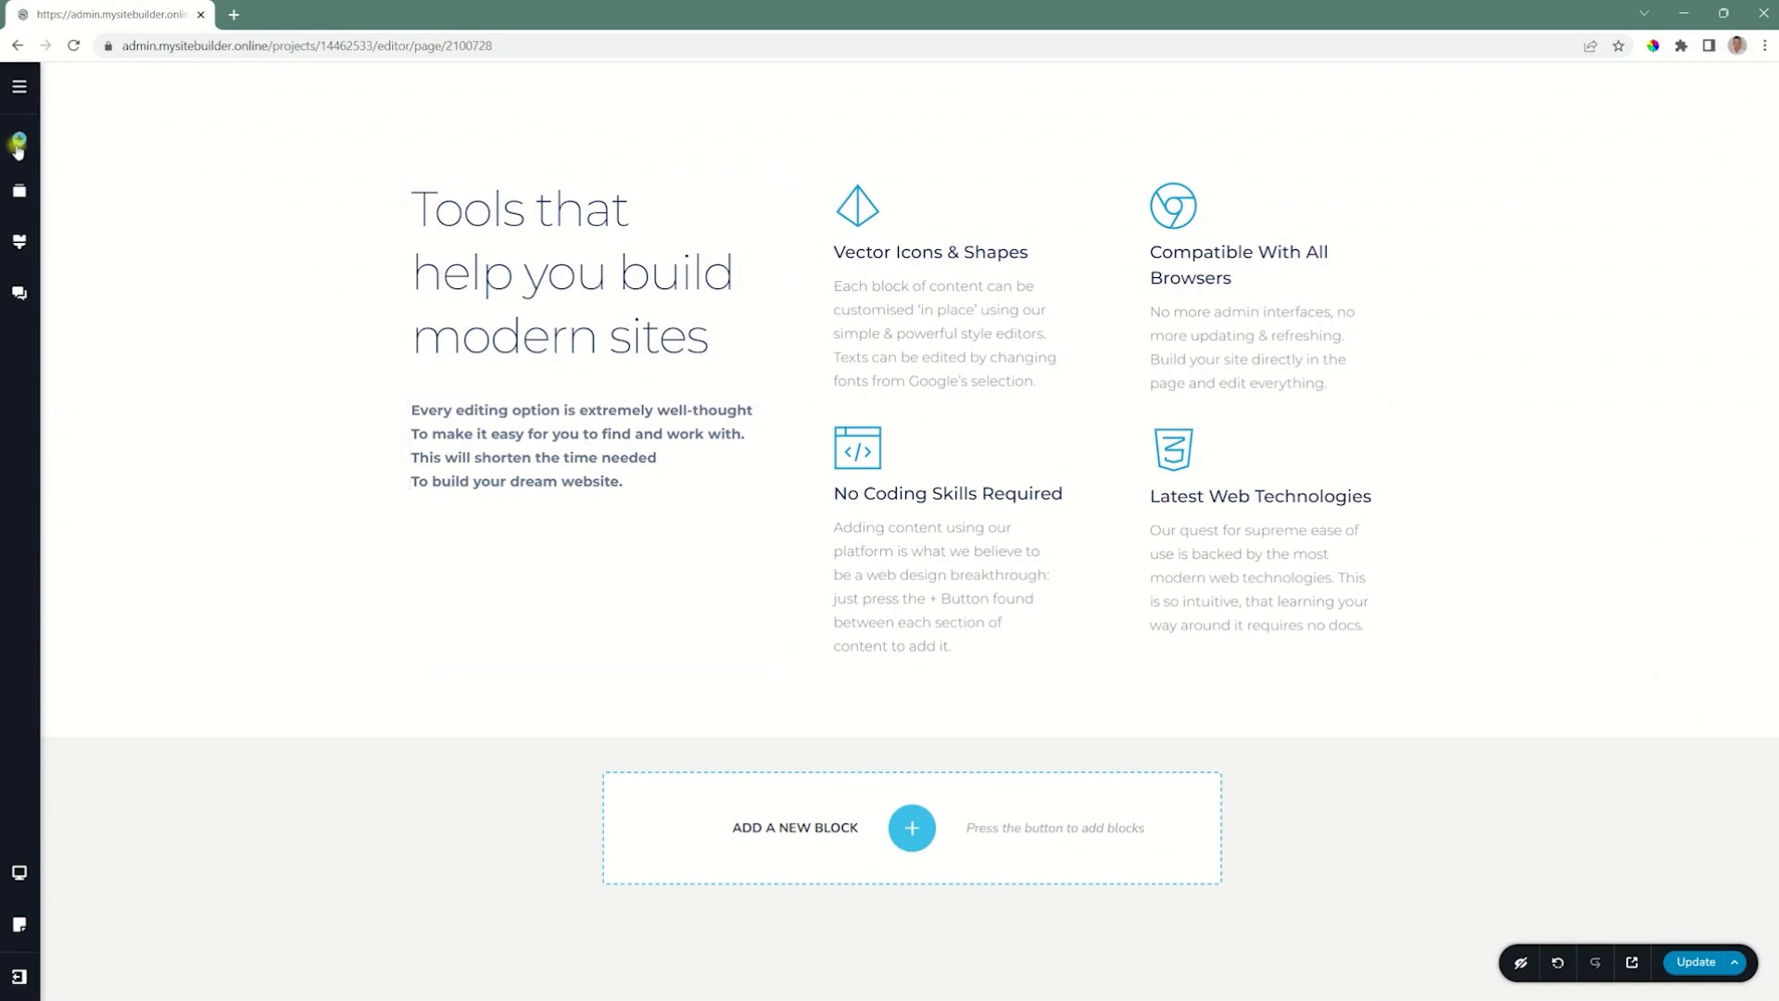
pyautogui.click(19, 138)
pyautogui.moveTo(99, 325); pyautogui.dragTo(457, 503)
pyautogui.click(720, 569)
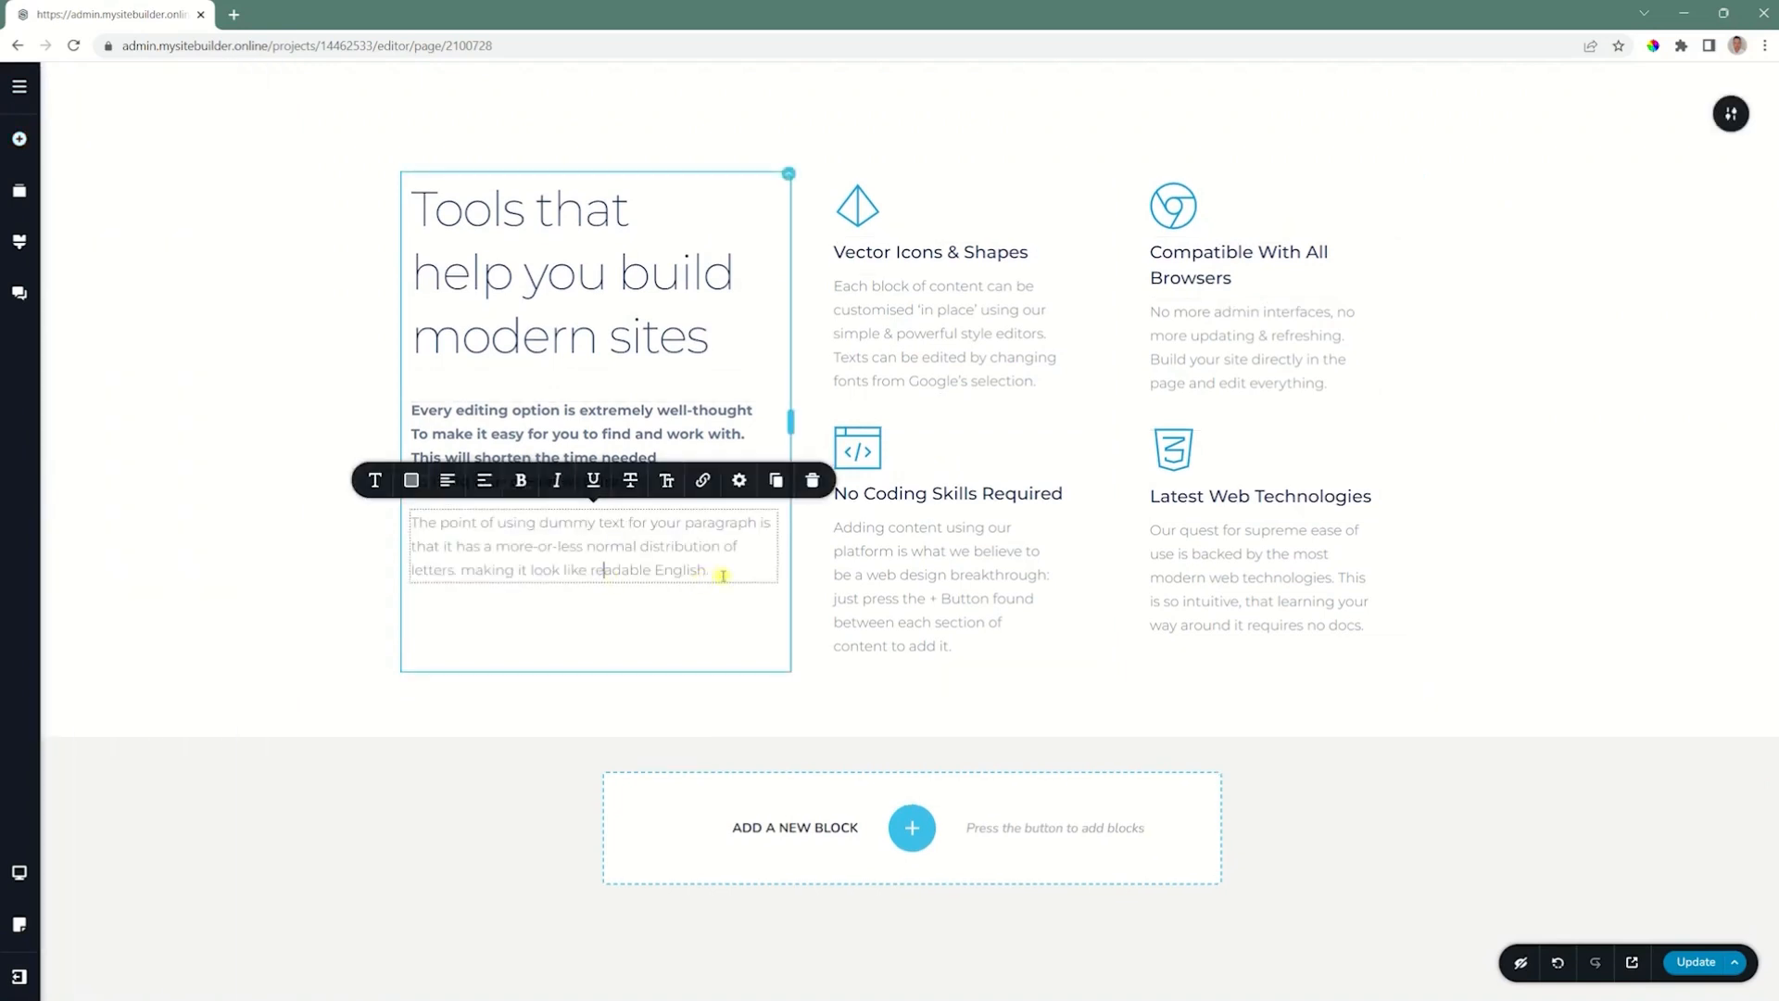
# Step: Copy the new element's dummy paragraph and paste it three times below the original, each copy as its own paragraph
pyautogui.moveTo(719, 569); pyautogui.dragTo(414, 505)
pyautogui.hotkey('ctrl', 'c')
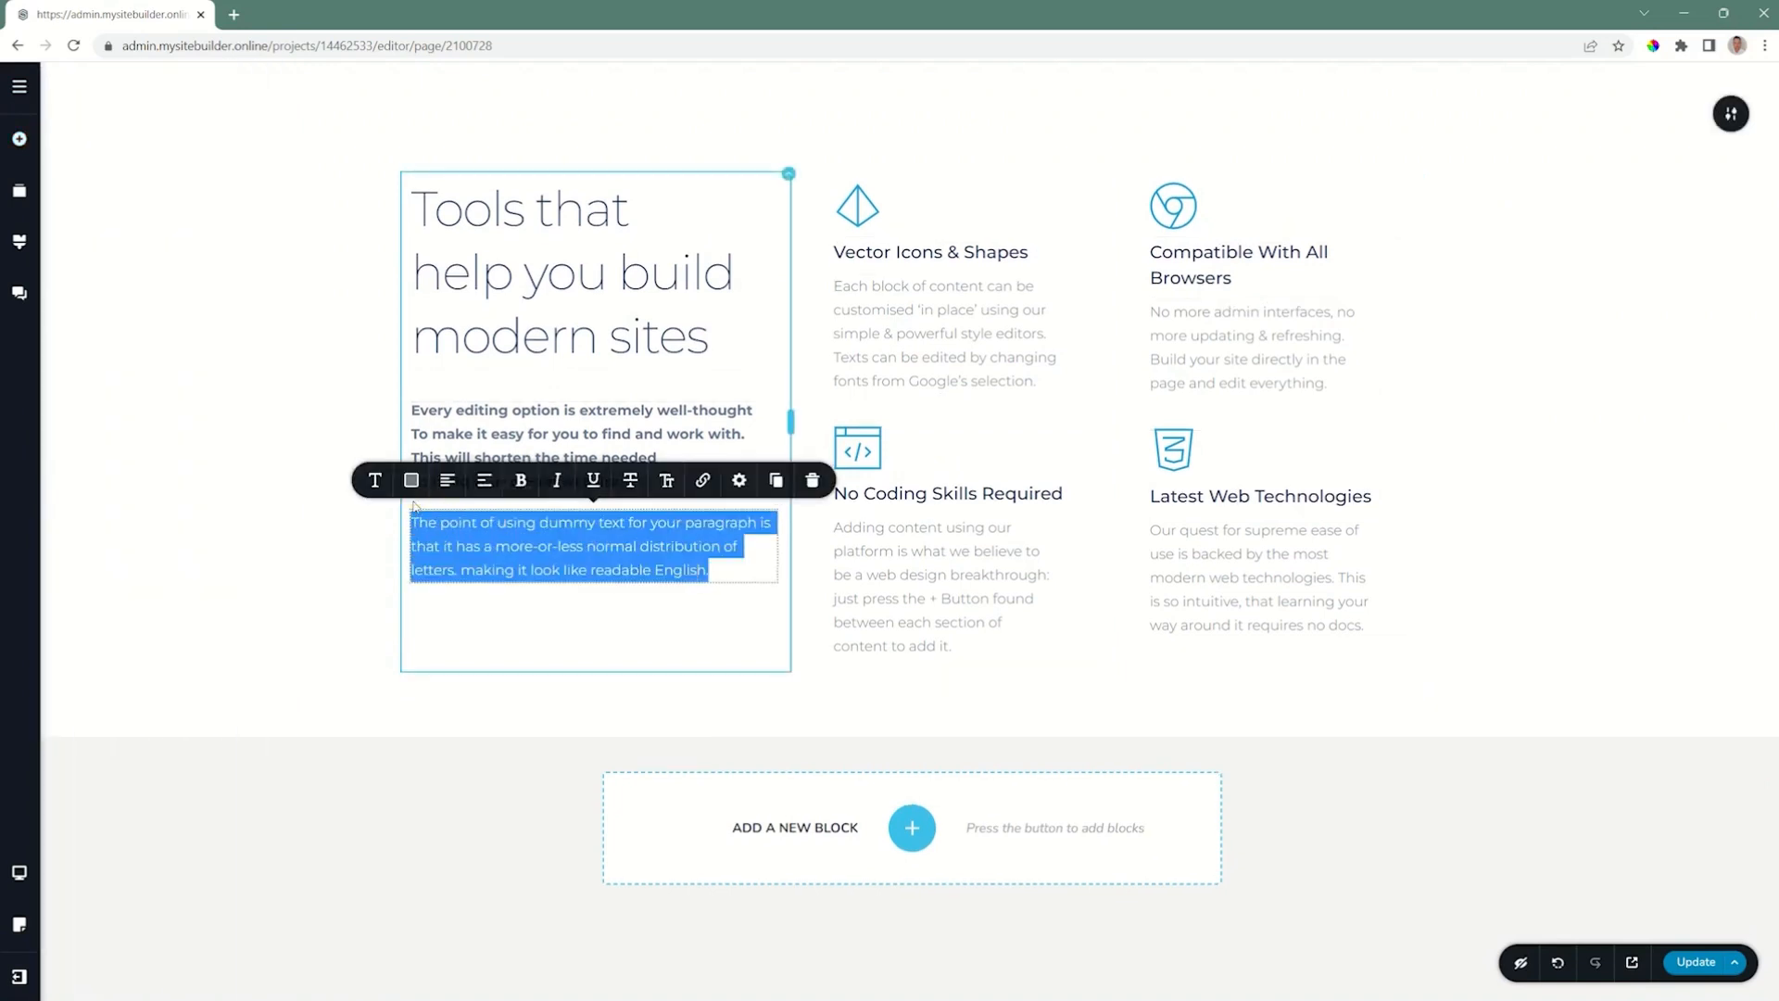
pyautogui.click(734, 577)
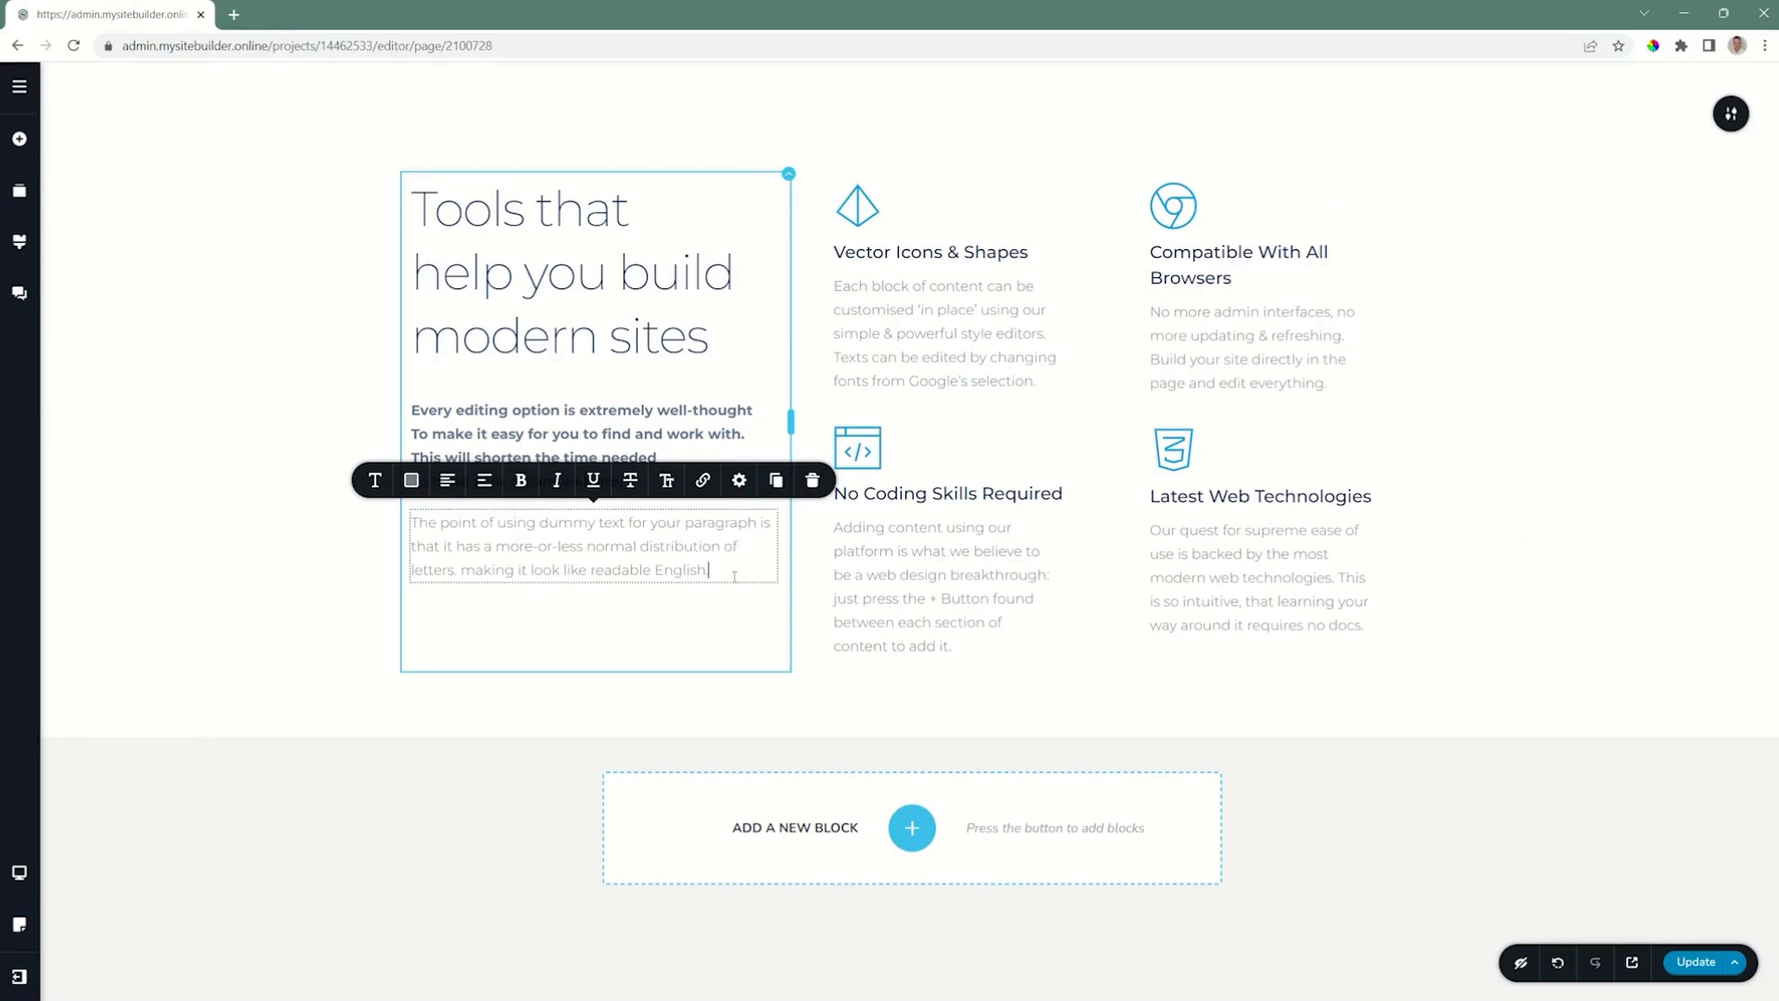
pyautogui.press('Return')
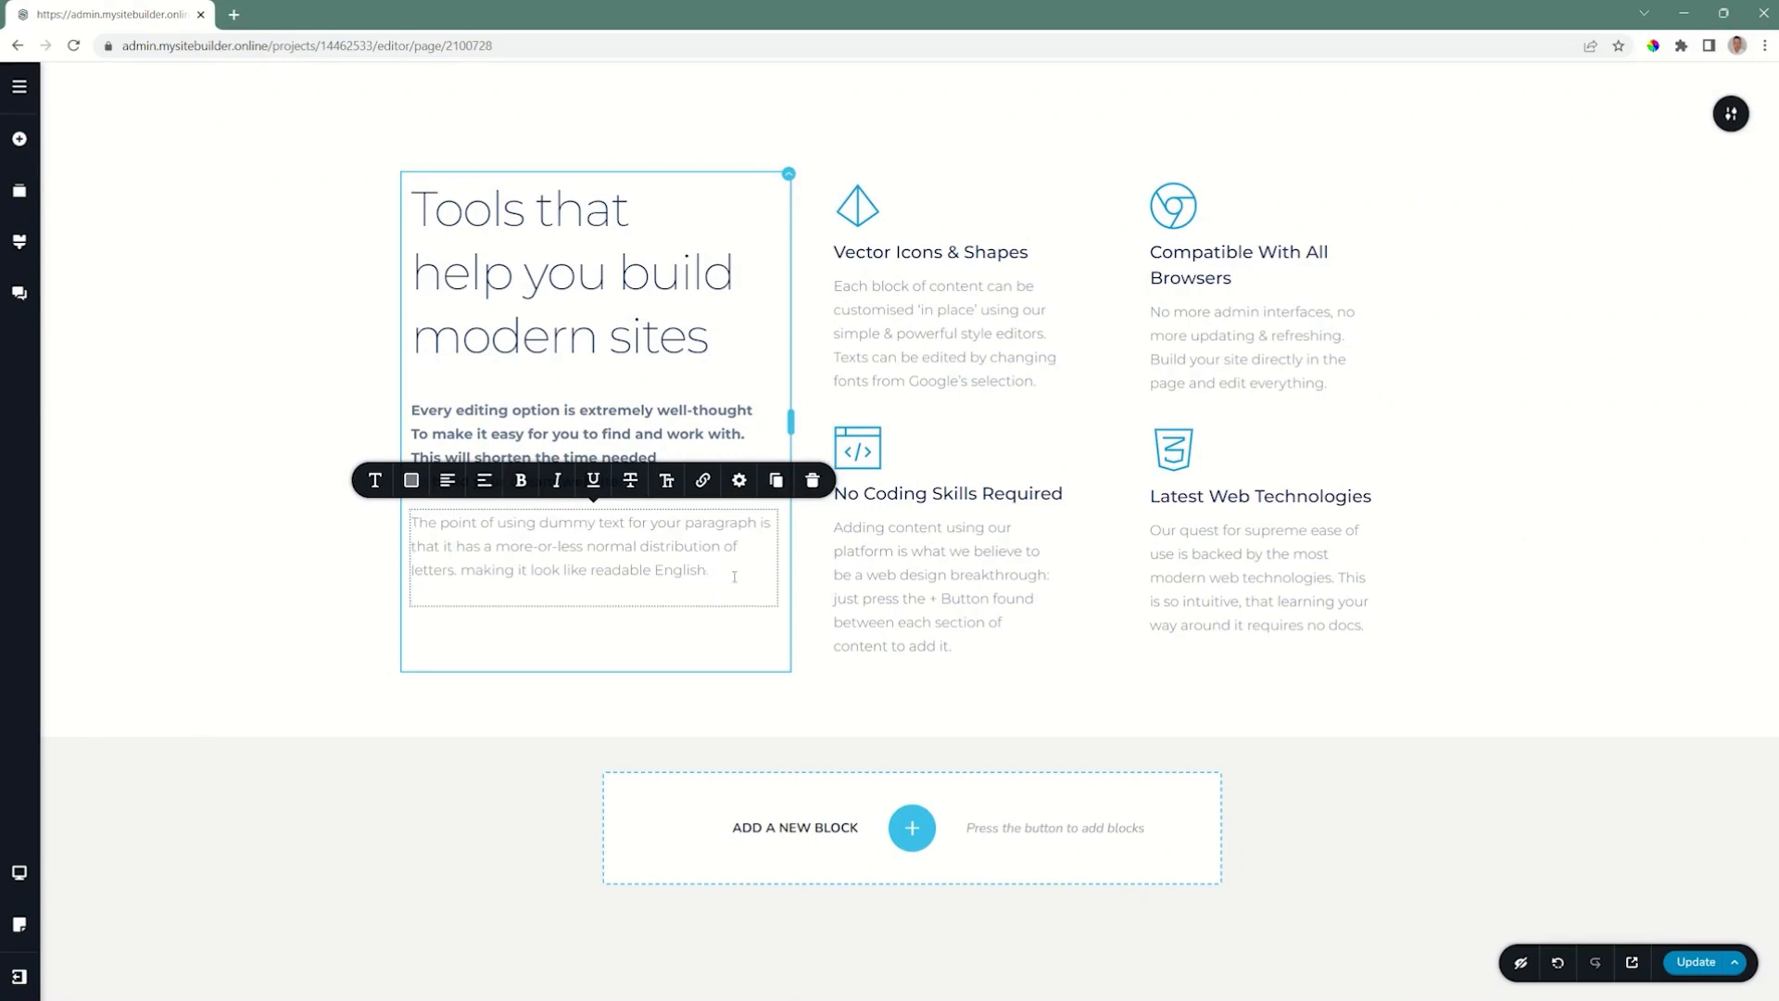
pyautogui.hotkey('ctrl', 'v')
pyautogui.hotkey('ctrl', 'v')
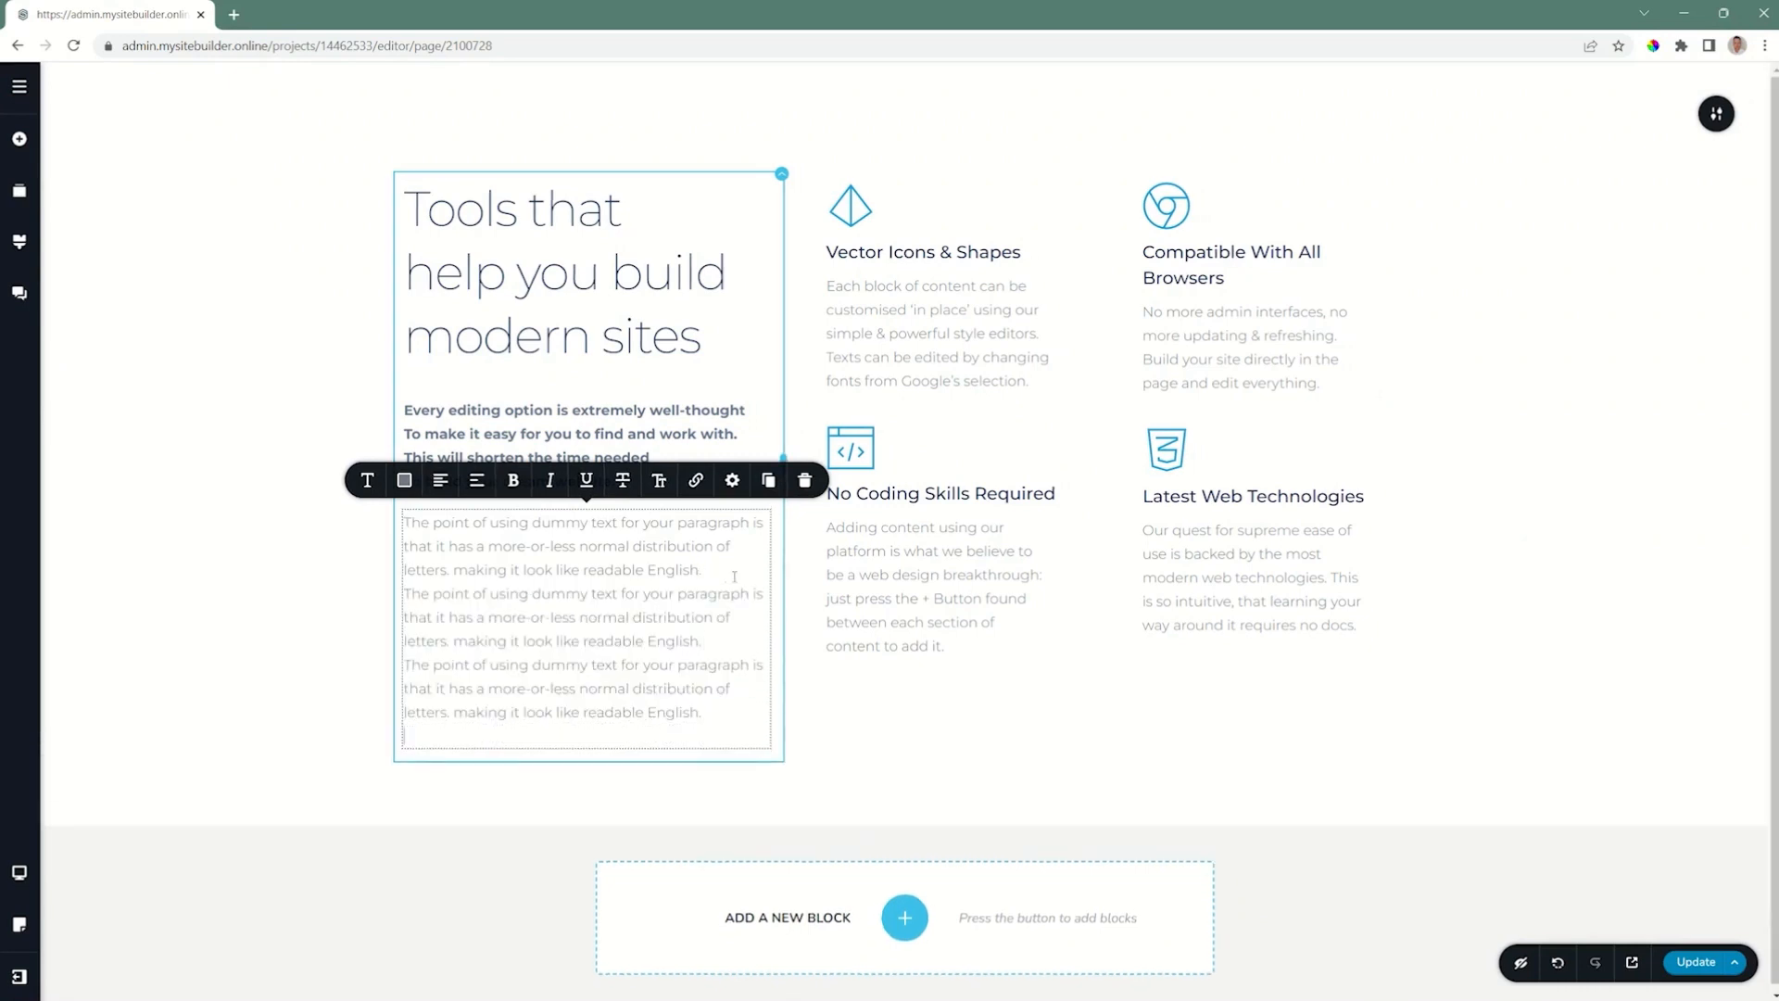
pyautogui.hotkey('ctrl', 'v')
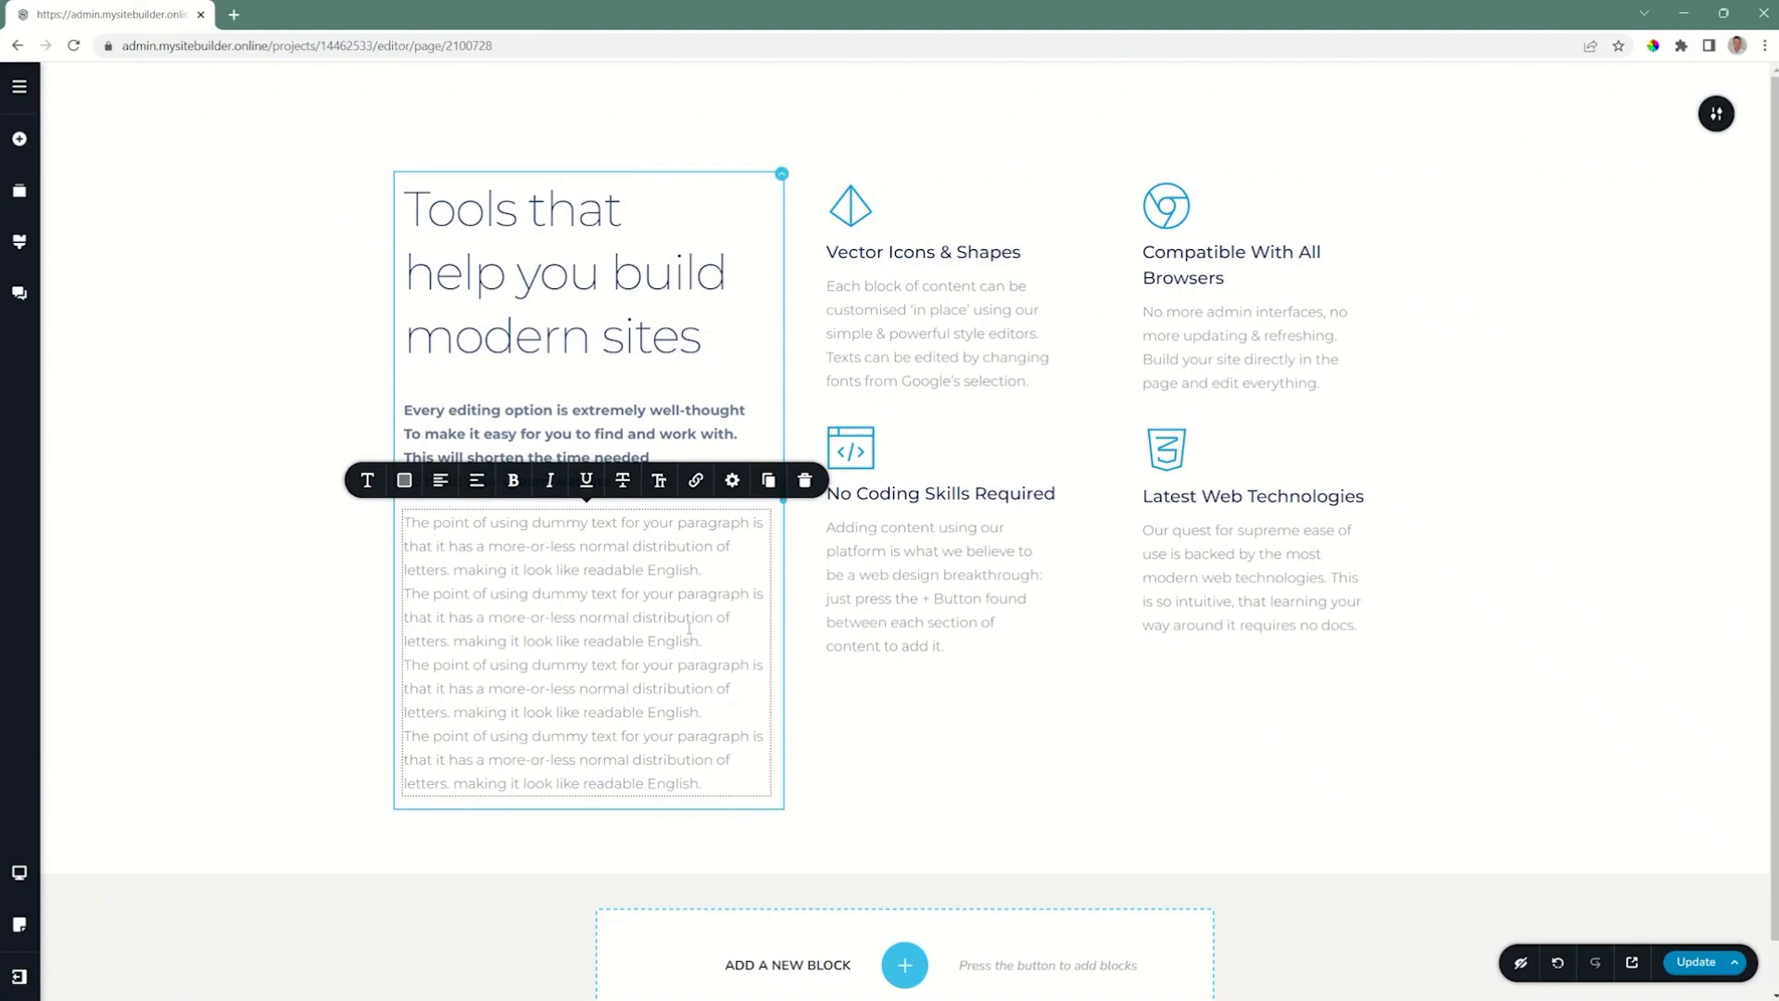
# Step: Set the gap above to 14 for all paragraphs in the dummy text element
pyautogui.hotkey('ctrl', 'a')
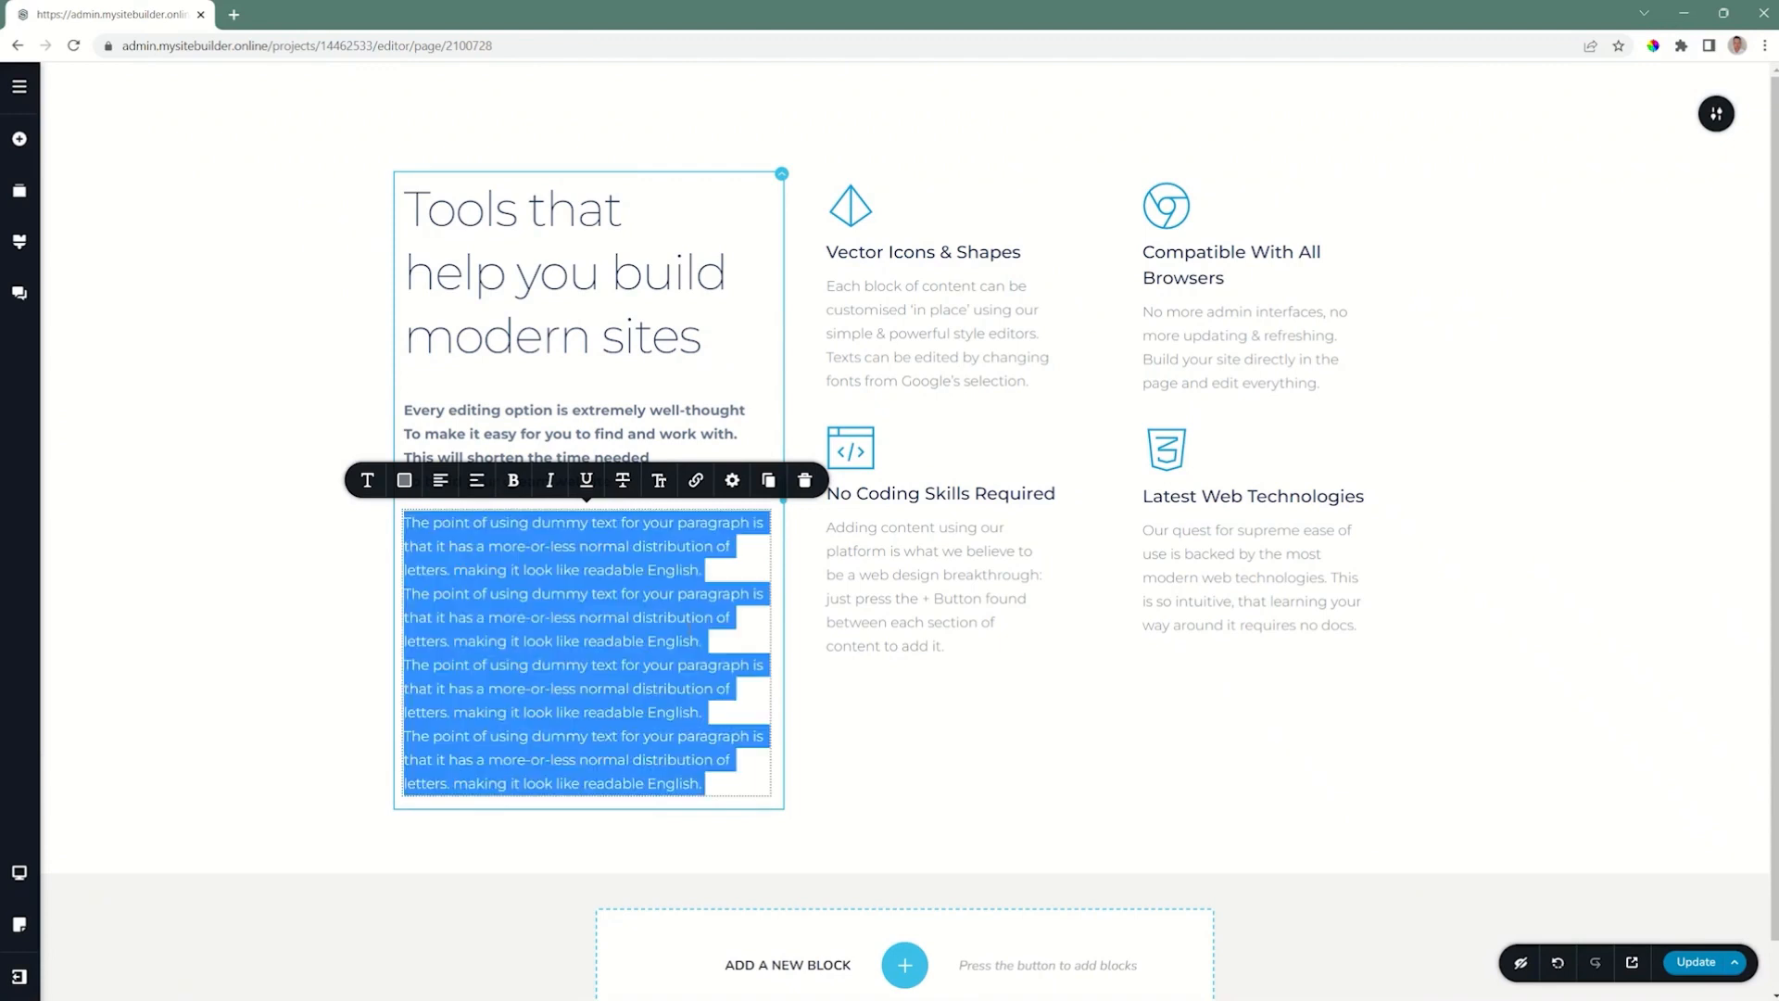
pyautogui.click(732, 480)
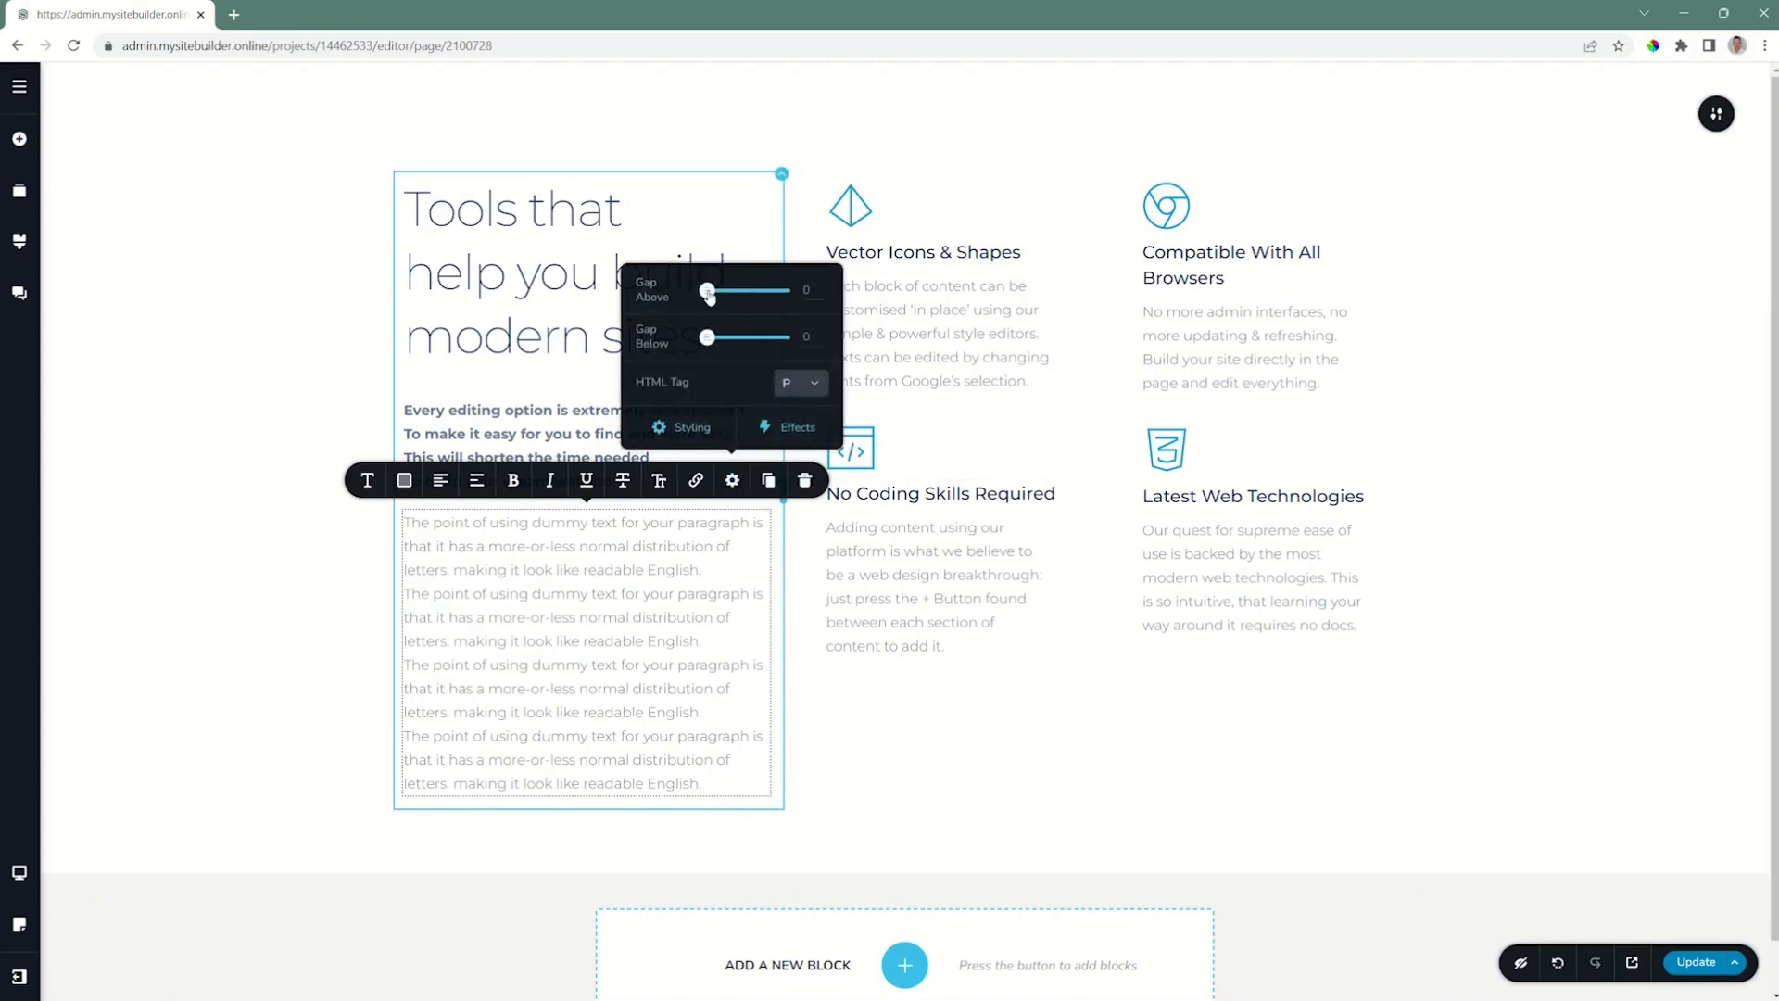
pyautogui.moveTo(710, 292); pyautogui.dragTo(717, 291)
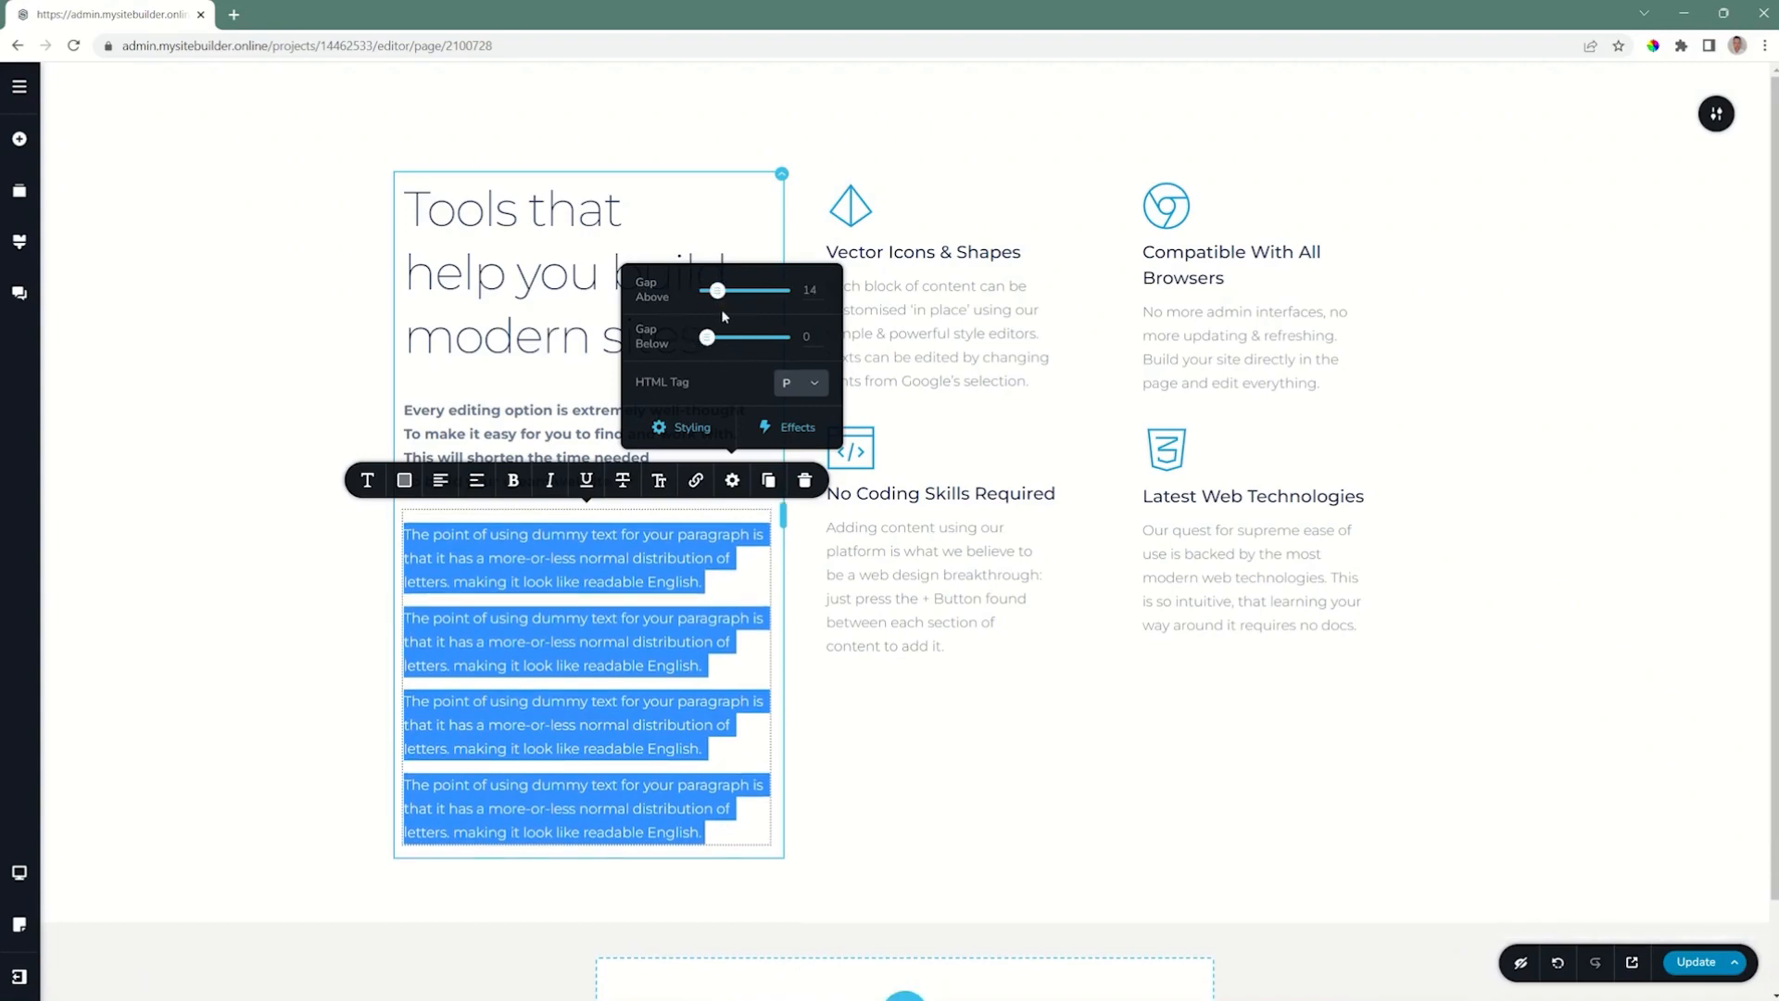
pyautogui.click(685, 515)
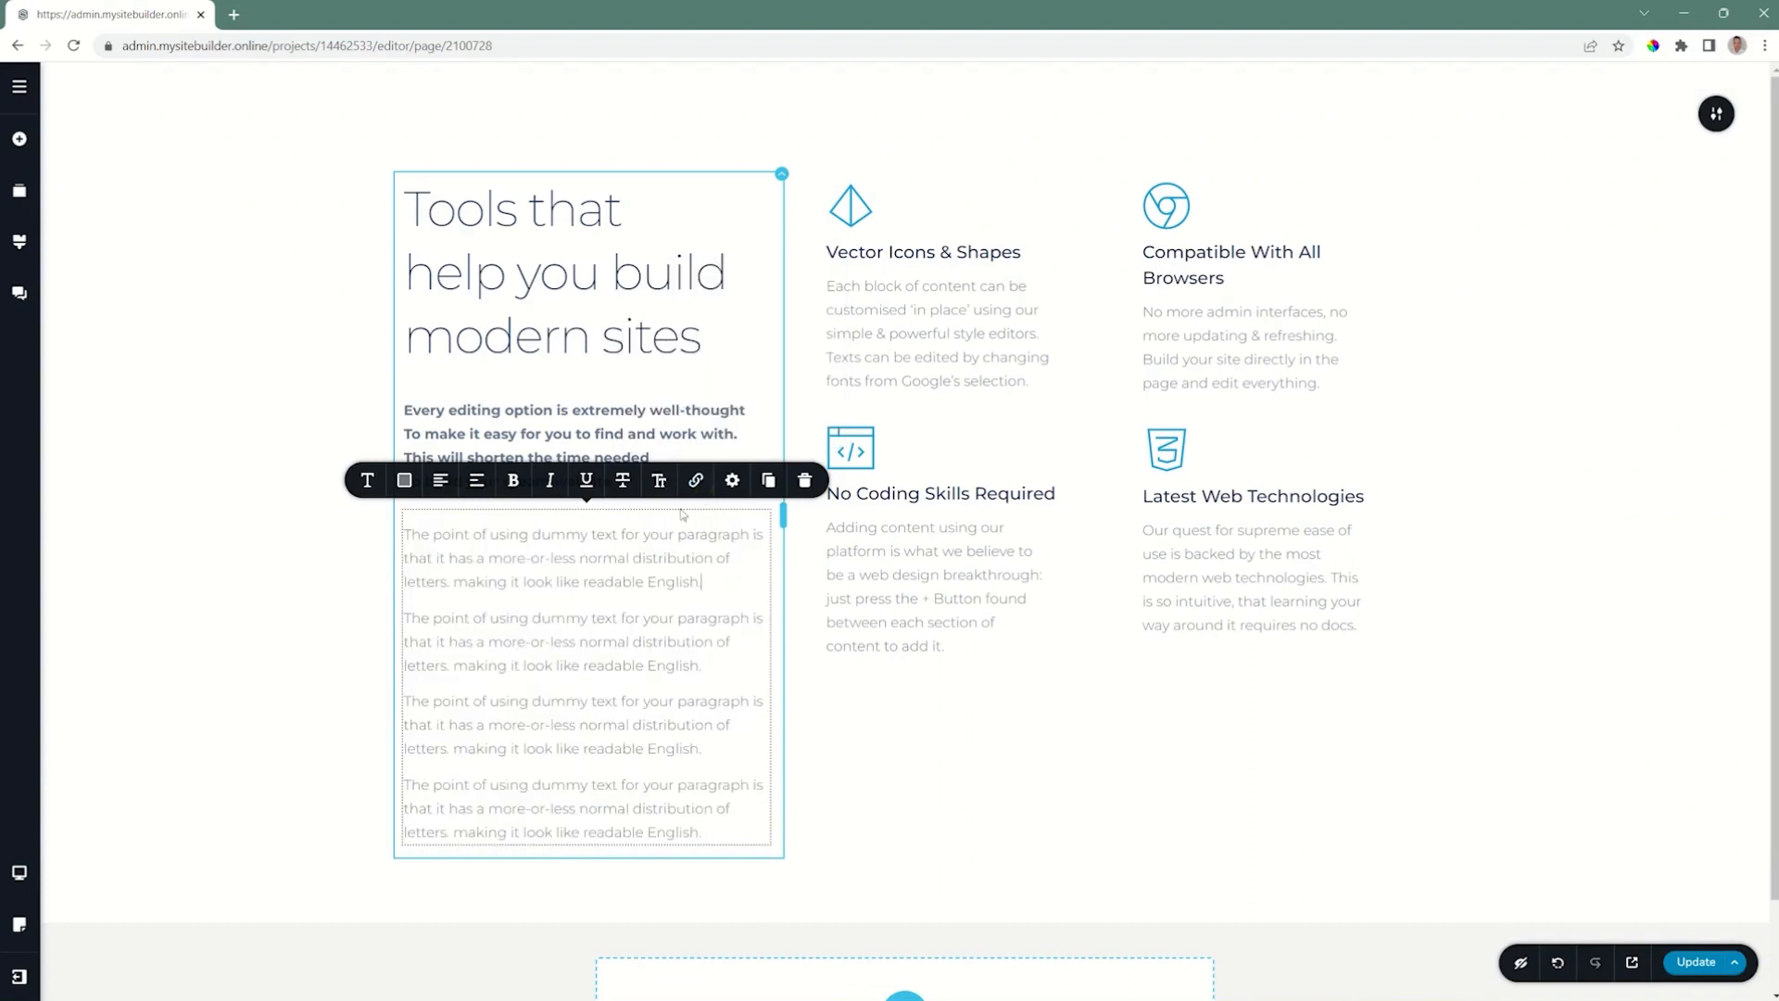
pyautogui.click(874, 767)
pyautogui.click(584, 680)
# Step: Examine the HTML tag choices and the typography style presets available for the "Tools that help you build modern sites" heading
pyautogui.click(655, 273)
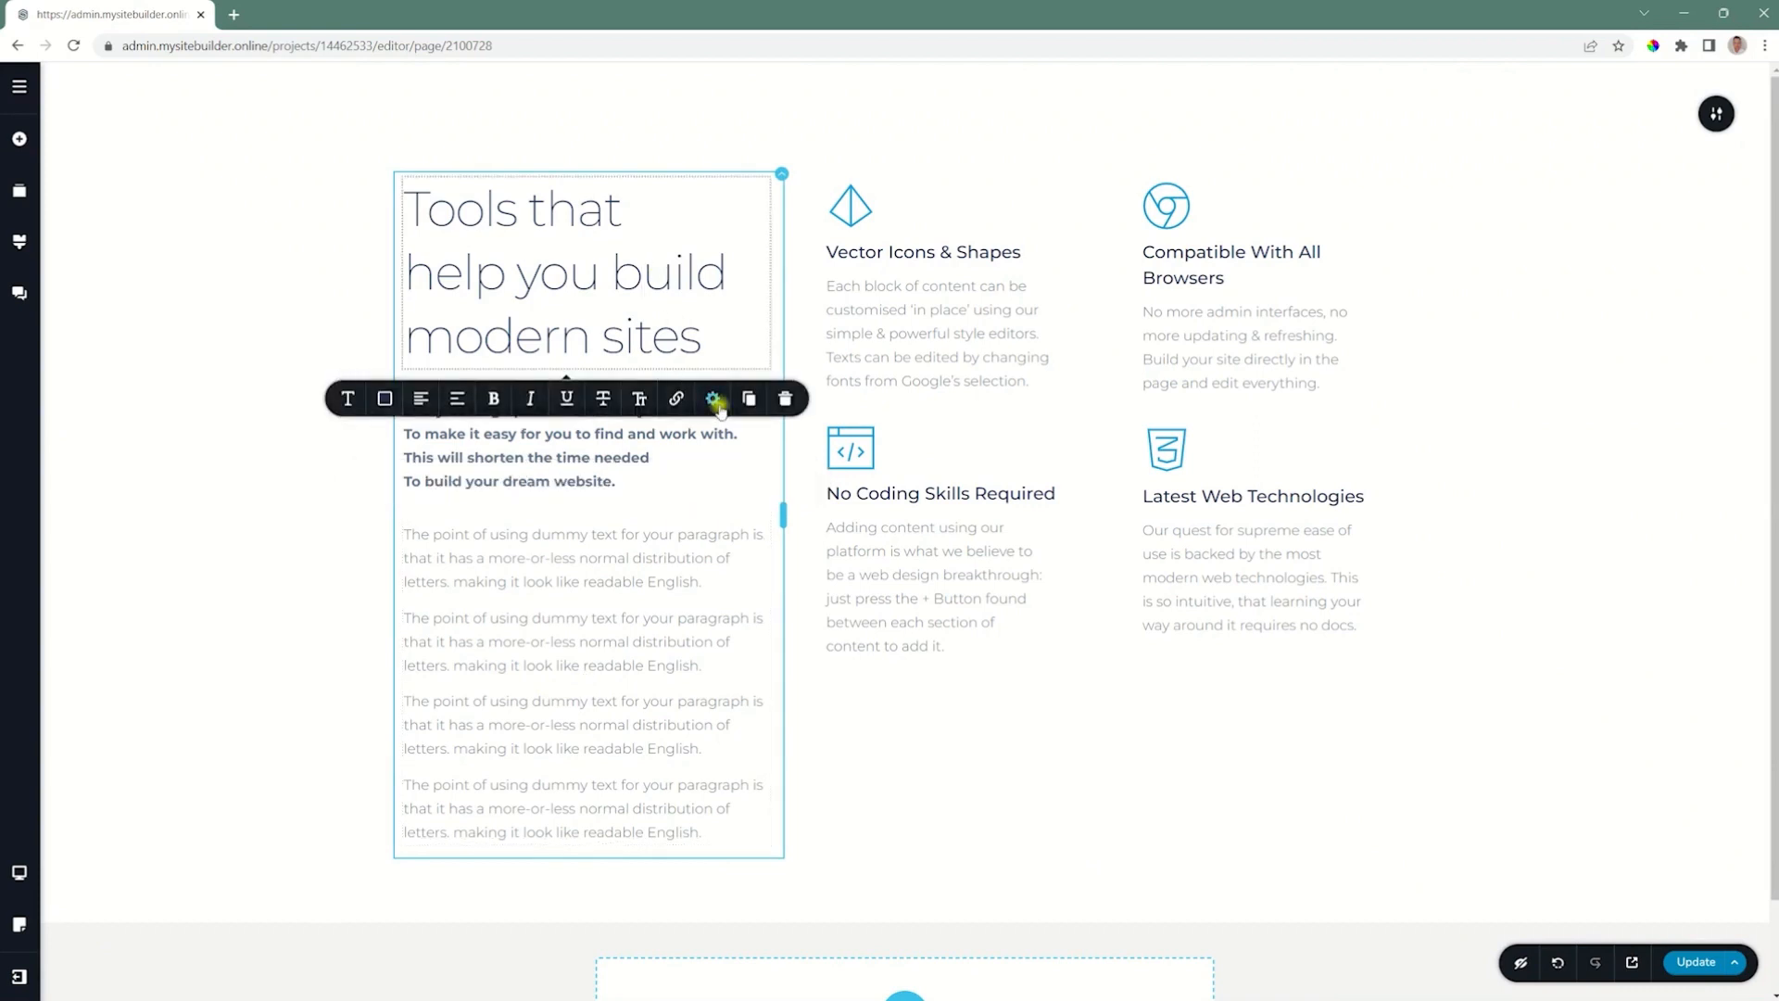
pyautogui.click(713, 398)
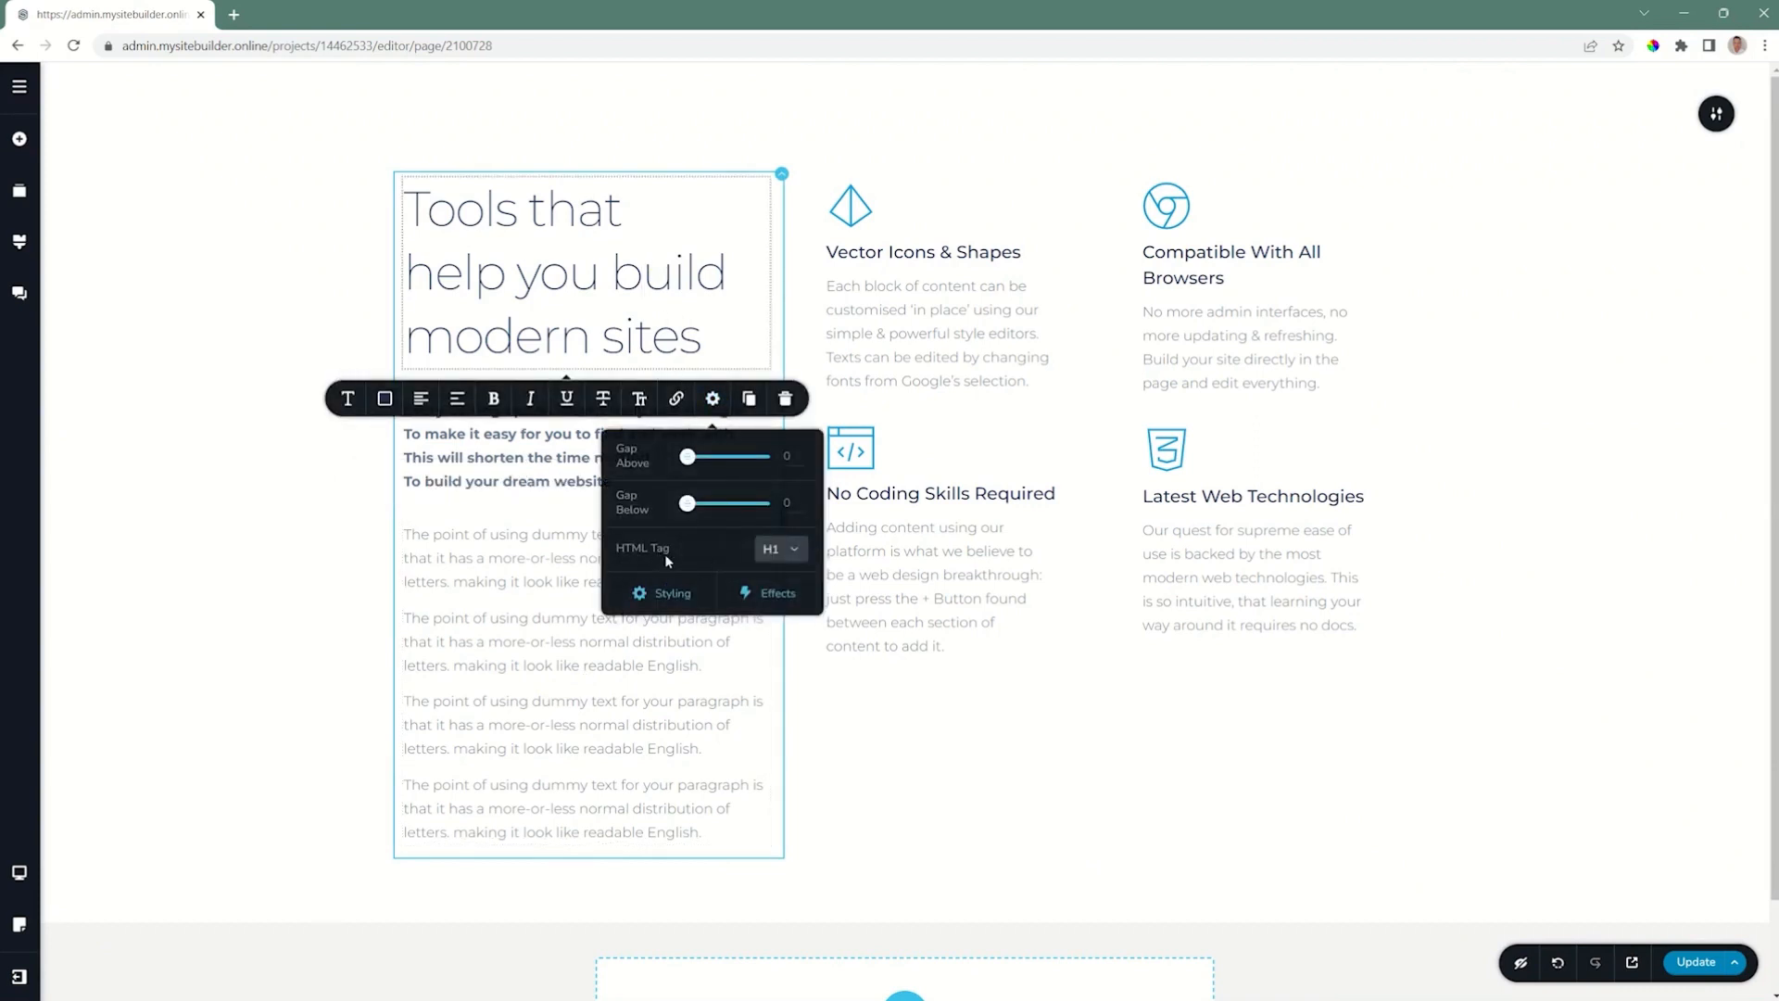
pyautogui.click(784, 550)
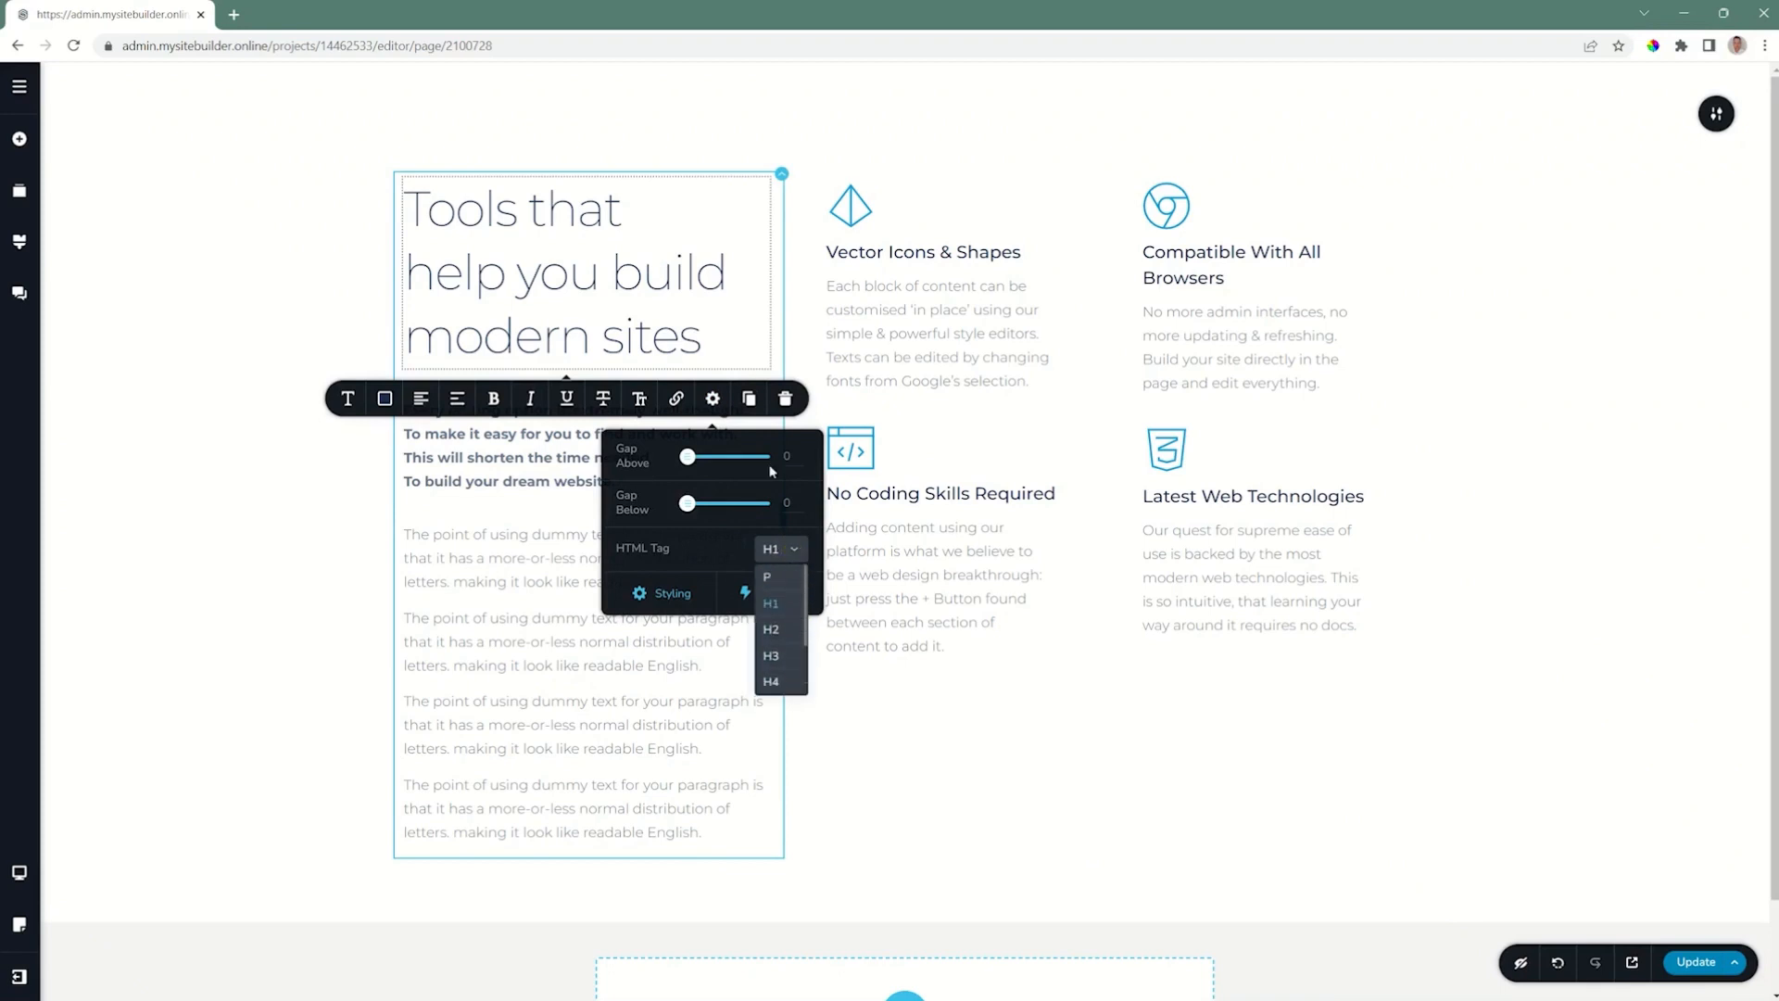
pyautogui.click(790, 551)
pyautogui.click(345, 399)
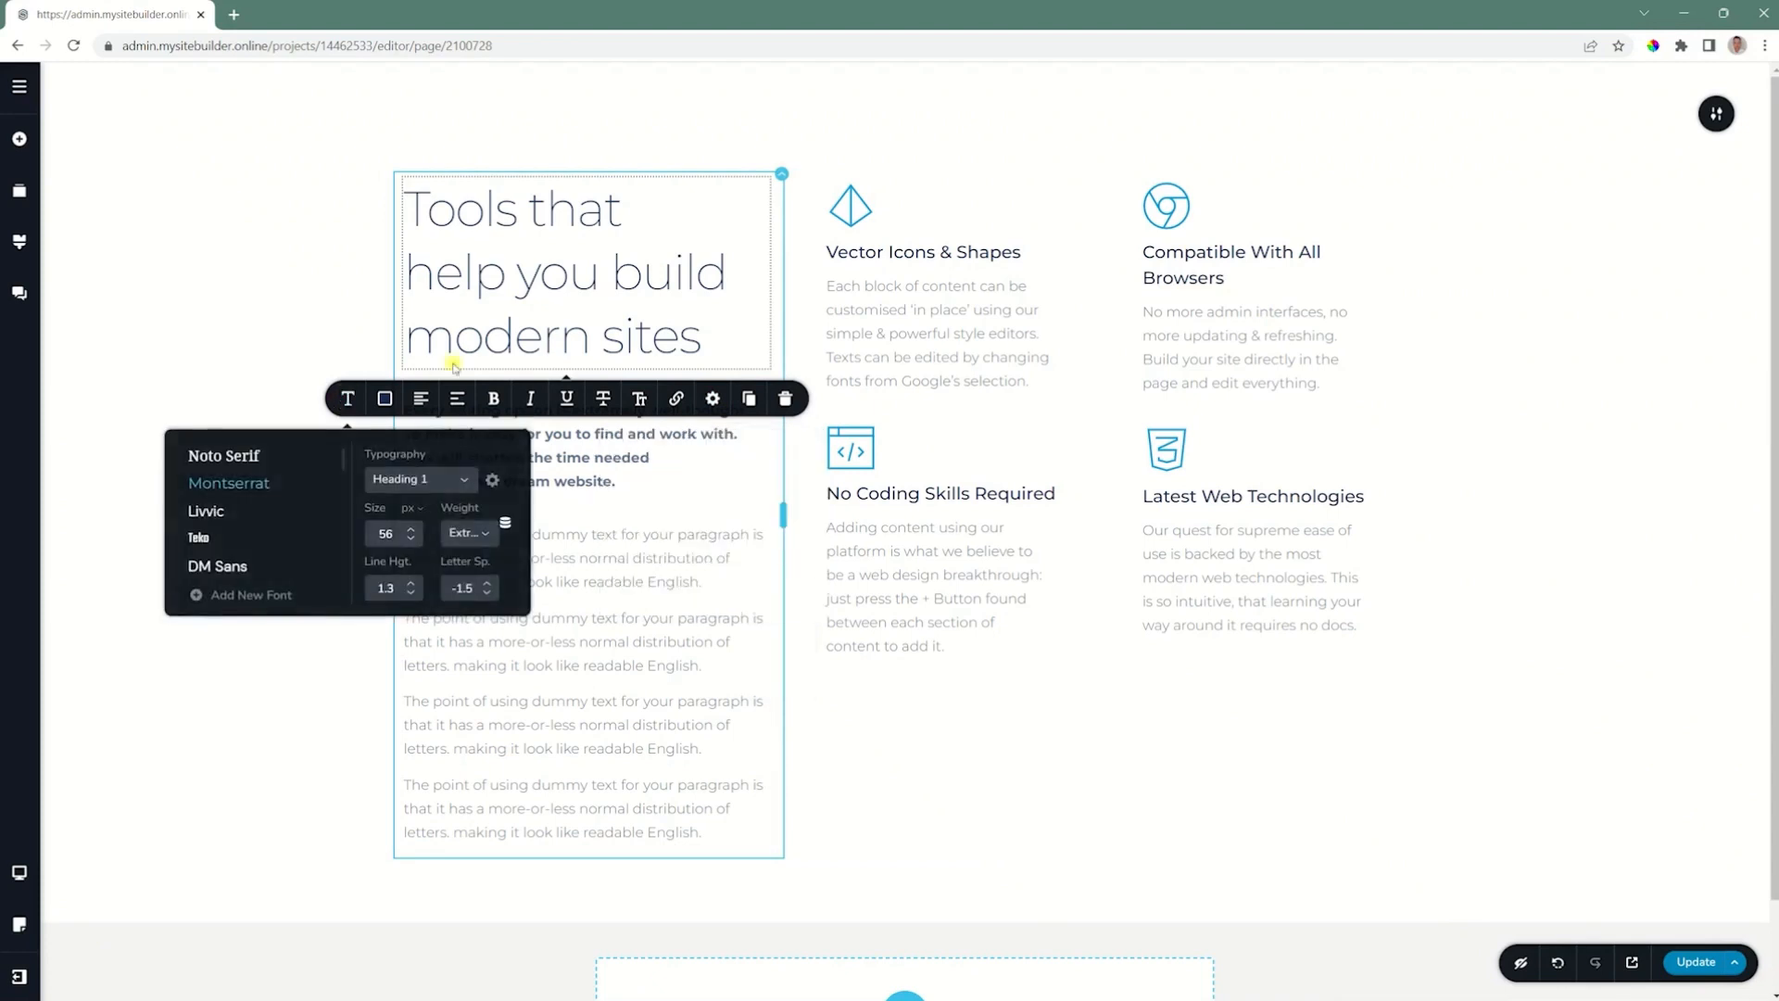
pyautogui.click(454, 481)
pyautogui.scroll(-2, 439, 499)
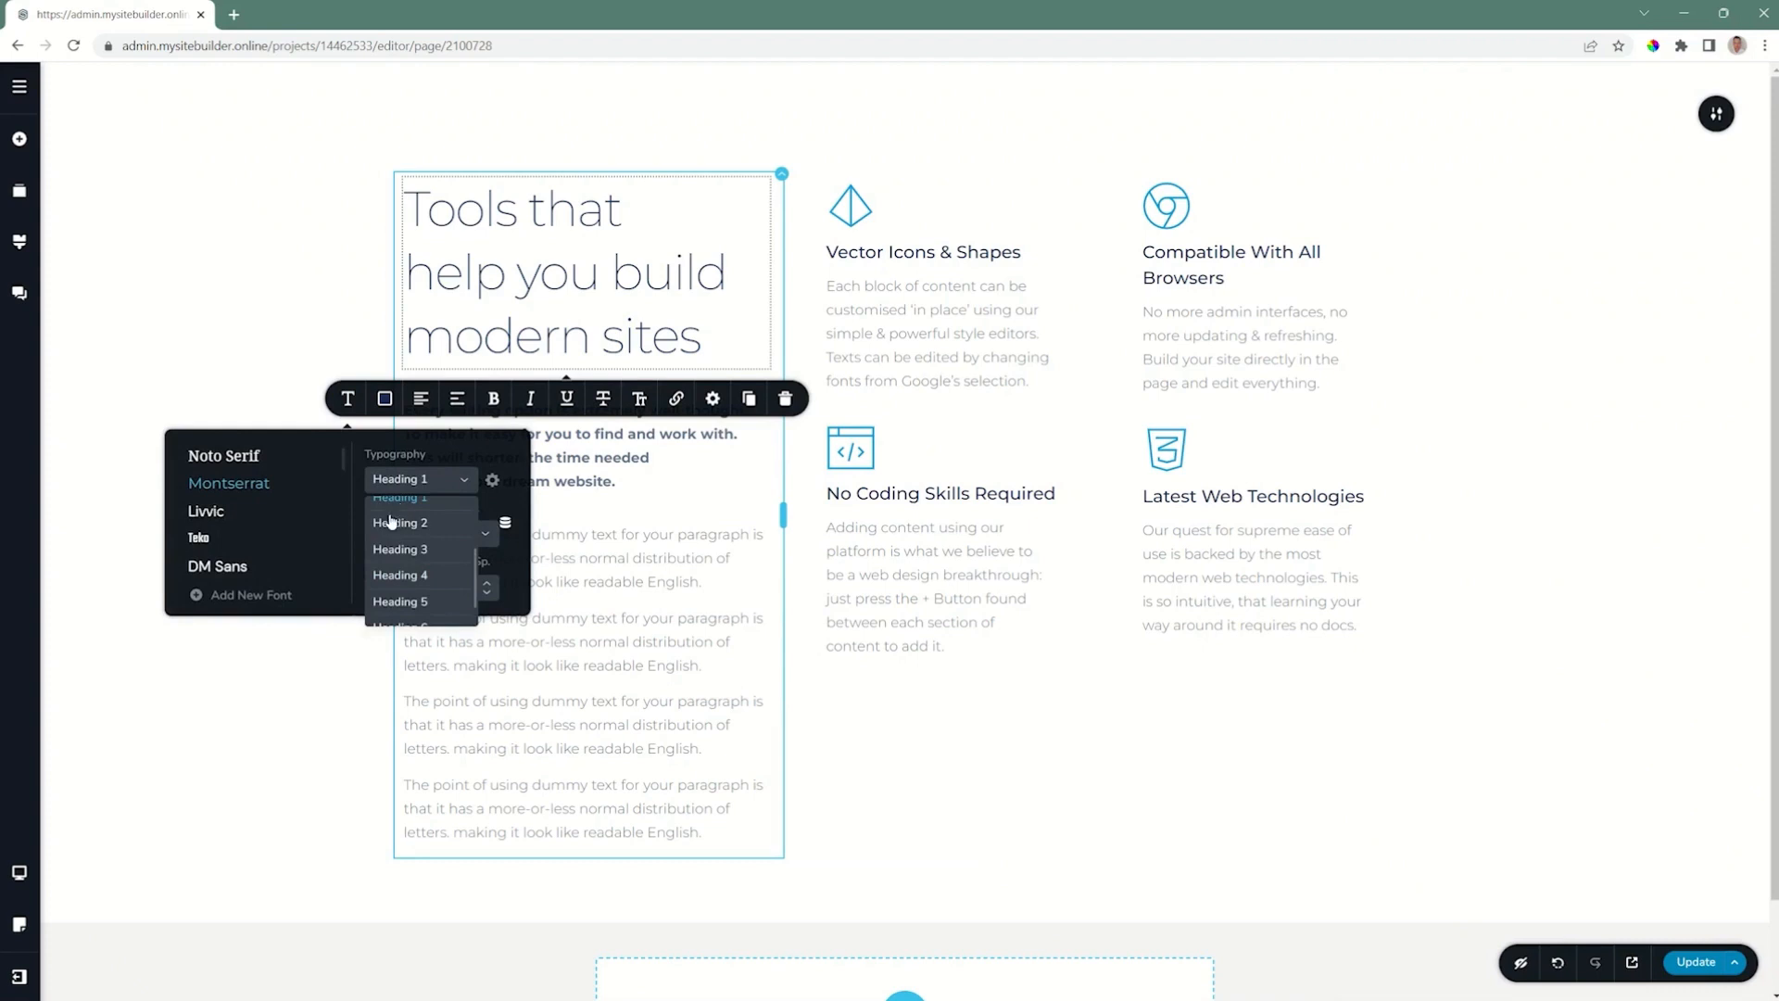
pyautogui.scroll(2, 389, 525)
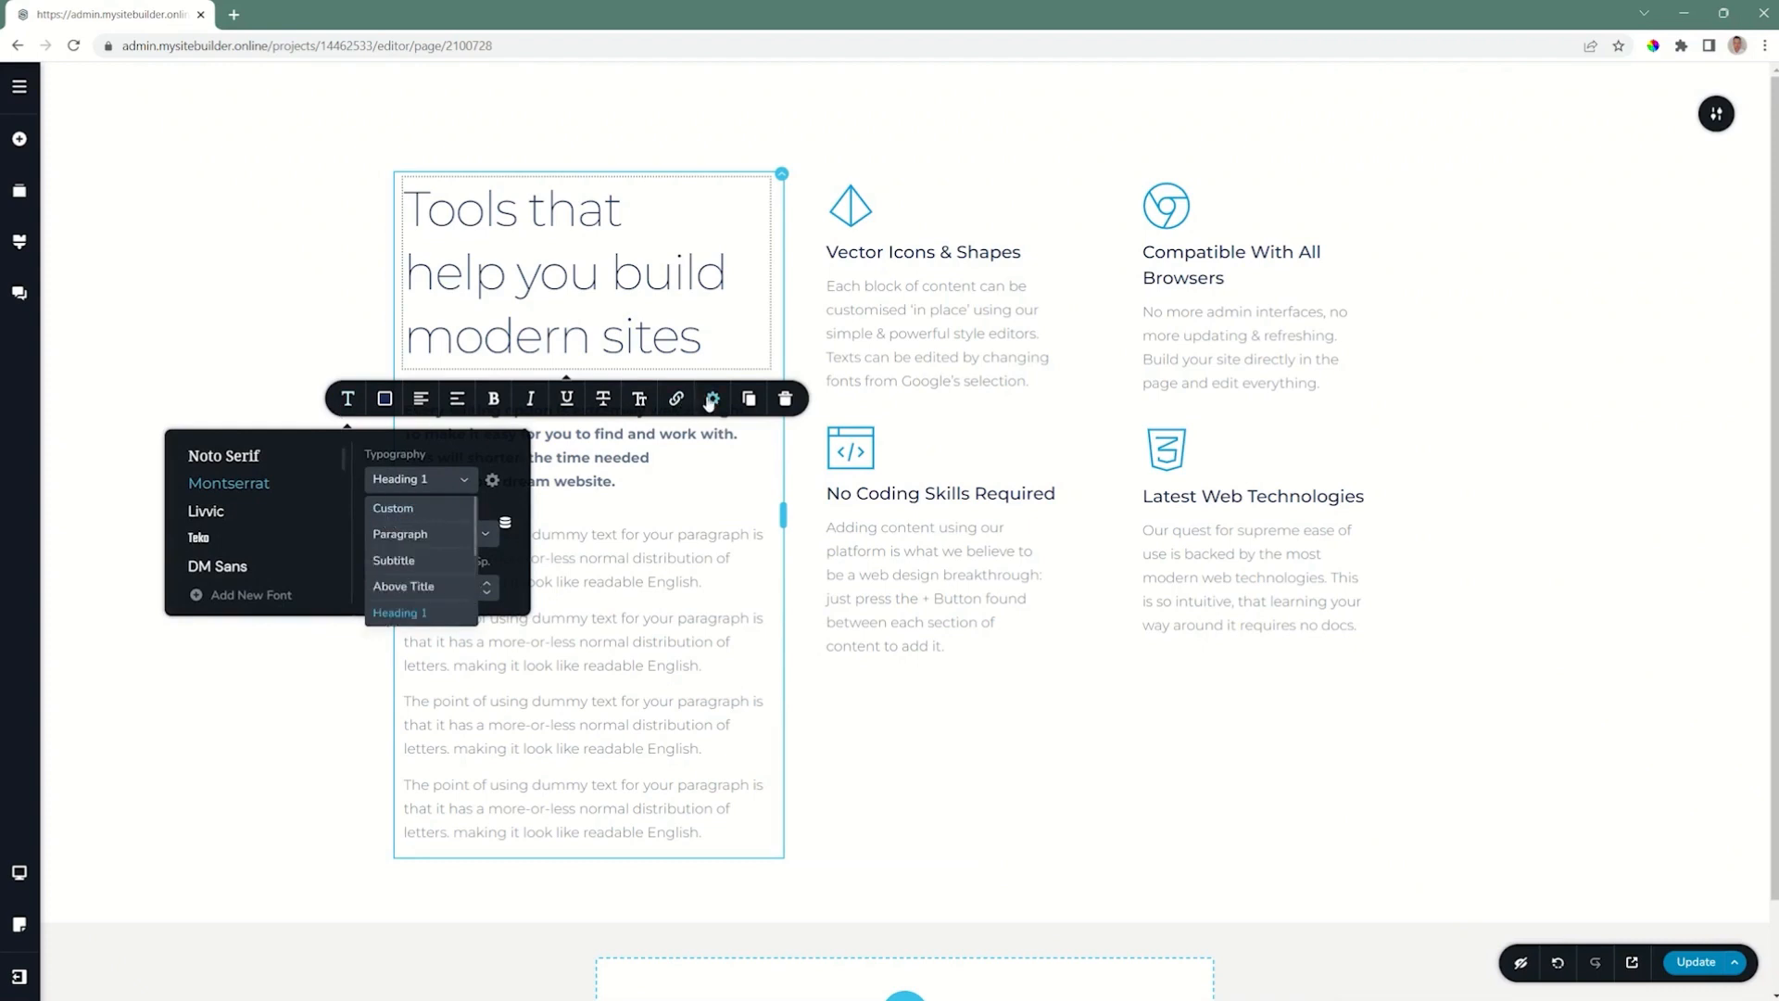
# Step: Set the HTML tag of the "Tools that help you build modern sites" heading to H2
pyautogui.click(712, 399)
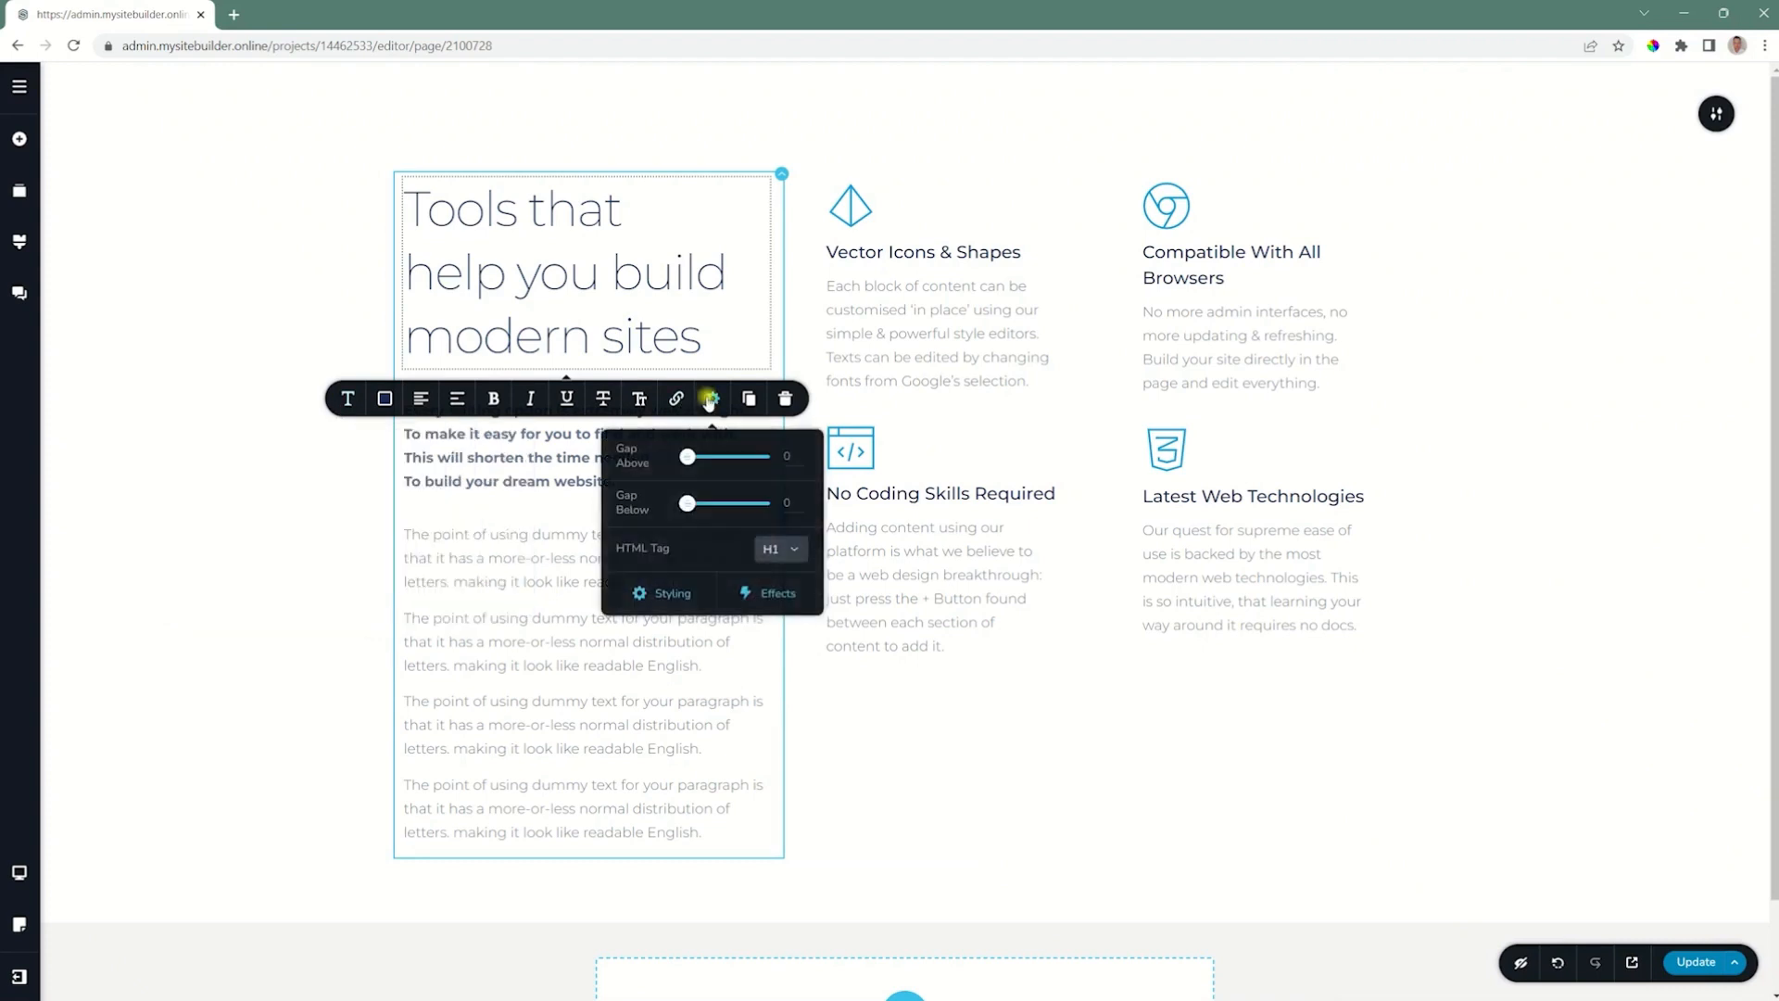
pyautogui.click(780, 553)
pyautogui.click(772, 629)
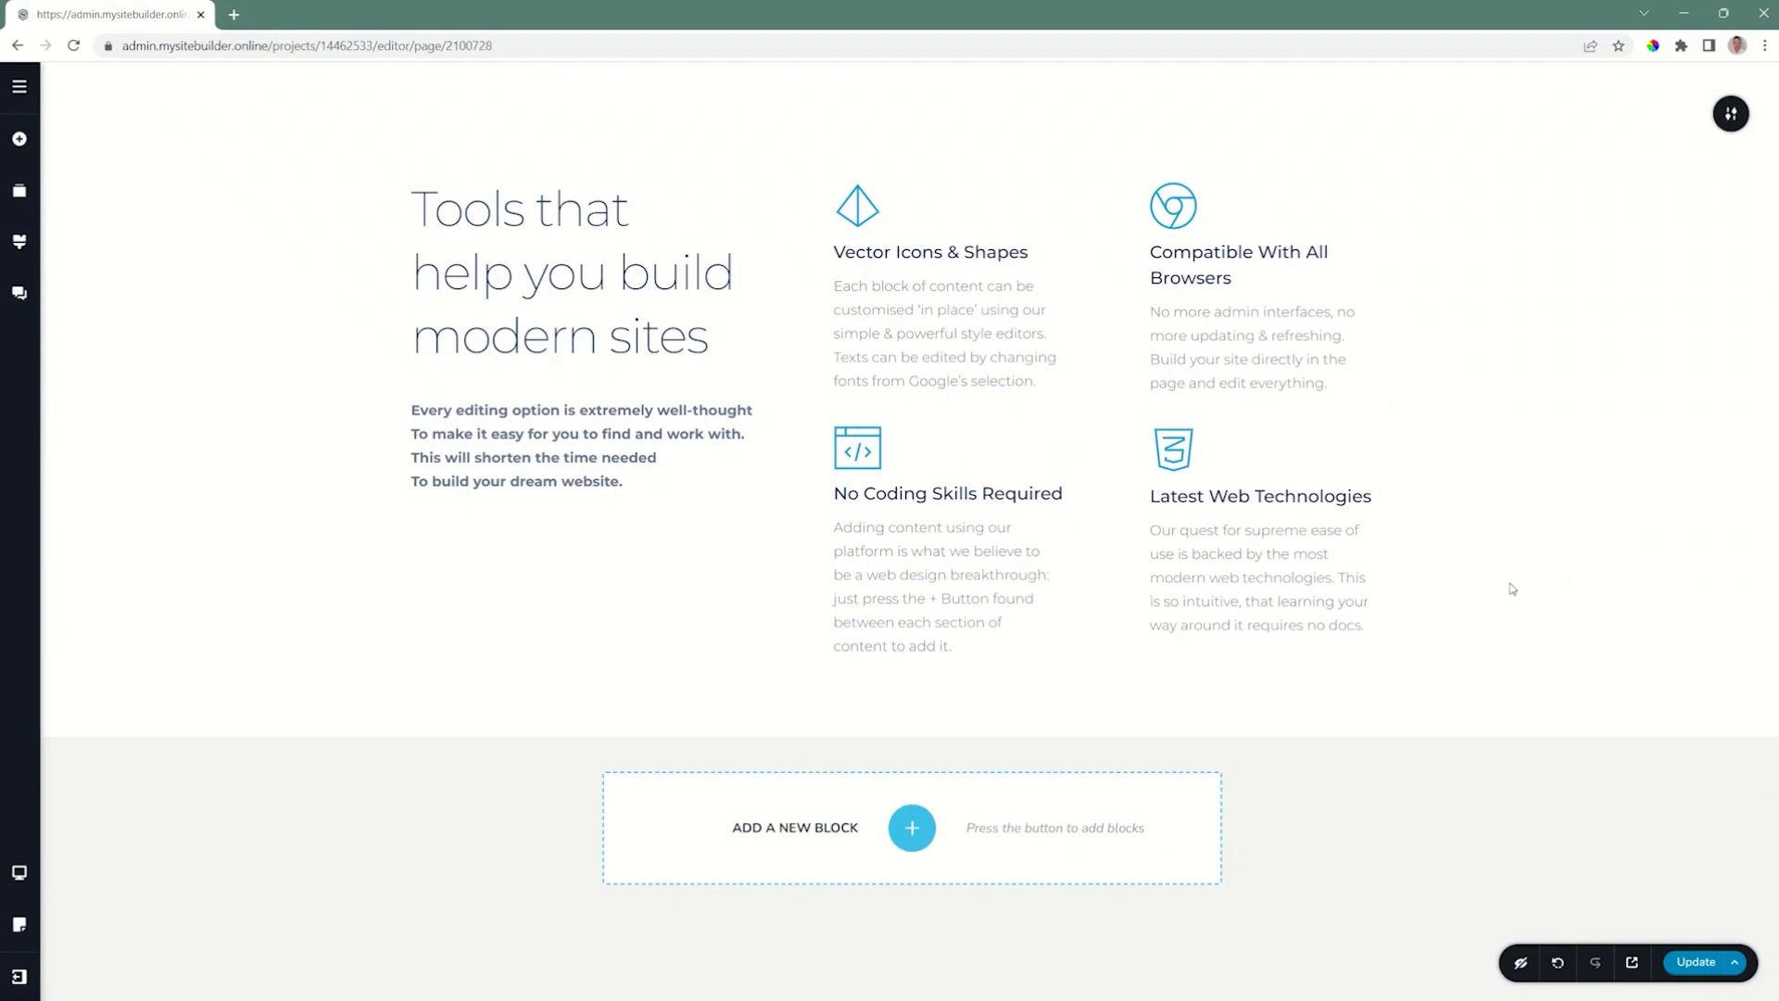
# Step: Switch the page to the Tablet view and examine the main heading's typography and alignment settings there
pyautogui.click(19, 873)
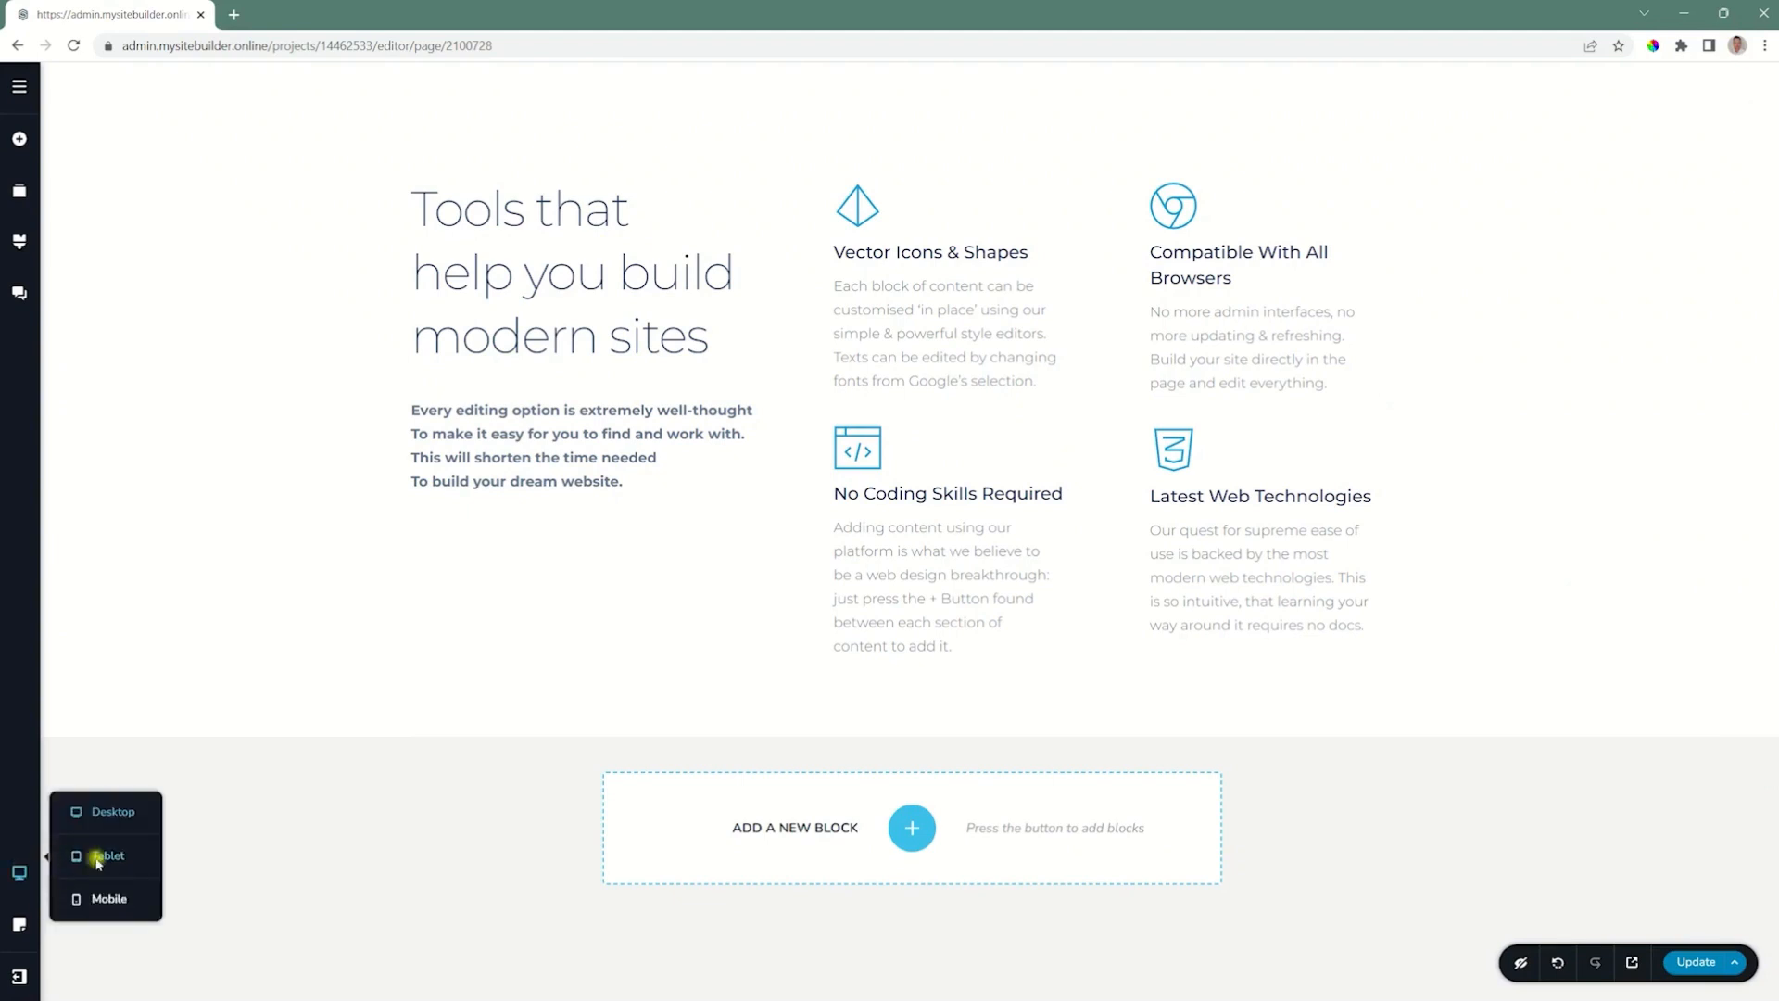
pyautogui.click(98, 858)
pyautogui.click(997, 151)
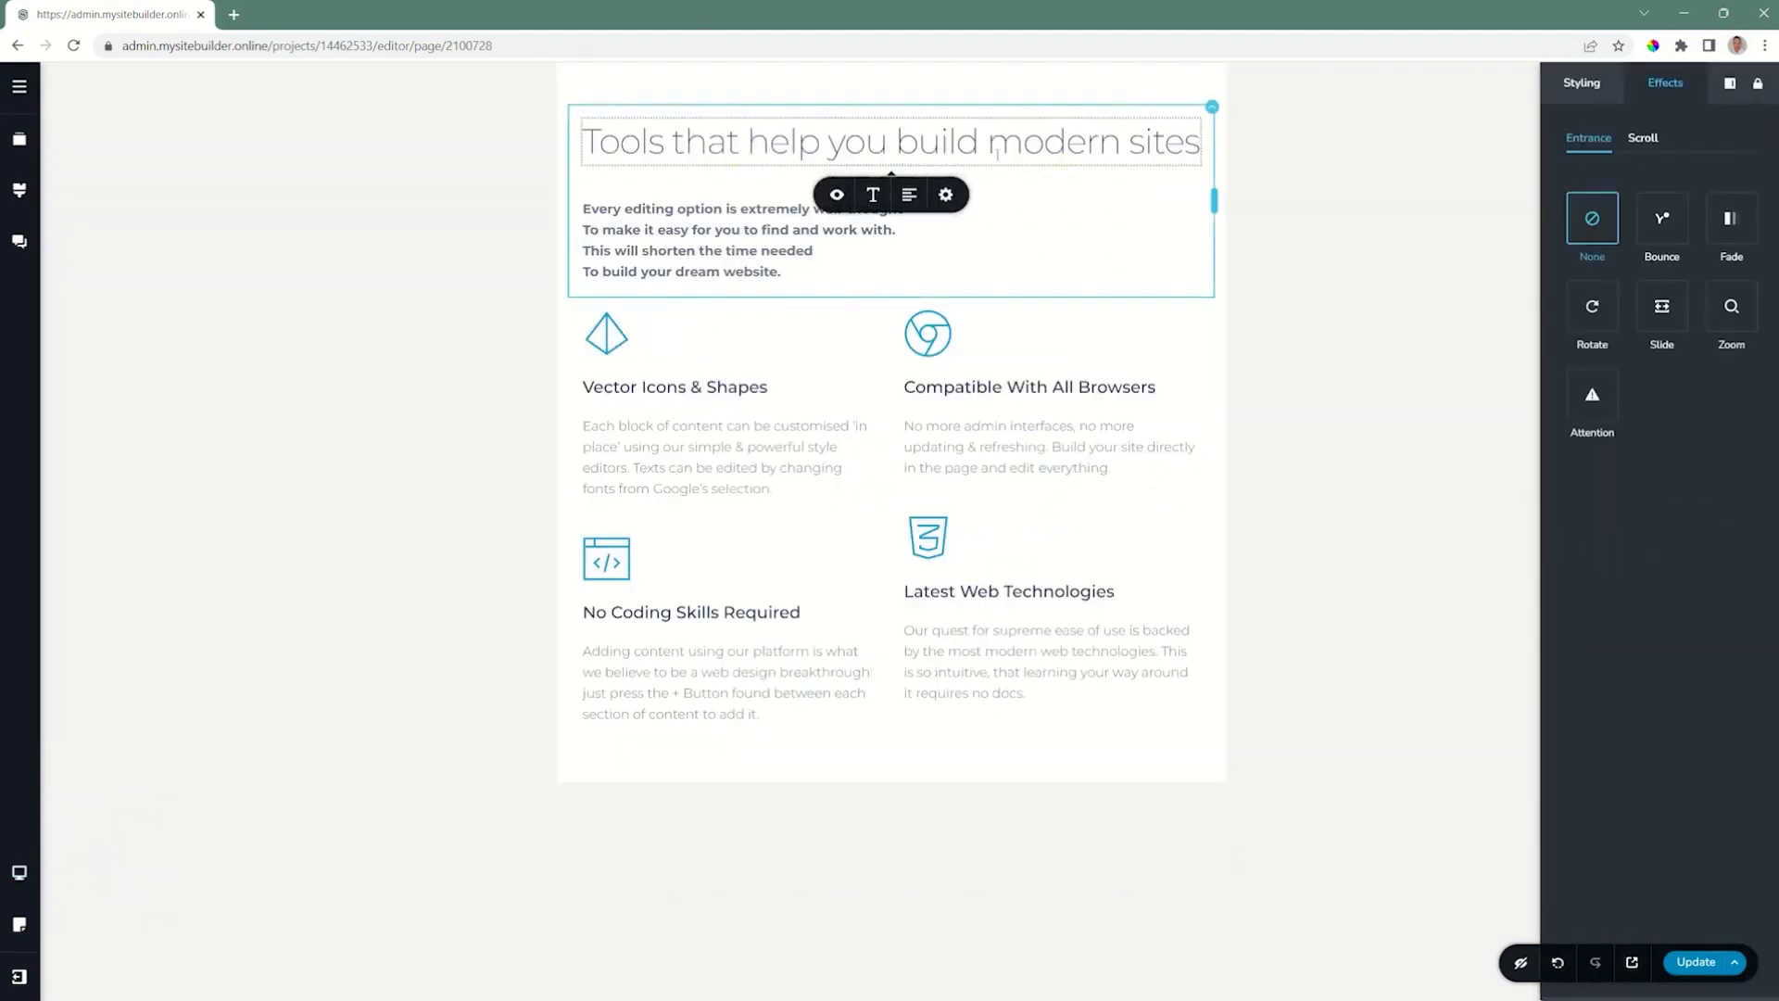
pyautogui.click(872, 196)
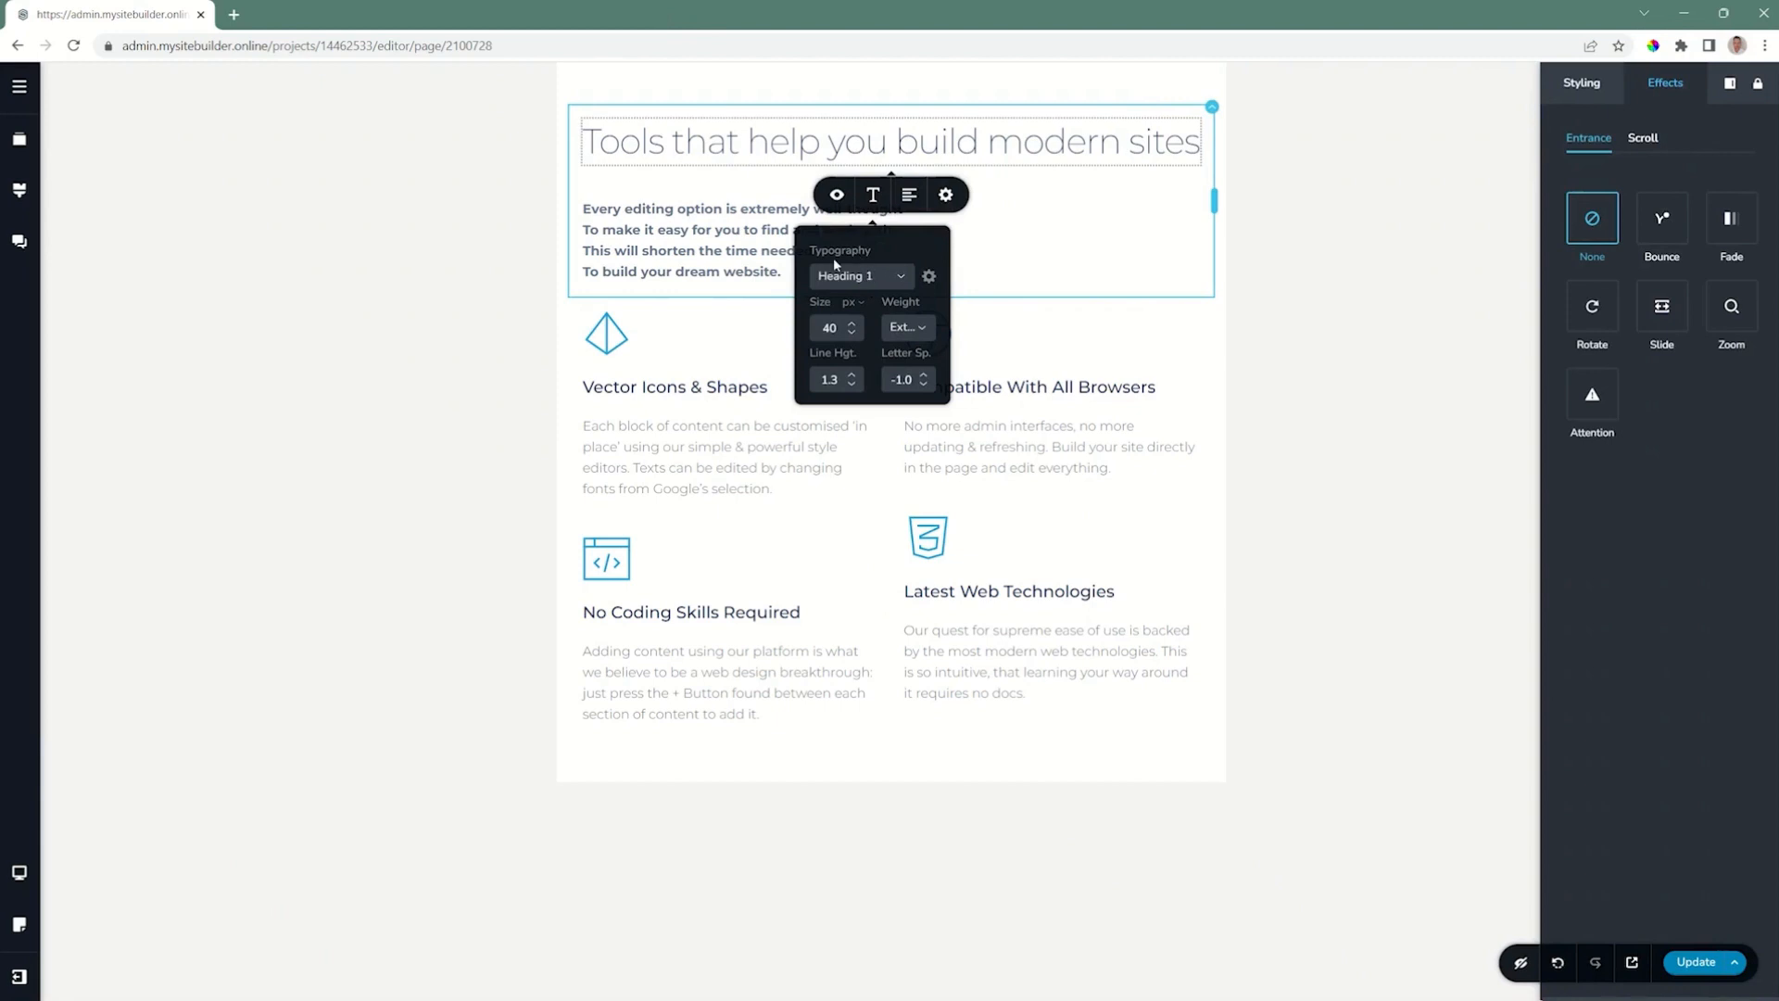
pyautogui.click(909, 195)
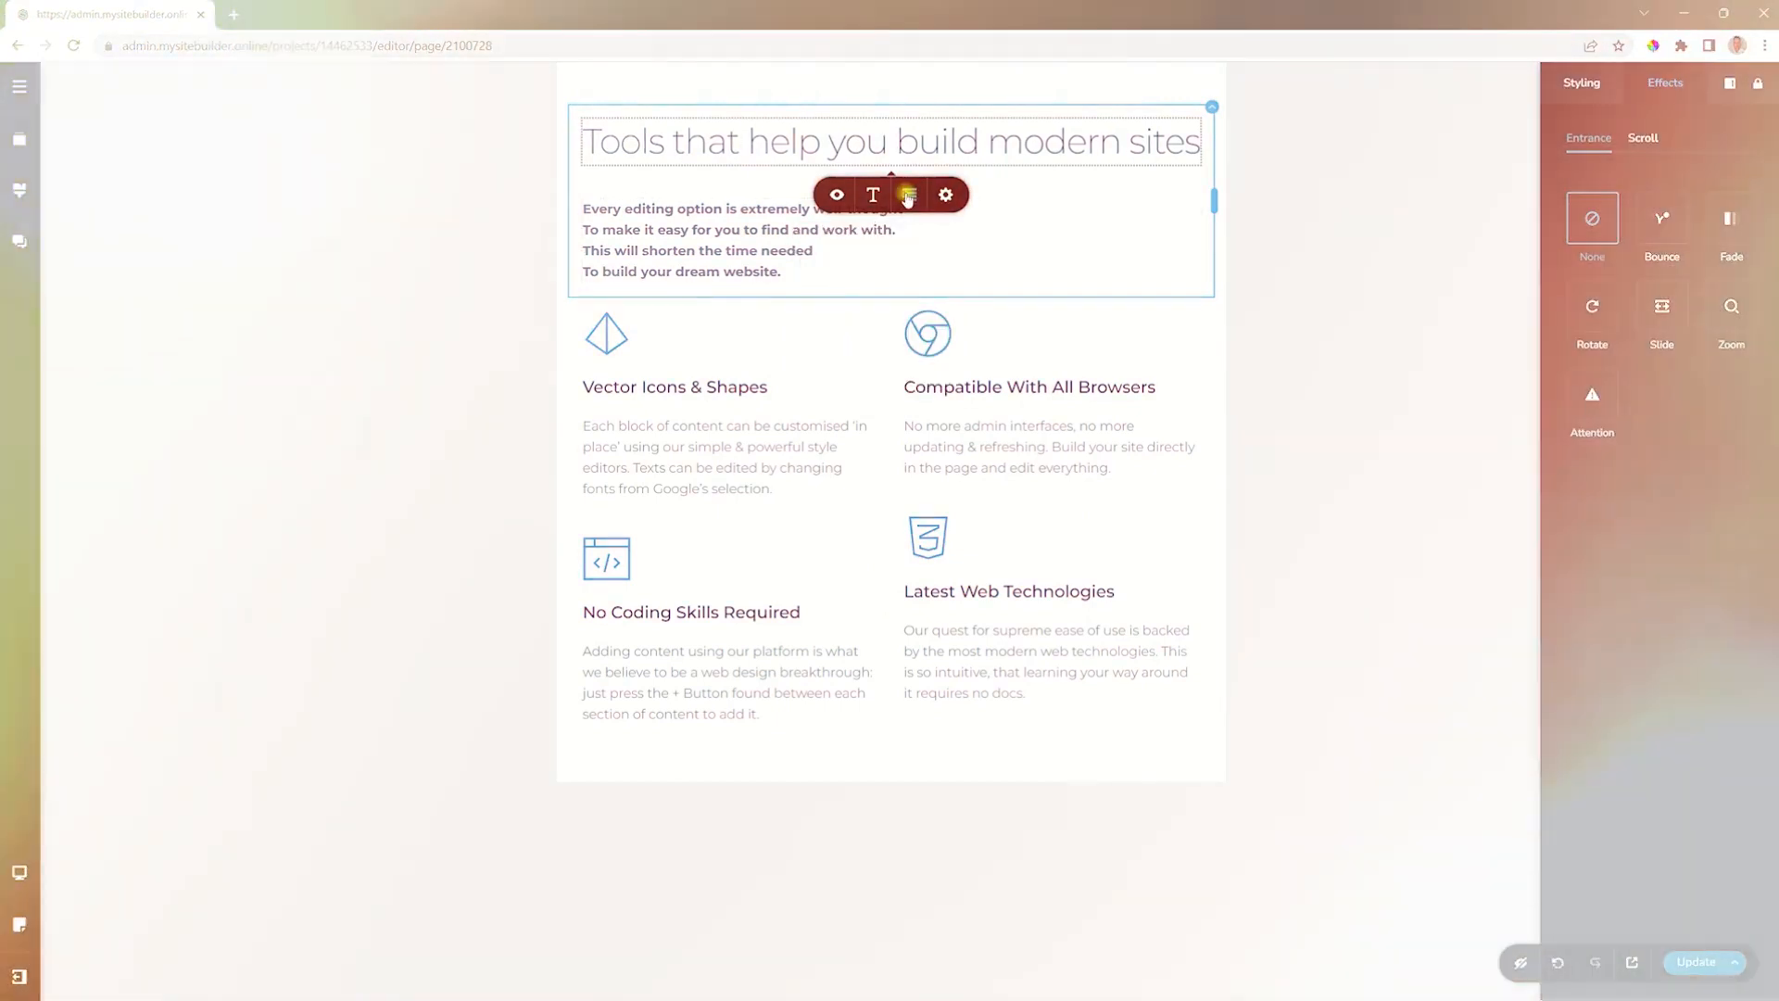